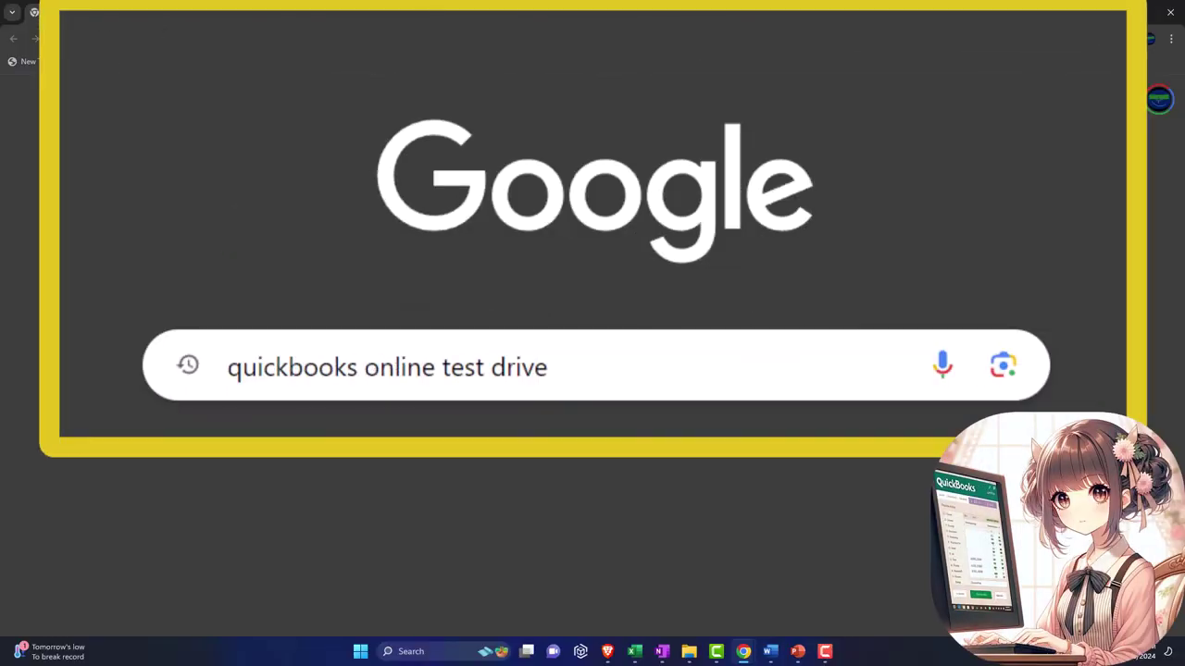
# - Find the QuickBooks Online test drive with a Google search for "quickbooks online test drive" and complete the sample company's security verification
pyautogui.press('Return')
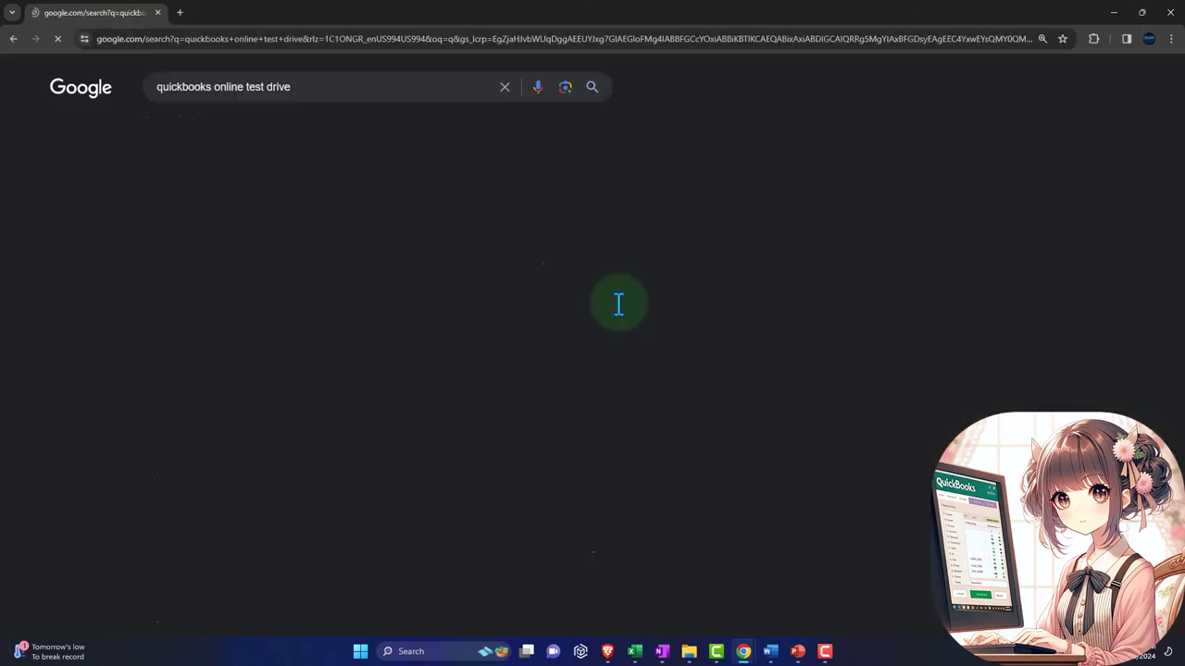
pyautogui.scroll(-1, 833, 324)
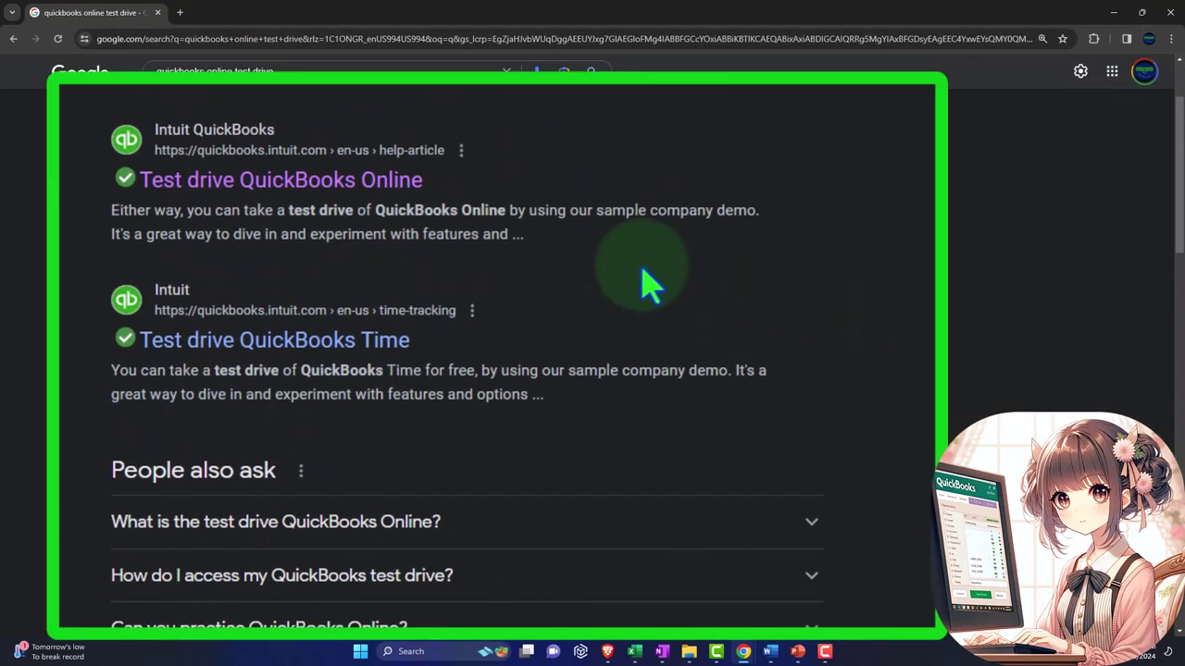
pyautogui.scroll(-1, 477, 217)
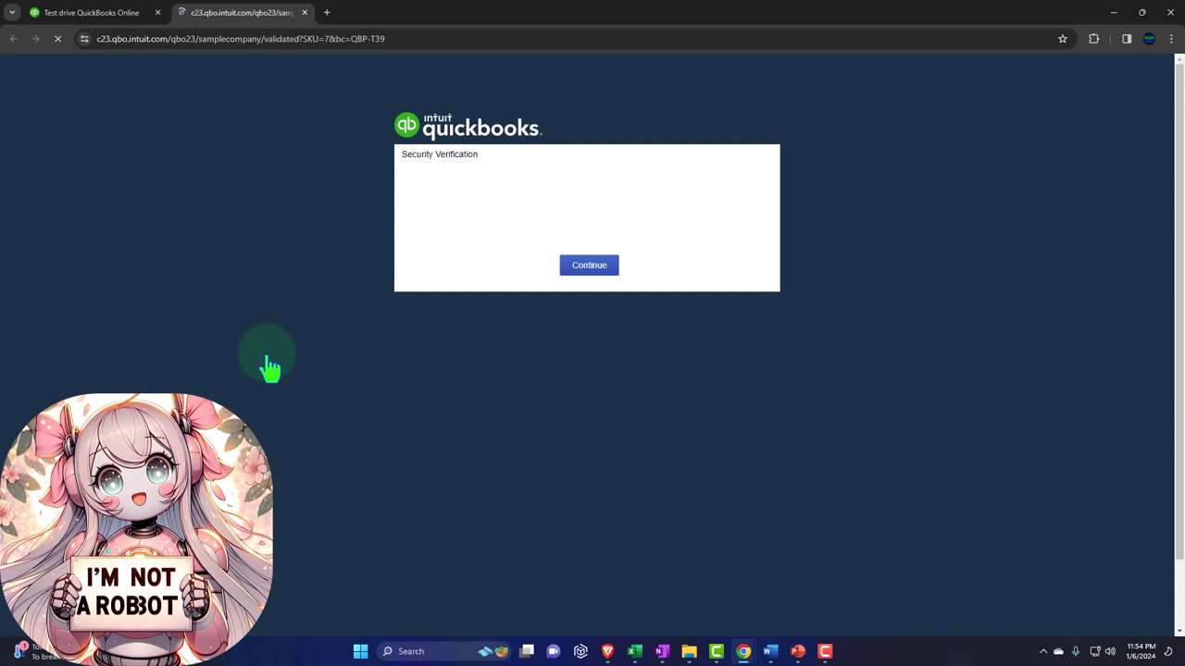
pyautogui.click(514, 209)
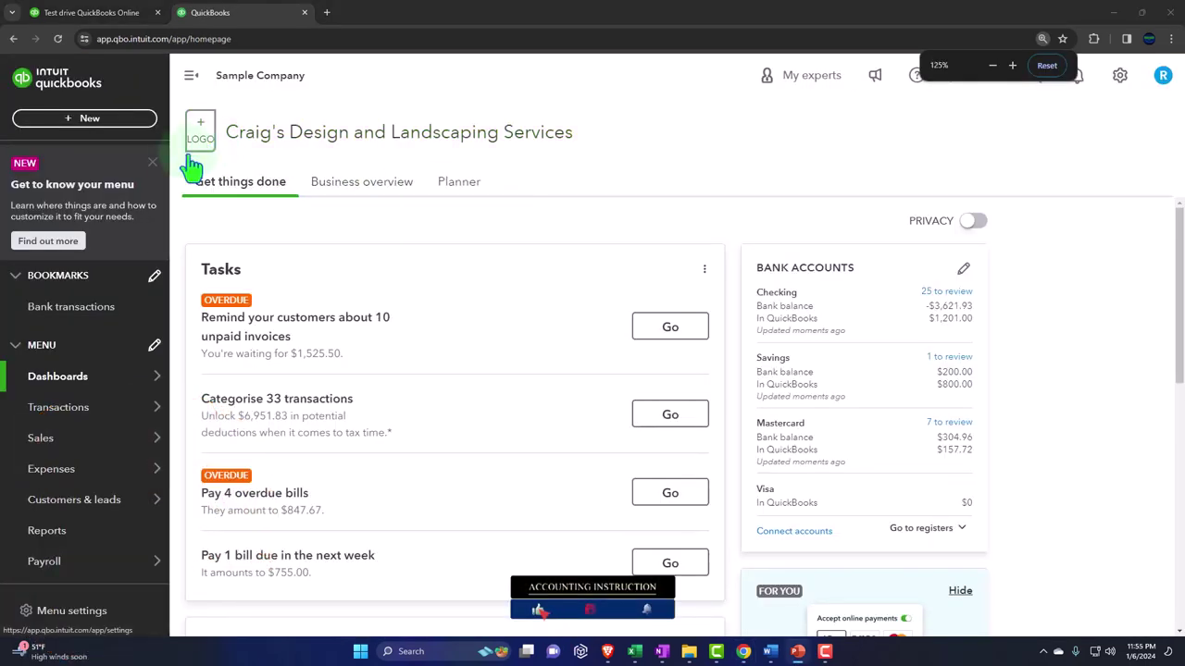
# - Dismiss the menu notice and open the favorite reports Balance Sheet and Profit and Loss in separate new browser tabs
pyautogui.click(152, 163)
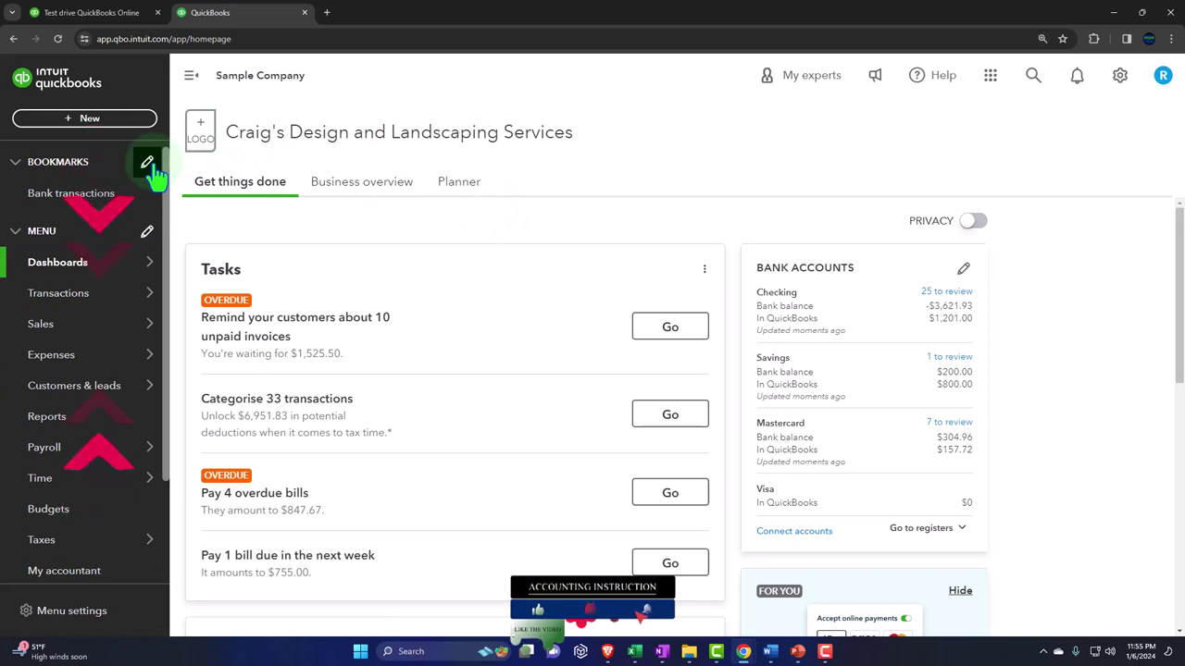
pyautogui.click(70, 427)
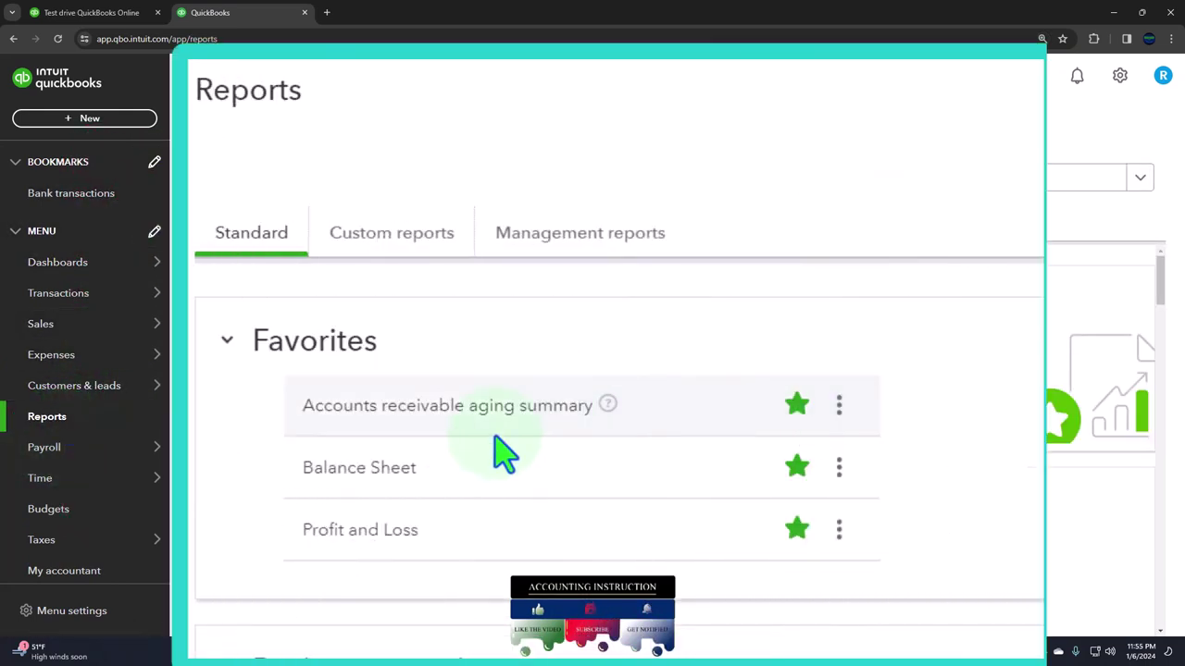
pyautogui.rightClick(296, 372)
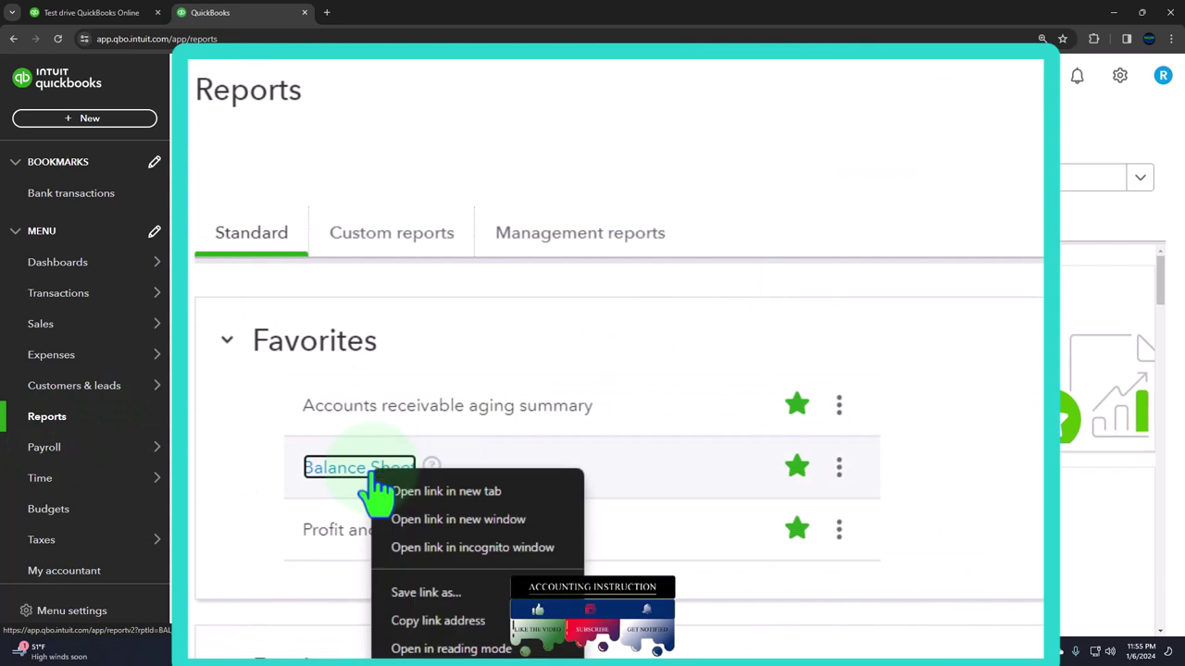
pyautogui.click(454, 492)
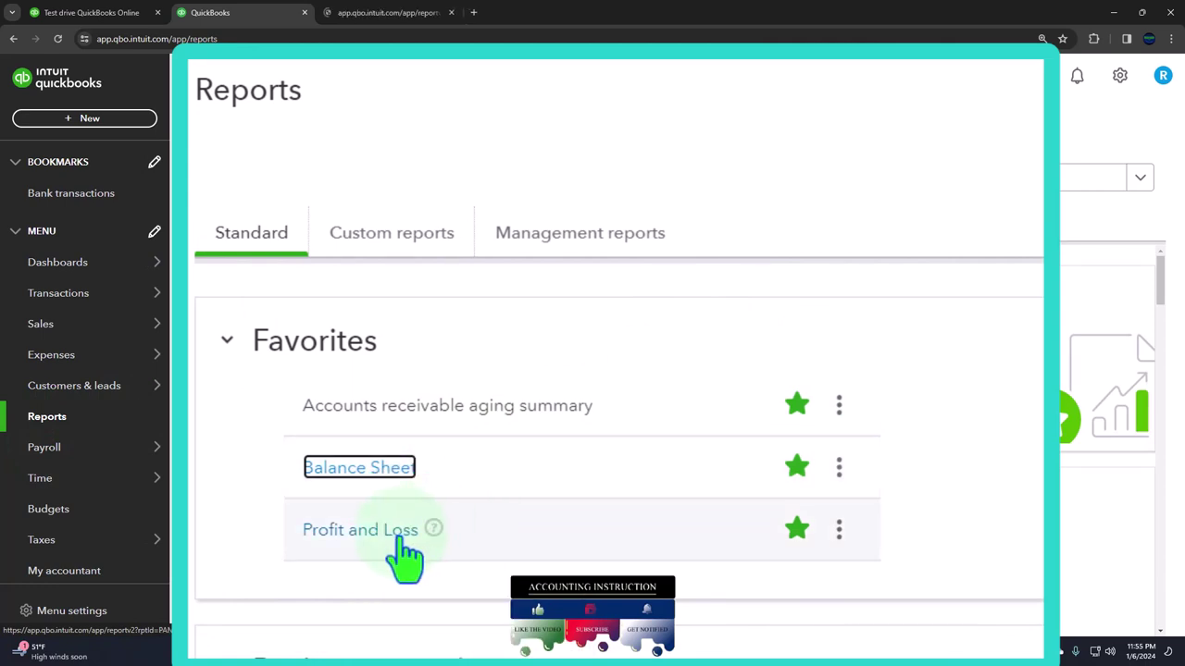
pyautogui.rightClick(399, 536)
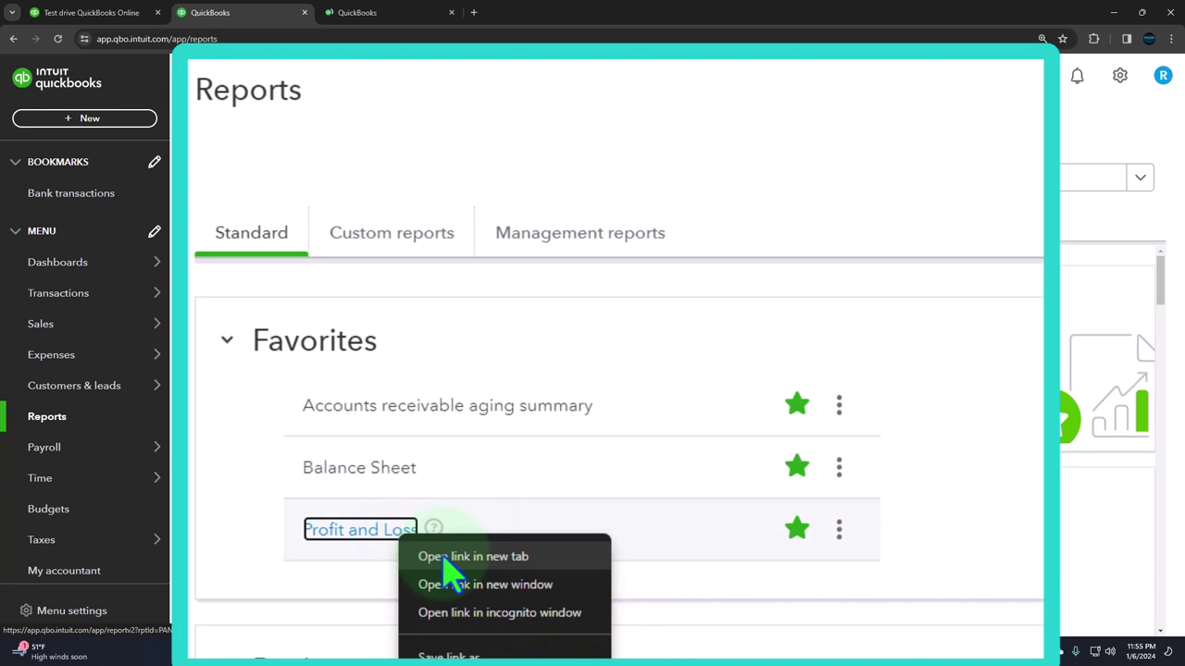
pyautogui.click(514, 560)
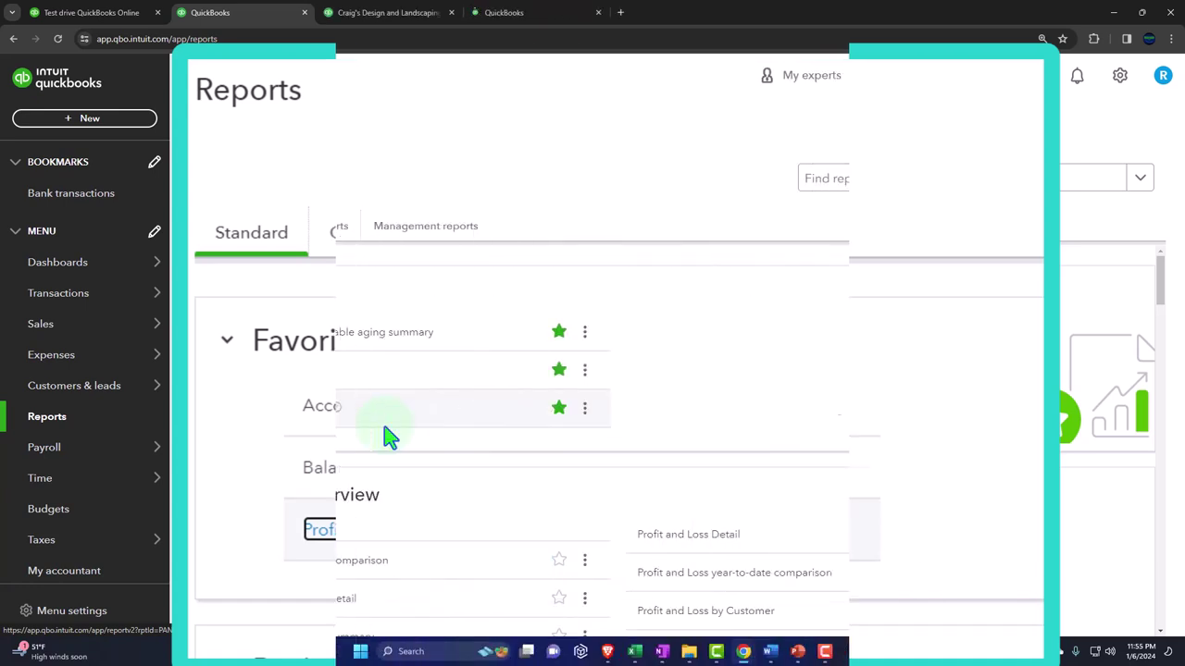
# - Close the browser tab with the test drive help article and collapse the navigation menu beside the Balance Sheet report
pyautogui.click(152, 13)
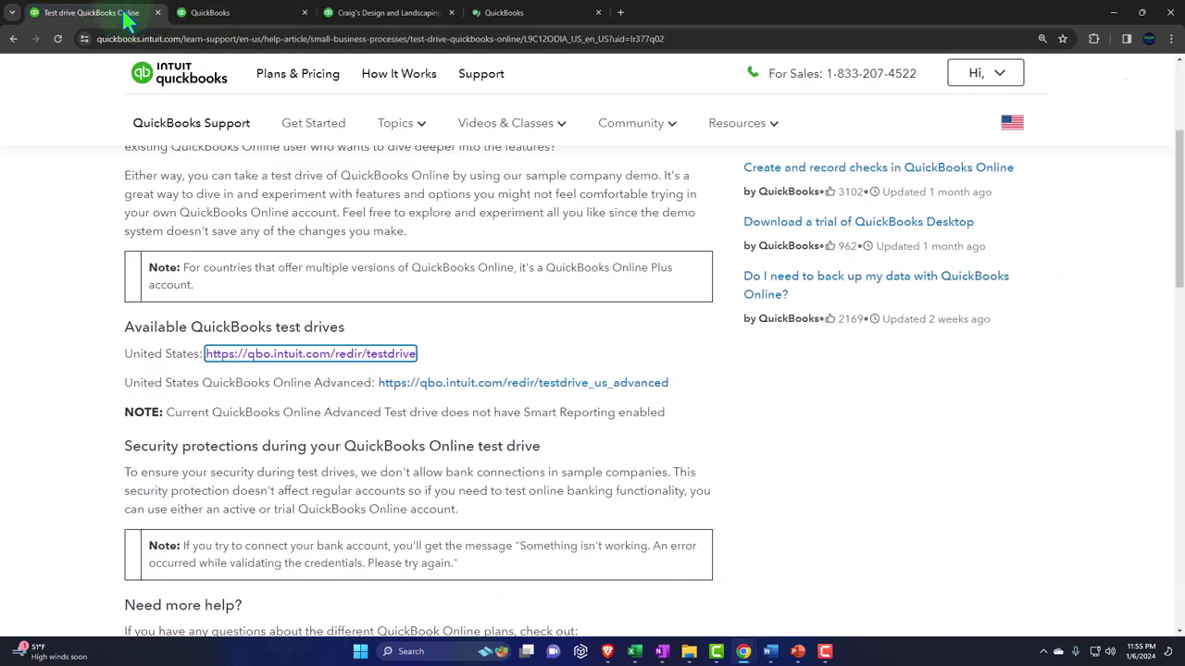
pyautogui.click(158, 13)
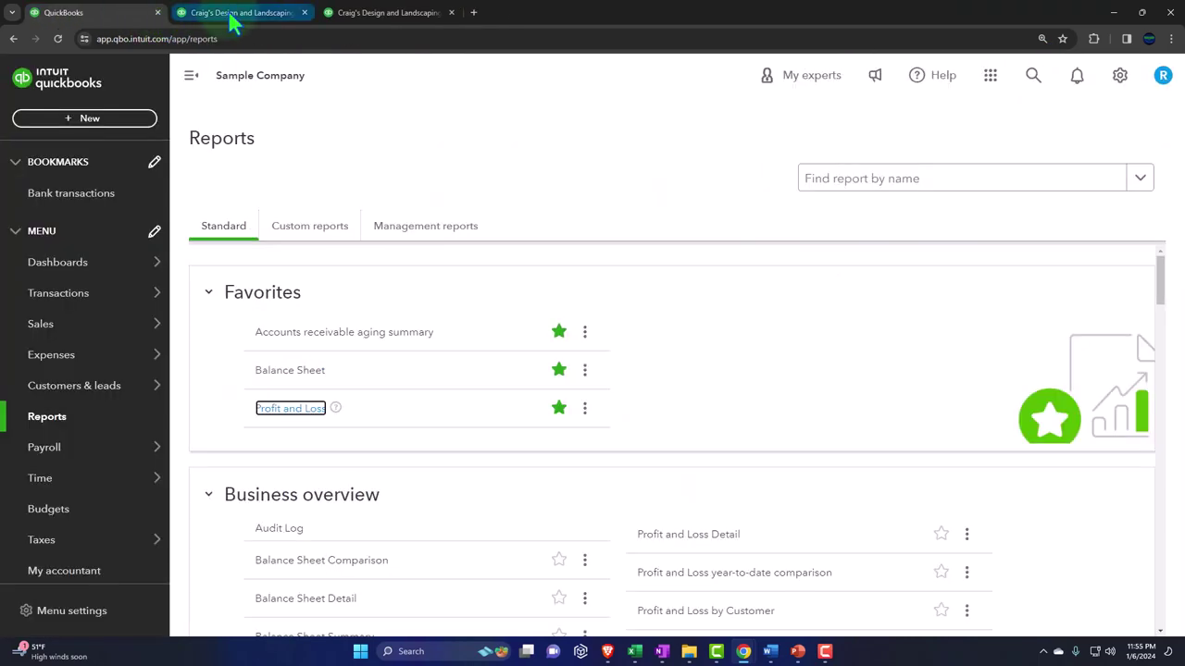
pyautogui.click(232, 18)
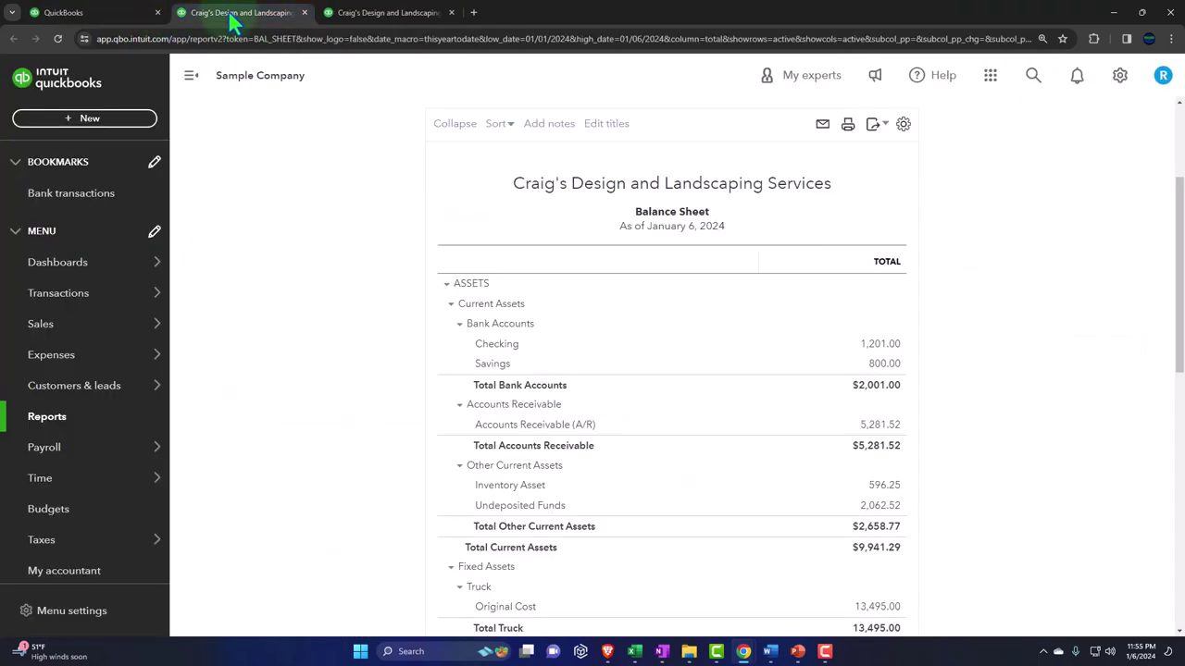
pyautogui.click(190, 76)
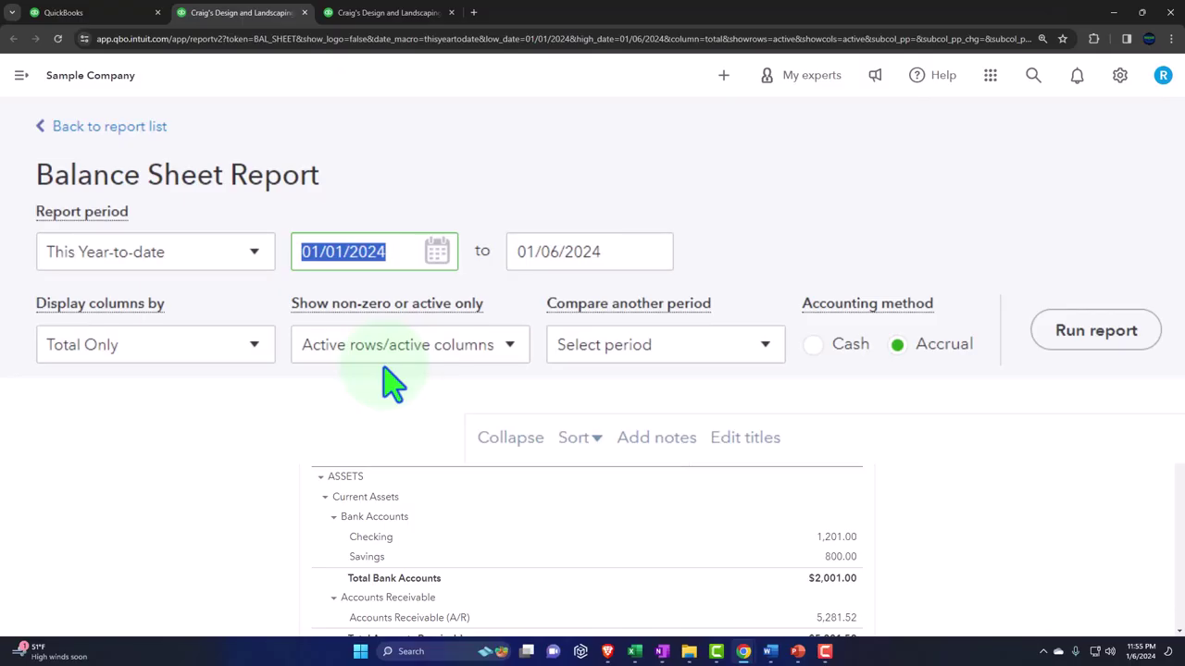
# - Run the Balance Sheet report for the period 01/01/2023 to 12/31/2023
pyautogui.write('010123')
pyautogui.press('Tab')
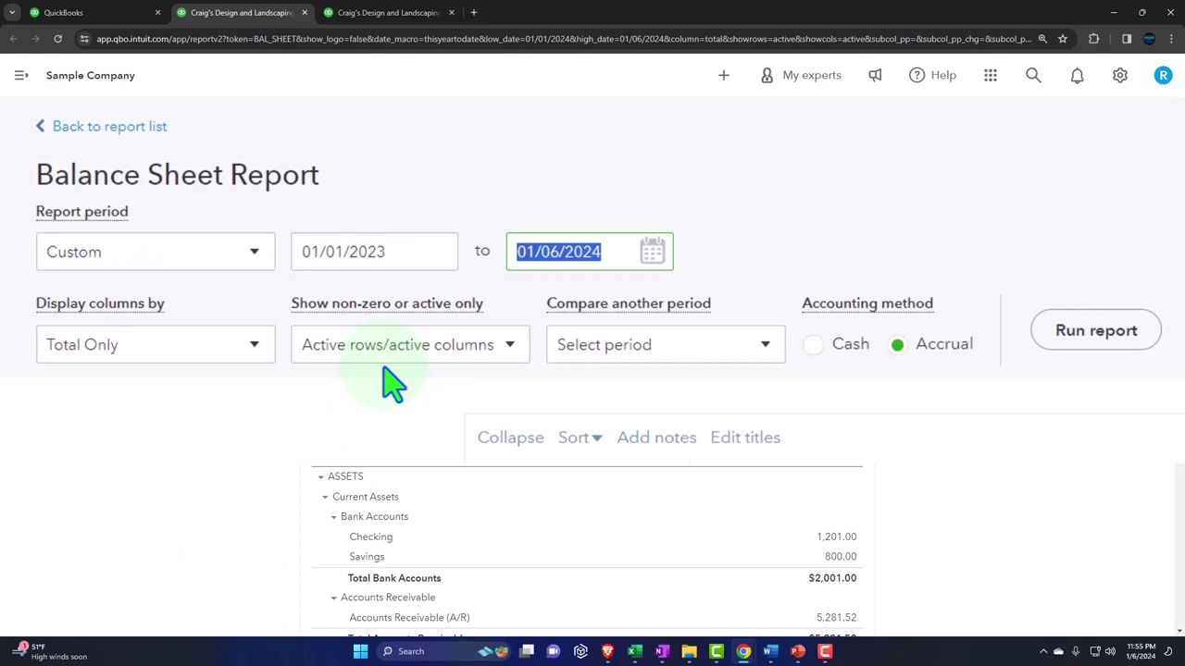
pyautogui.write('123123')
pyautogui.press('Tab')
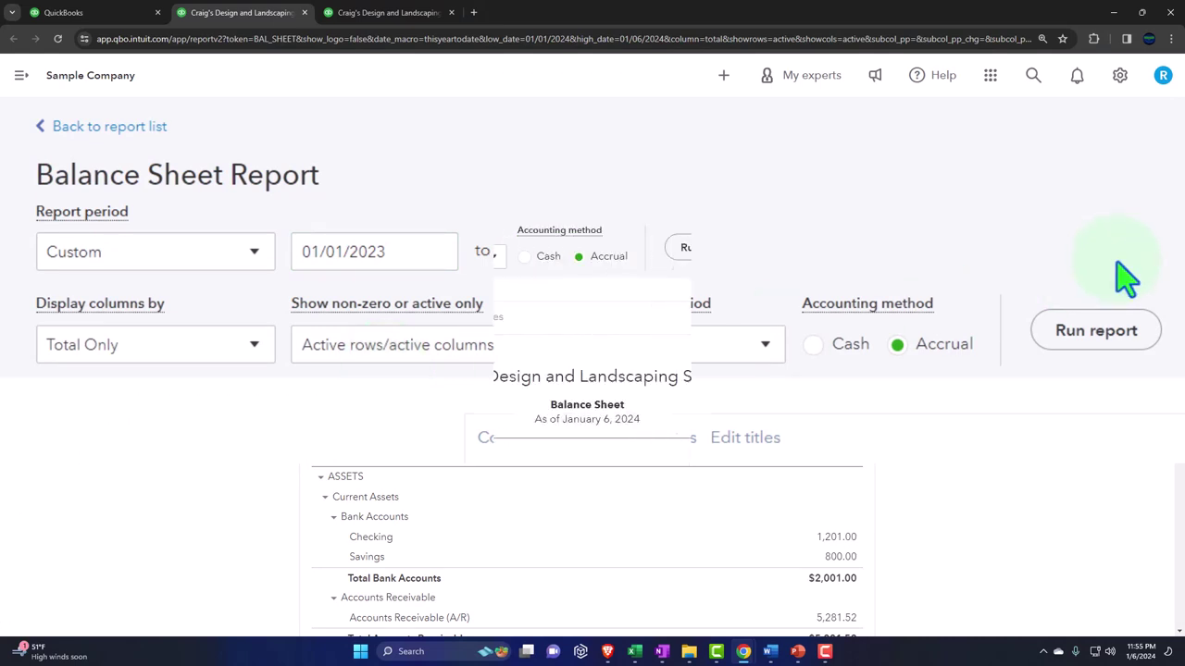
pyautogui.click(1096, 331)
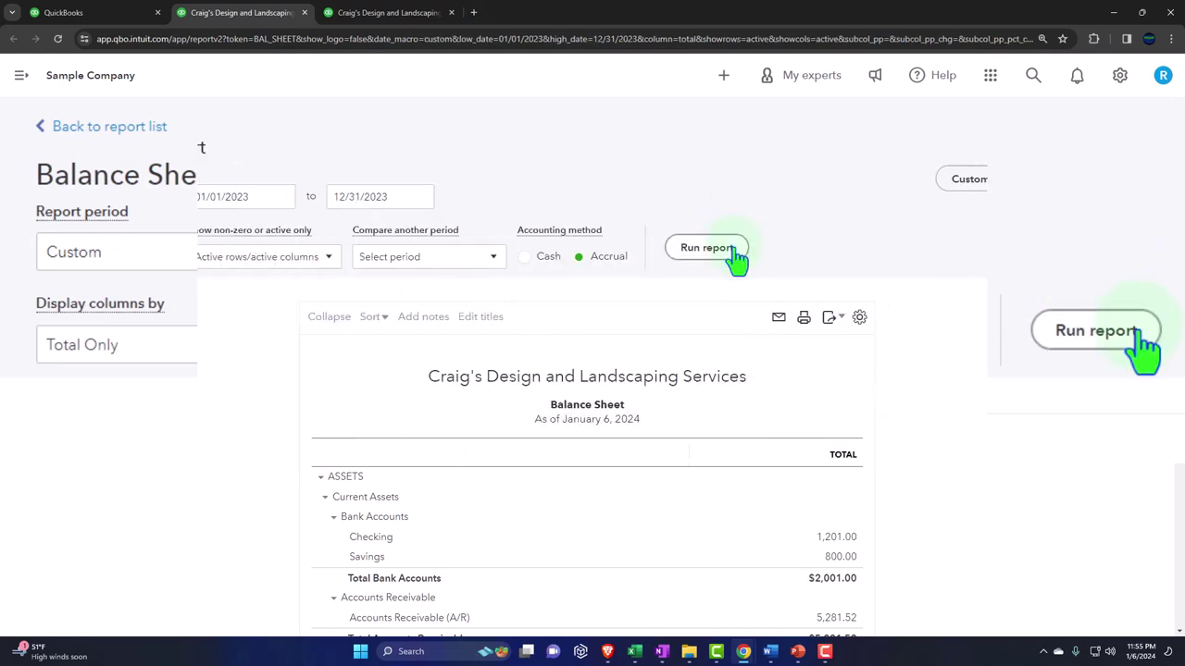
pyautogui.scroll(-2, 735, 256)
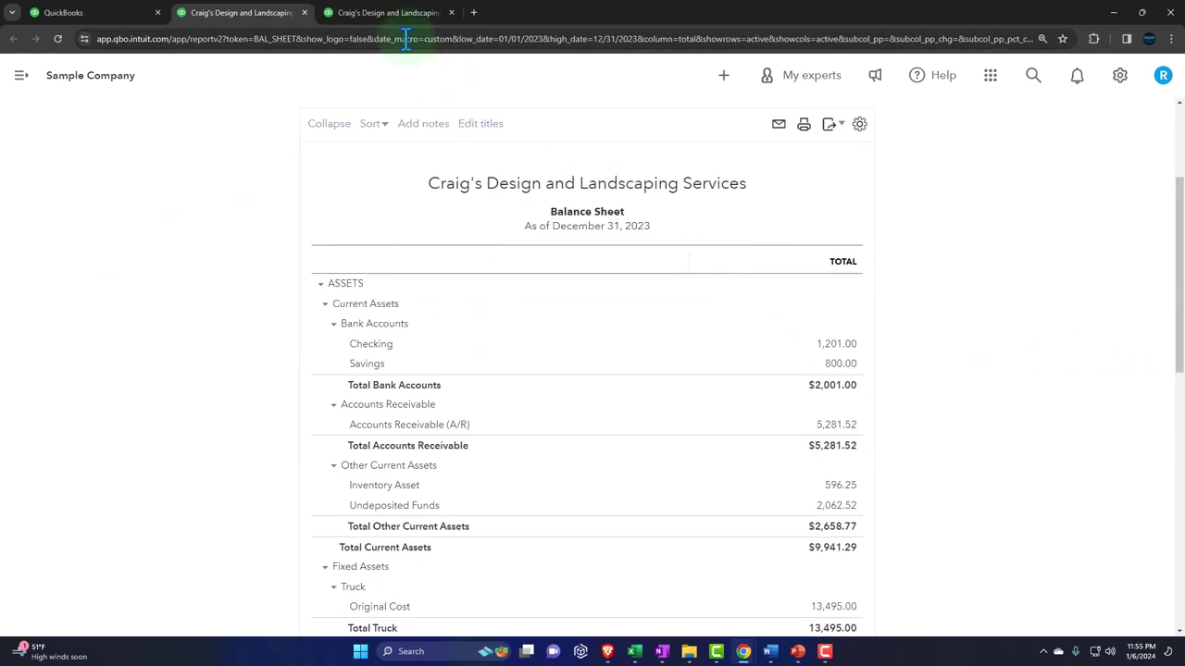
# - Collapse the navigation menu beside the Profit and Loss report and run the report for 01/01/2023 to 12/31/2023
pyautogui.click(394, 12)
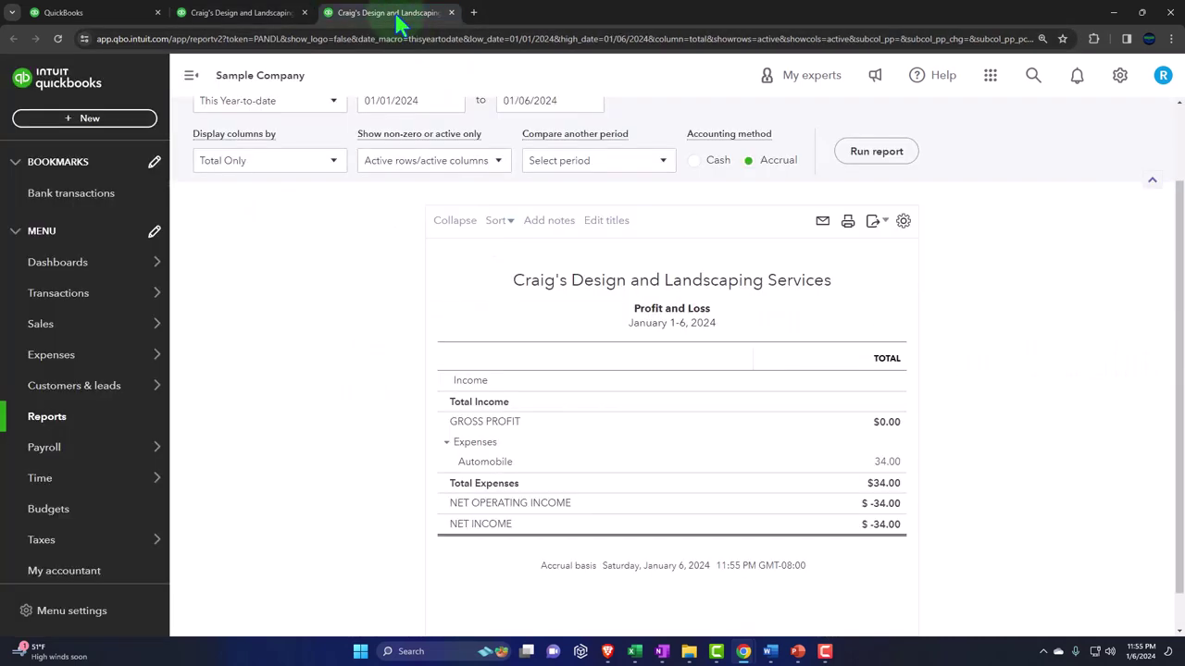
pyautogui.click(192, 82)
pyautogui.scroll(2, 222, 273)
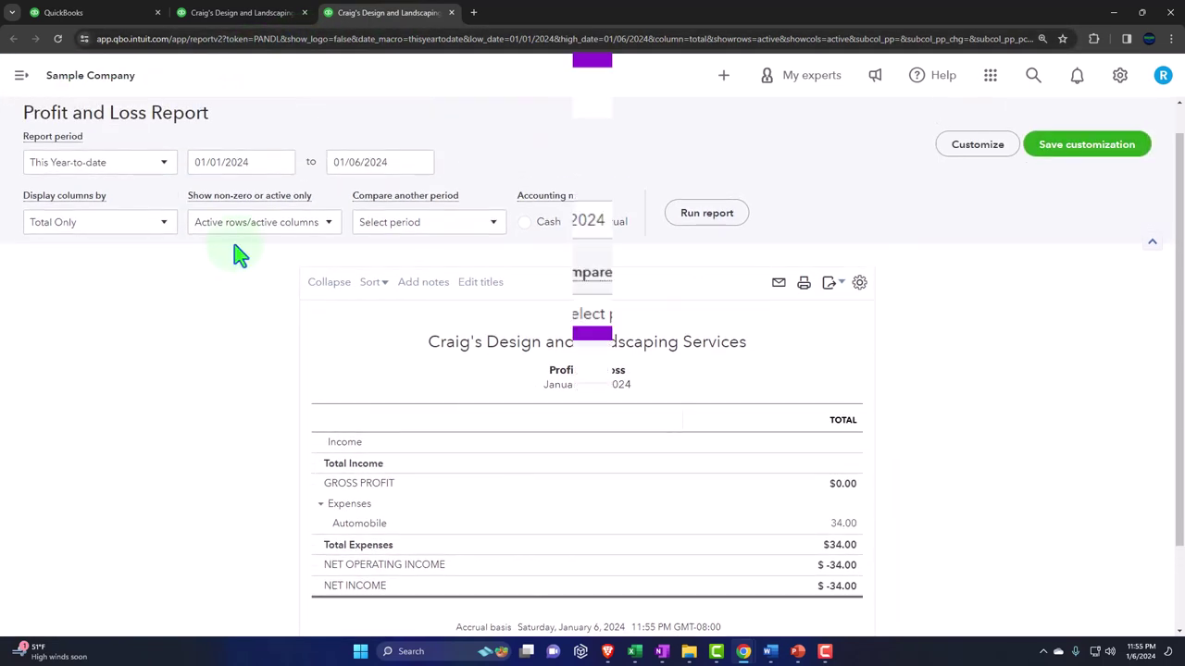
pyautogui.click(266, 164)
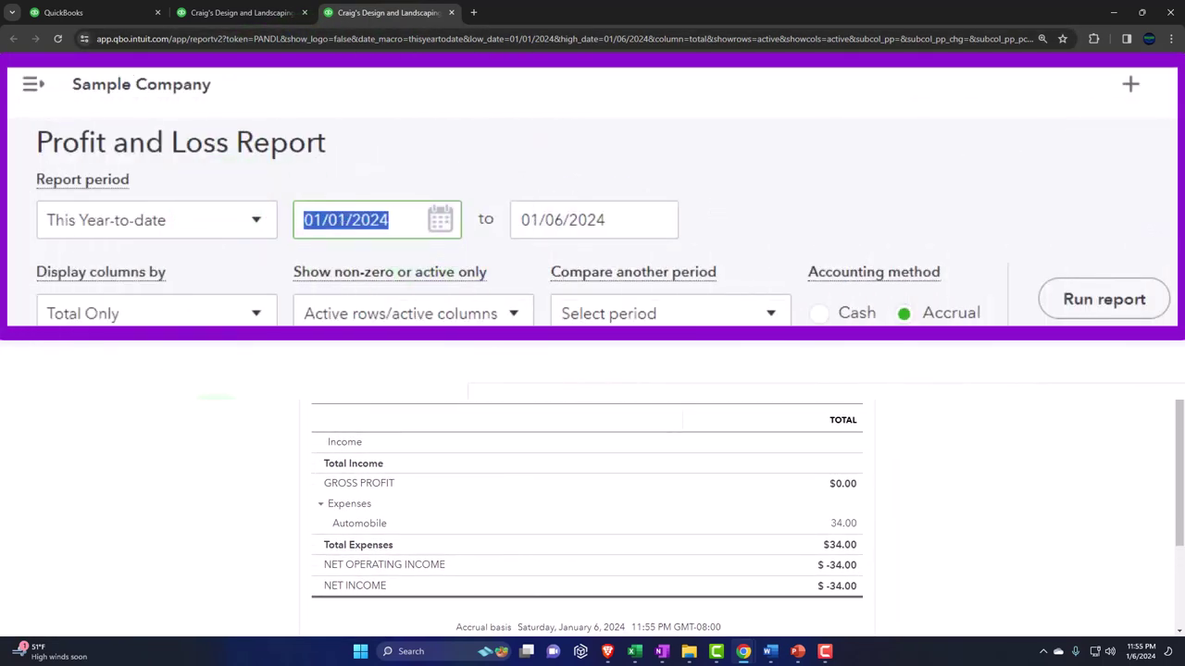
pyautogui.write('01012023')
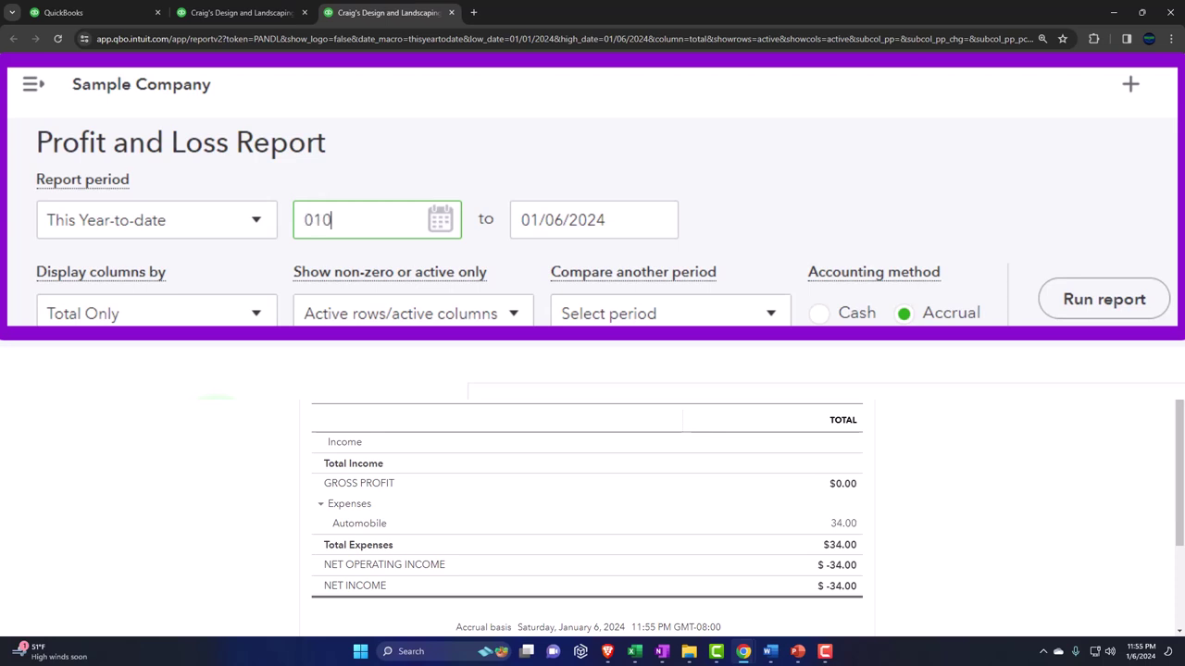
pyautogui.press('Tab')
pyautogui.write('123123')
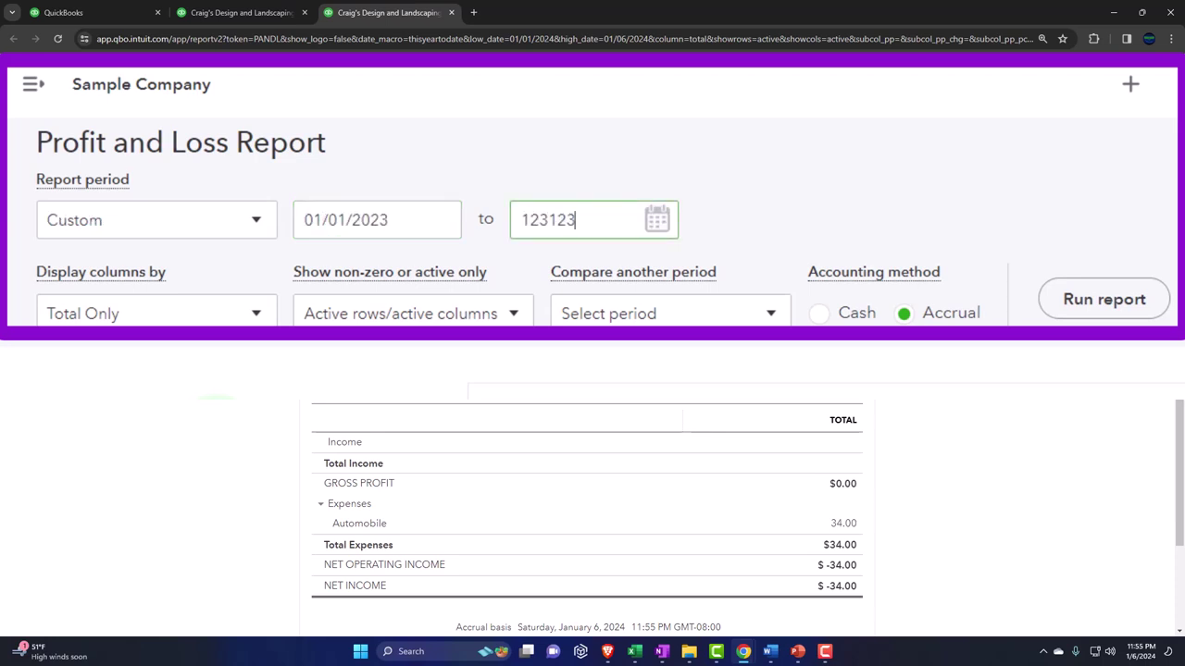
pyautogui.click(701, 214)
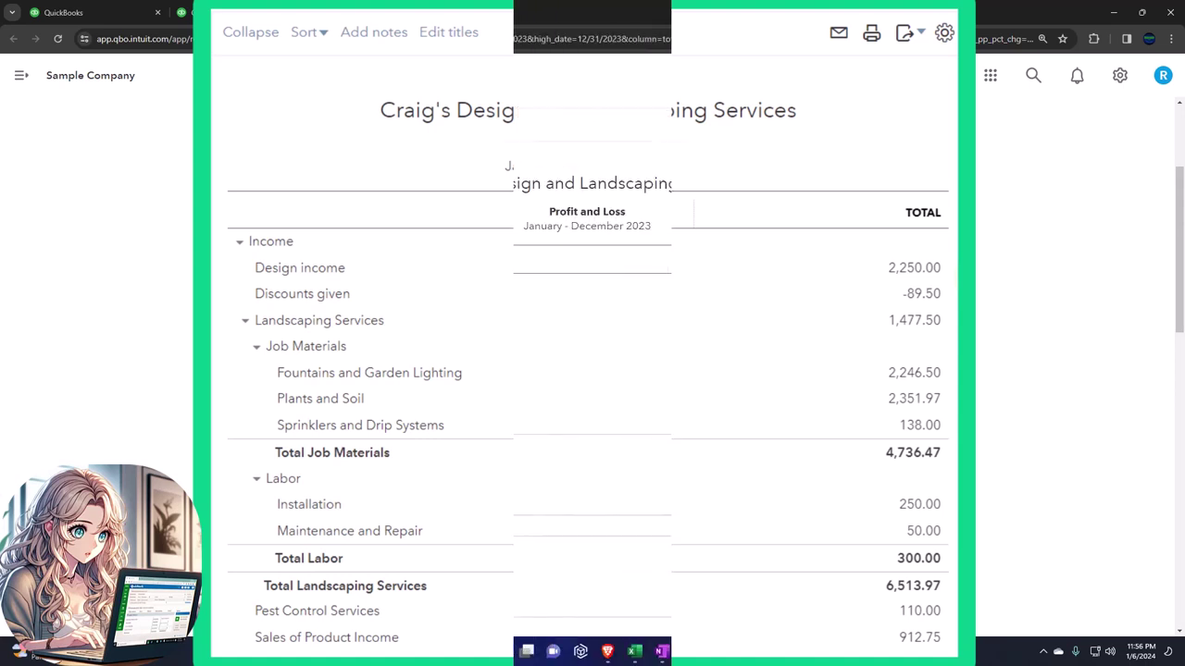
# - Compare the date lines in the headings of the Profit and Loss and Balance Sheet reports
pyautogui.scroll(2, 903, 322)
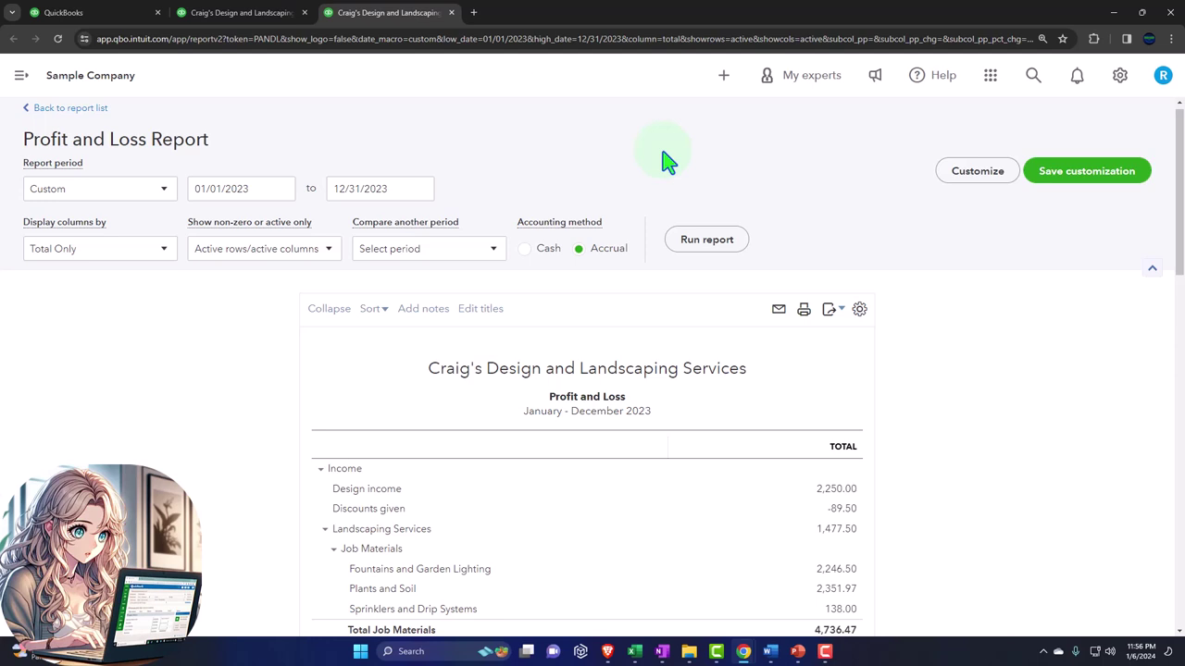
pyautogui.click(665, 400)
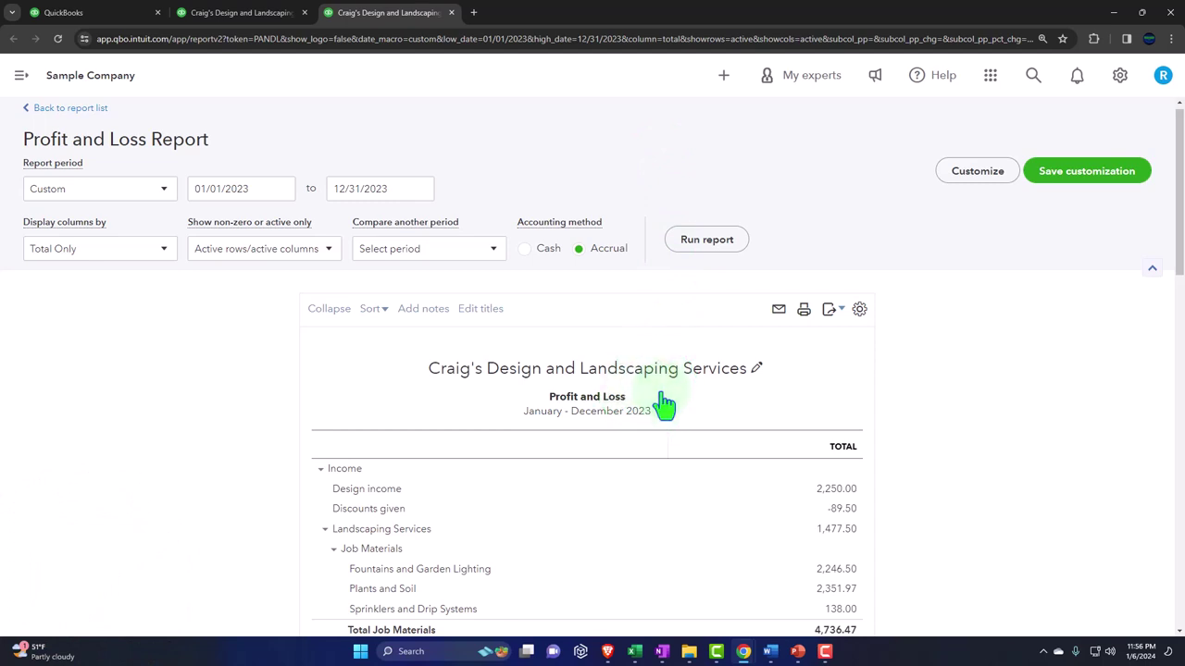
pyautogui.click(254, 13)
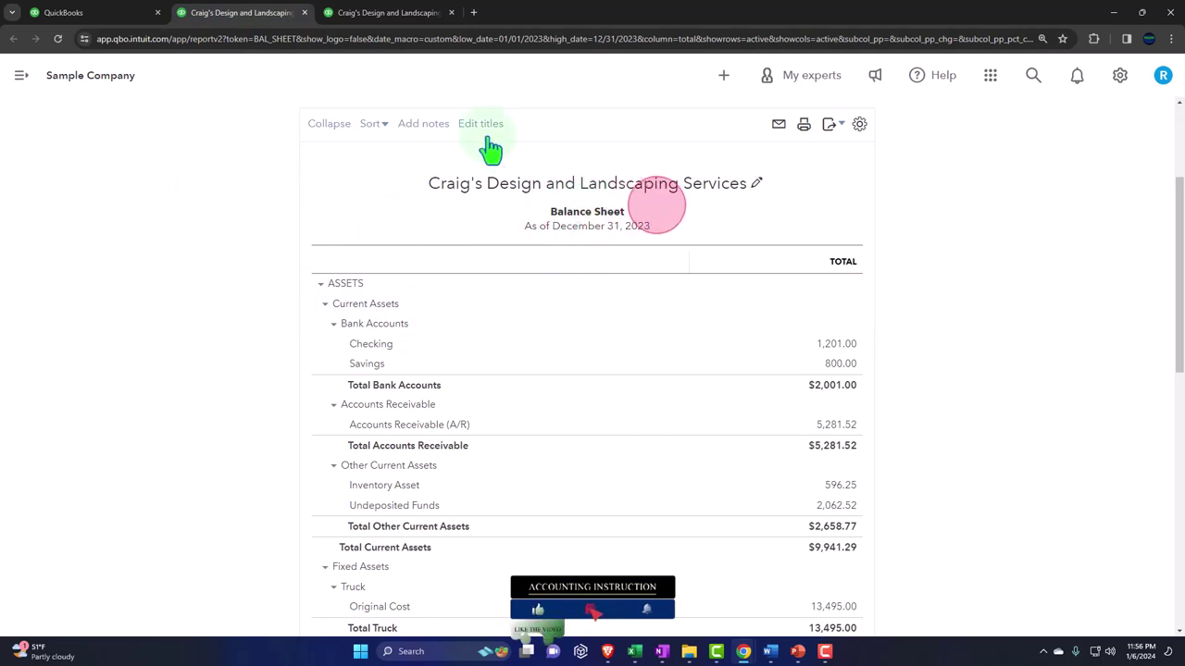
pyautogui.click(387, 16)
# - Display the Profit and Loss report's columns by Months, rerun it and review the monthly and total columns
pyautogui.scroll(-2, 502, 423)
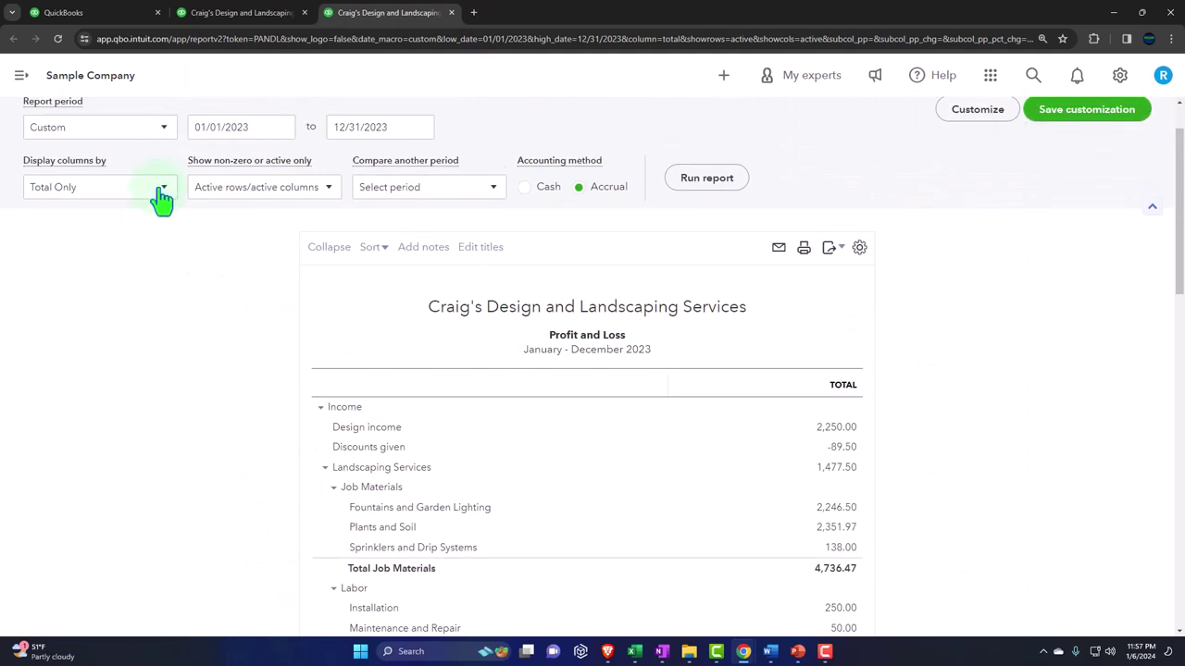
pyautogui.click(162, 193)
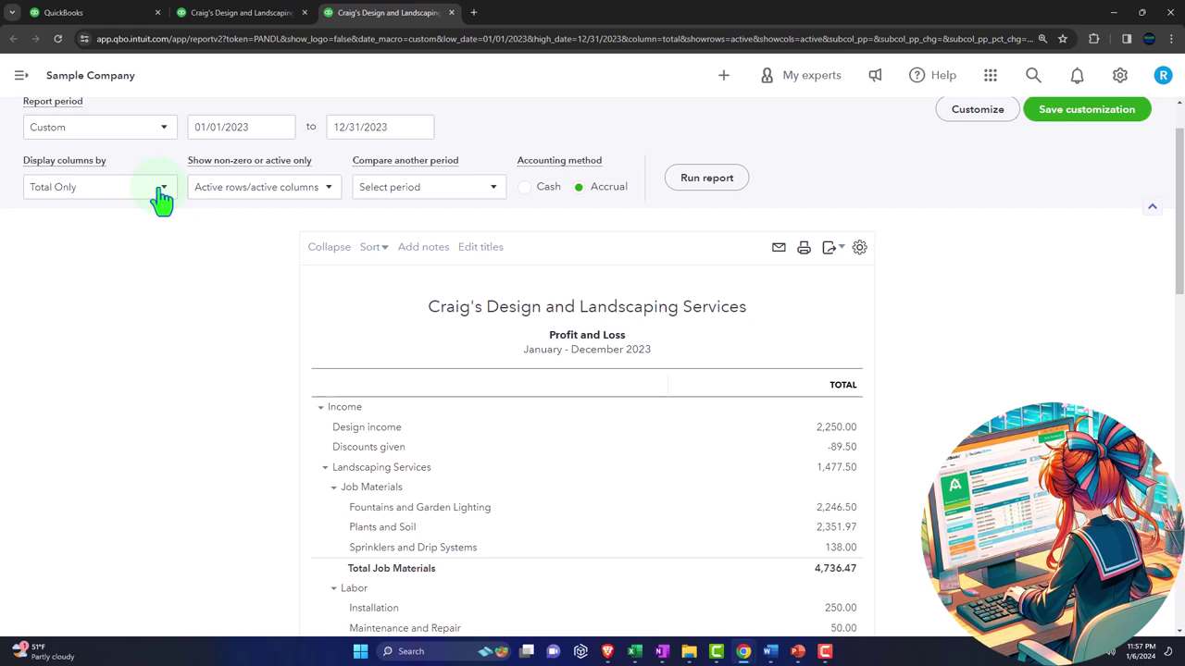
pyautogui.click(162, 192)
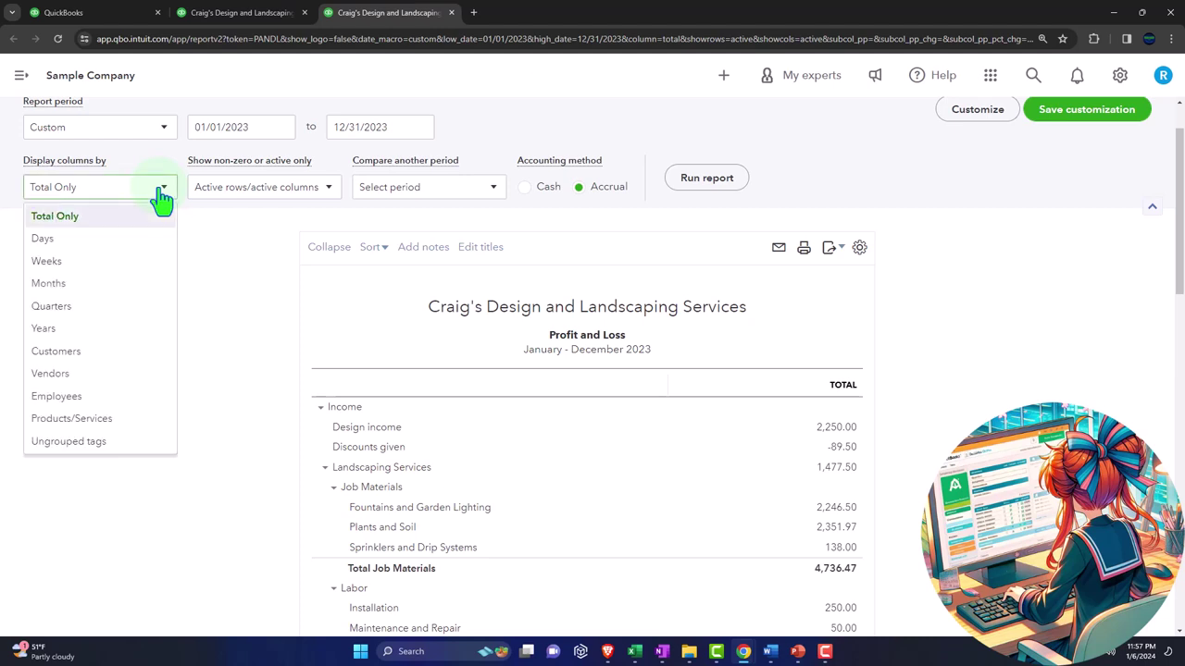
pyautogui.click(115, 285)
pyautogui.click(701, 185)
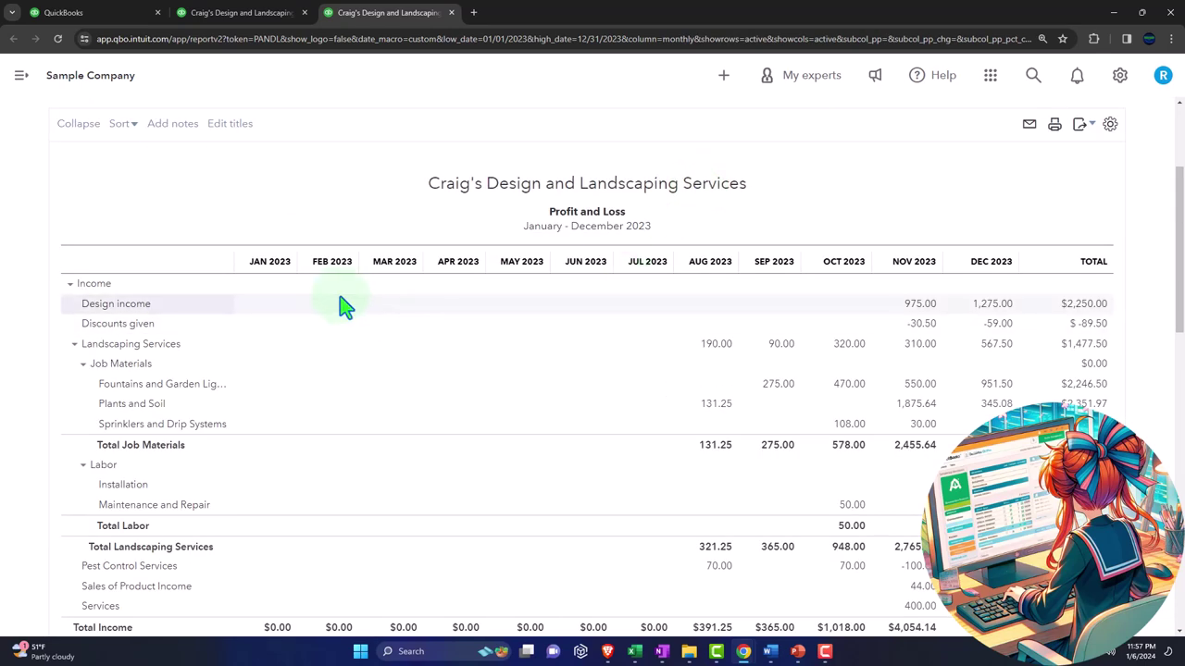
pyautogui.scroll(-1, 597, 537)
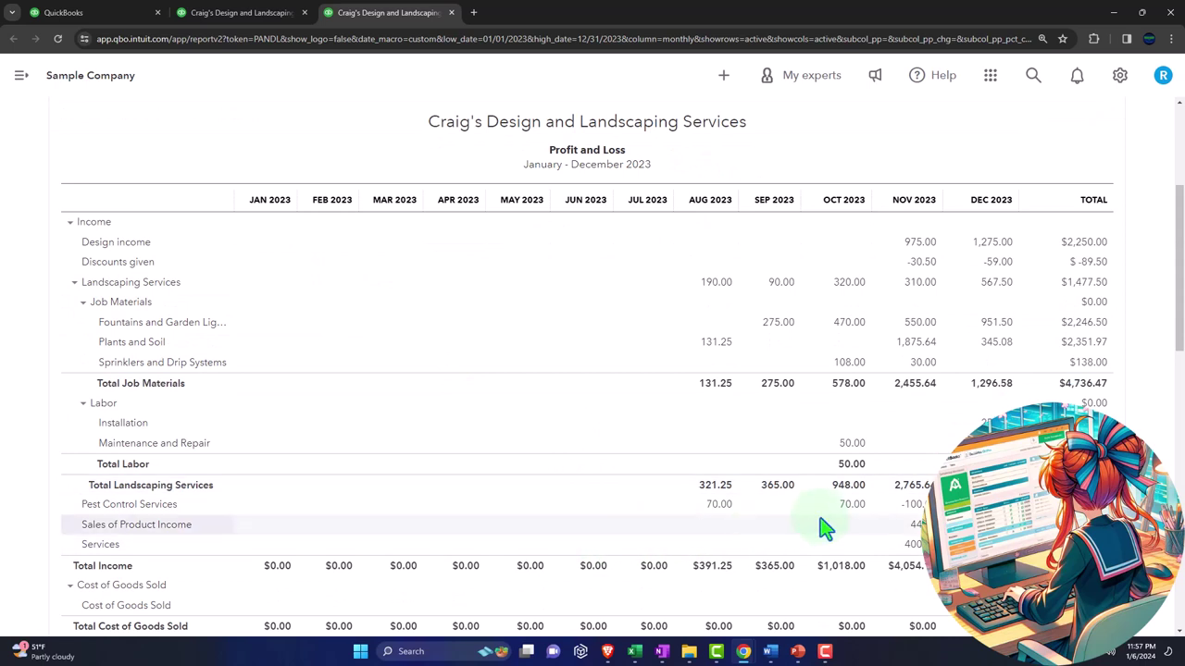
pyautogui.click(1105, 201)
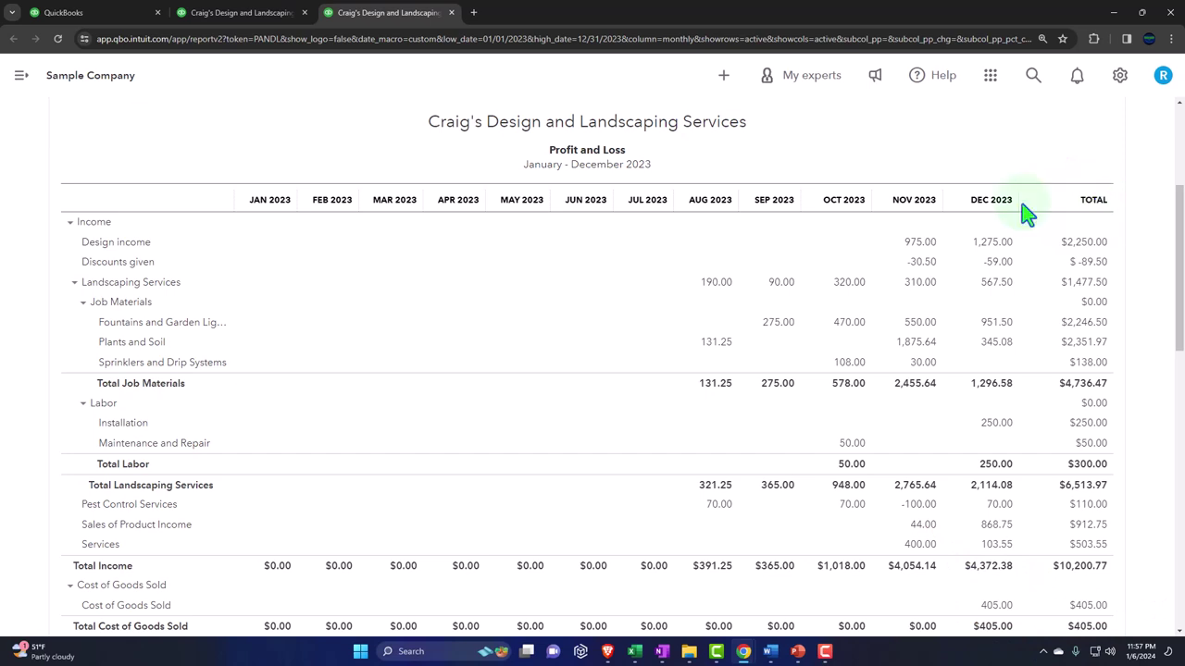
# - Display the Balance Sheet report's columns by Months, rerun it and review the monthly columns
pyautogui.click(243, 13)
pyautogui.scroll(2, 176, 333)
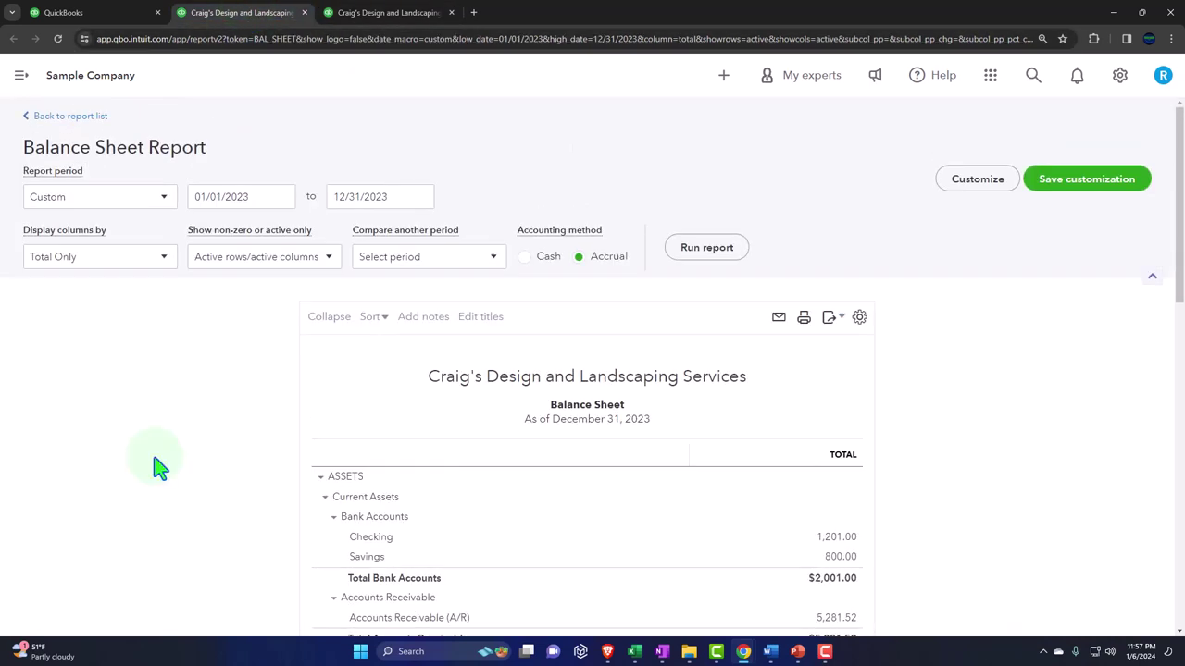
pyautogui.click(163, 263)
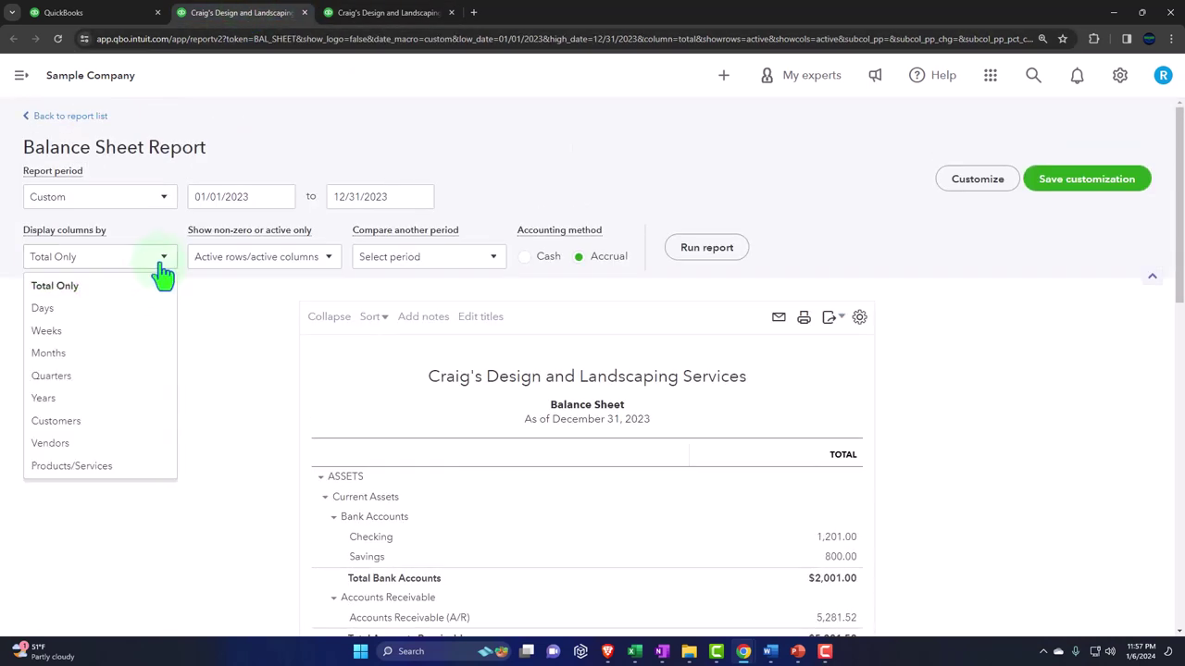
pyautogui.click(111, 354)
pyautogui.click(701, 258)
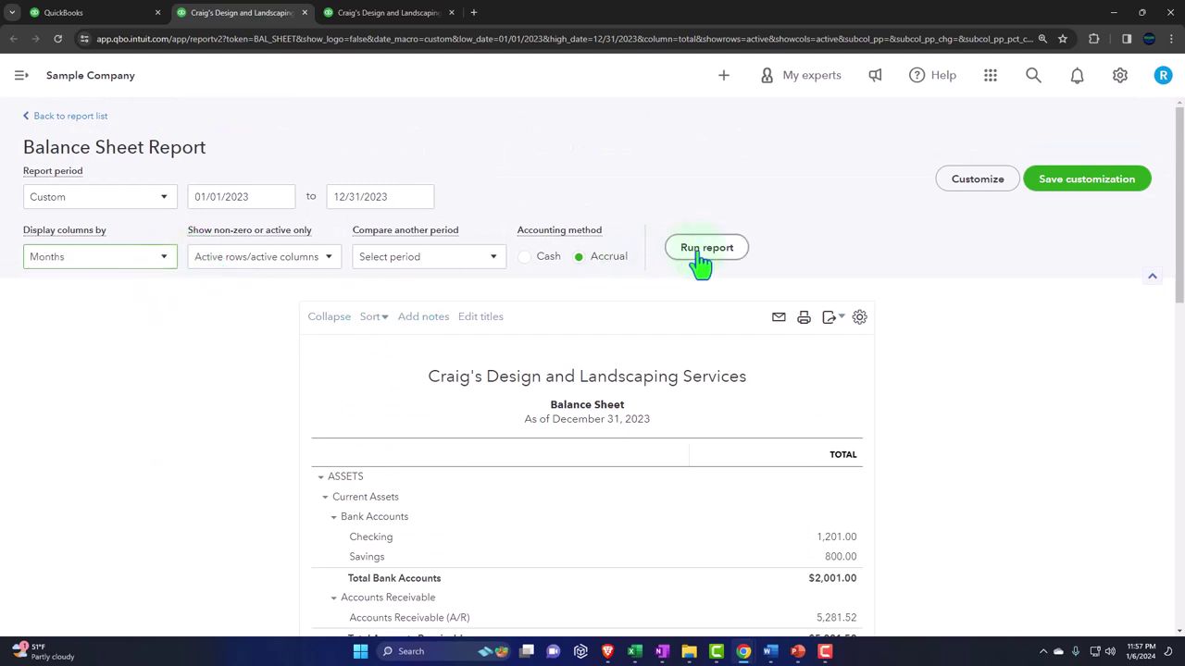
pyautogui.scroll(-2, 709, 306)
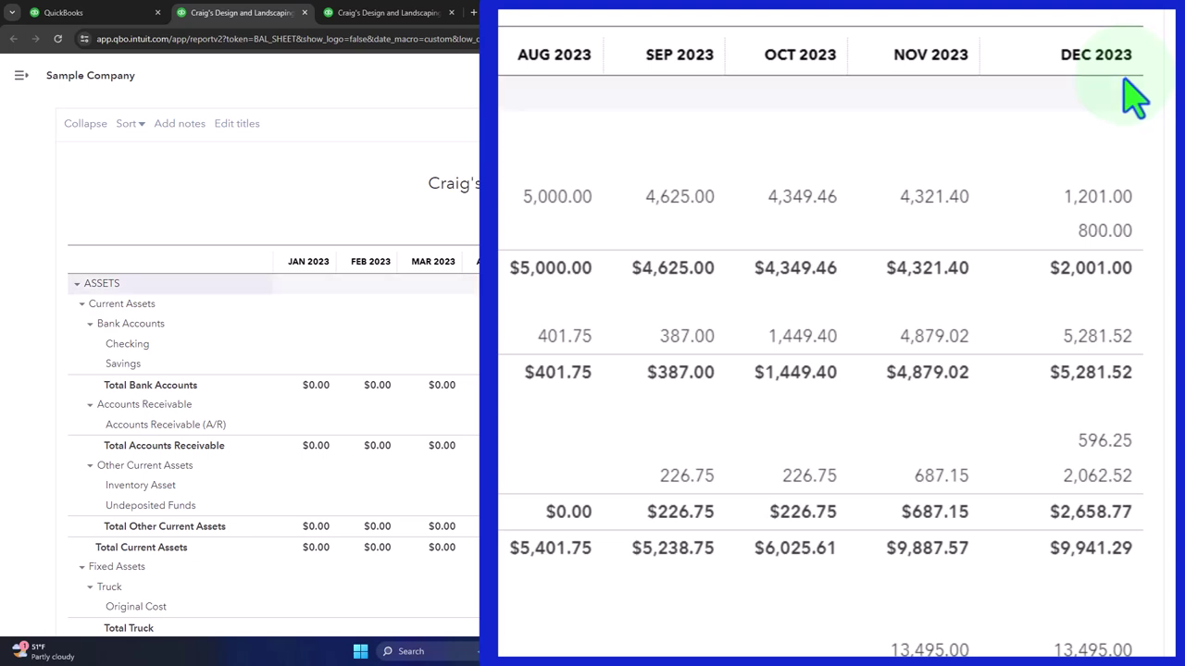
# - Return to the Profit and Loss report, display its columns by Quarters and rerun it
pyautogui.click(398, 13)
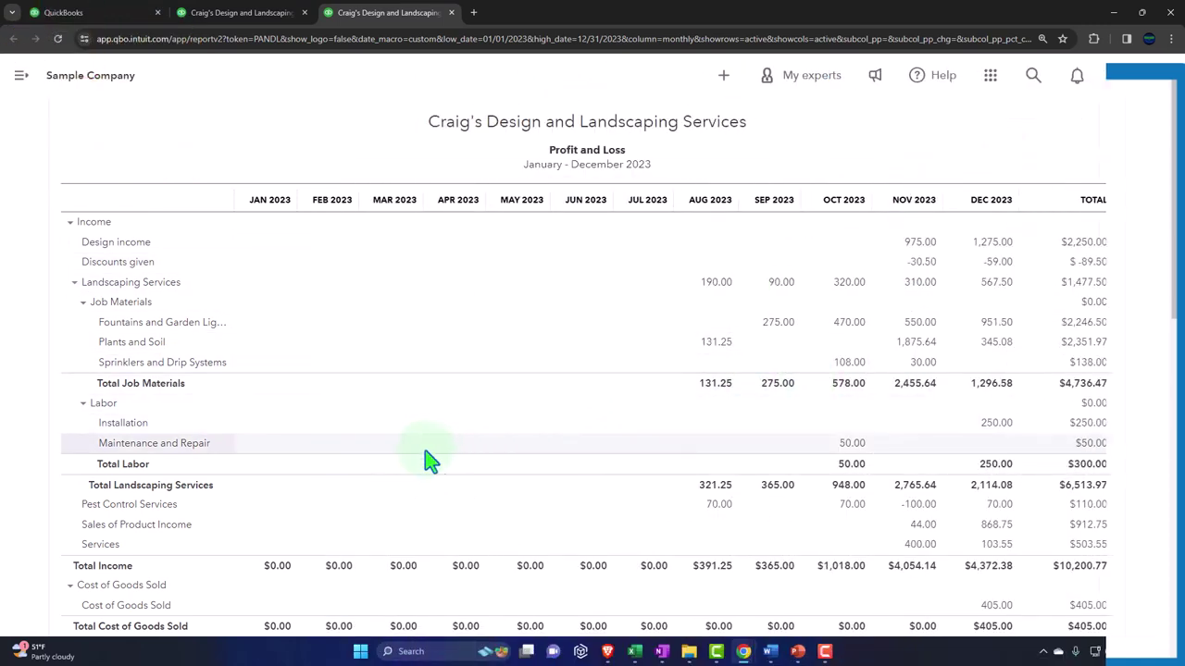
pyautogui.scroll(3, 423, 455)
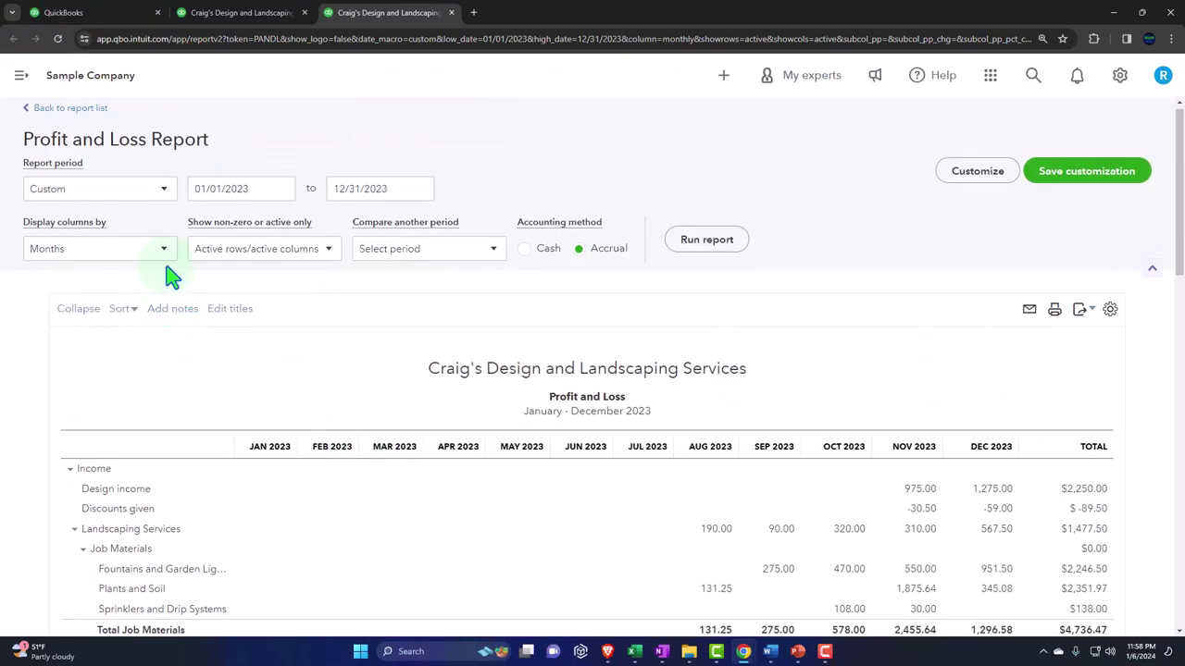
pyautogui.click(163, 252)
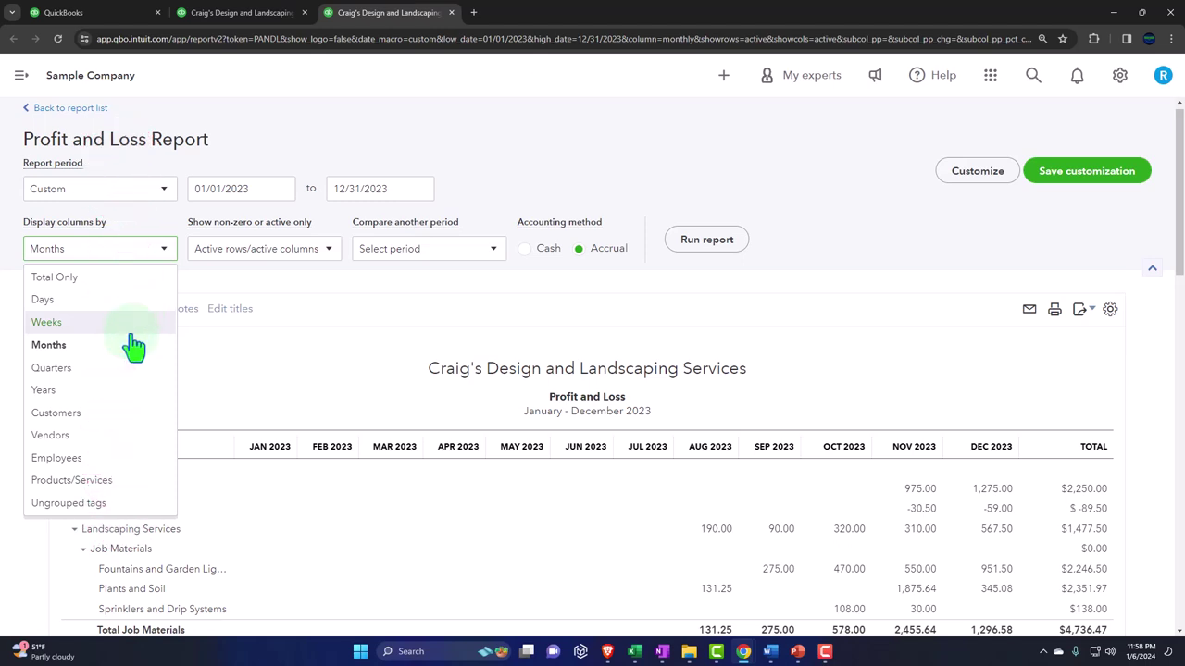
pyautogui.click(130, 377)
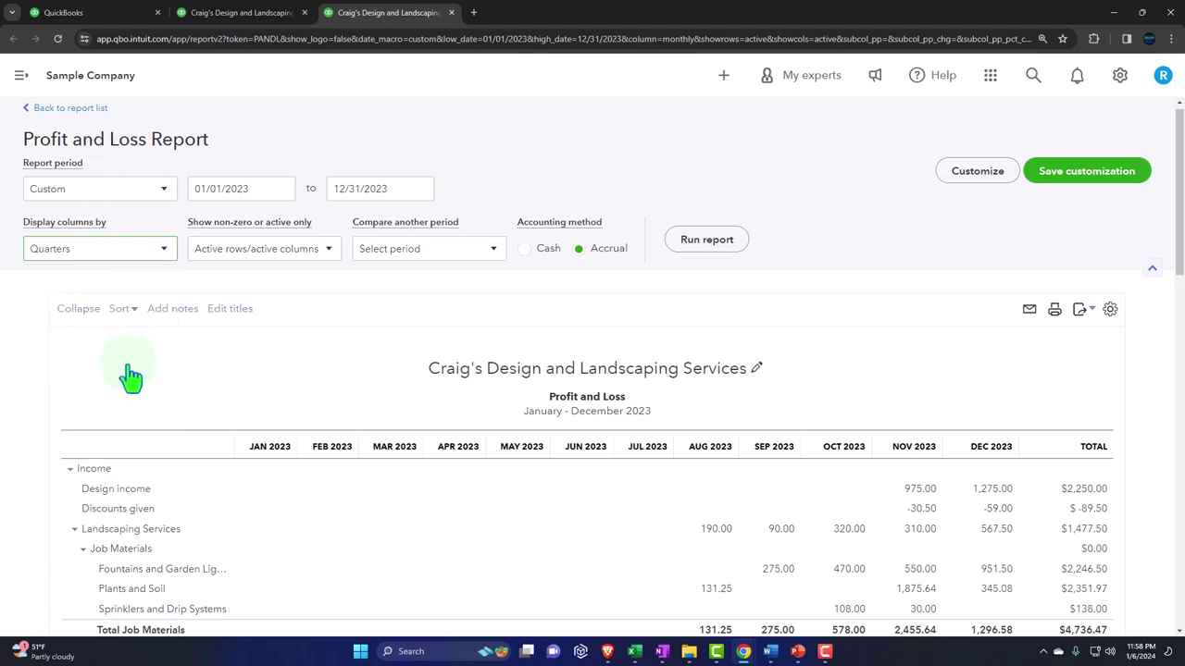
pyautogui.click(701, 258)
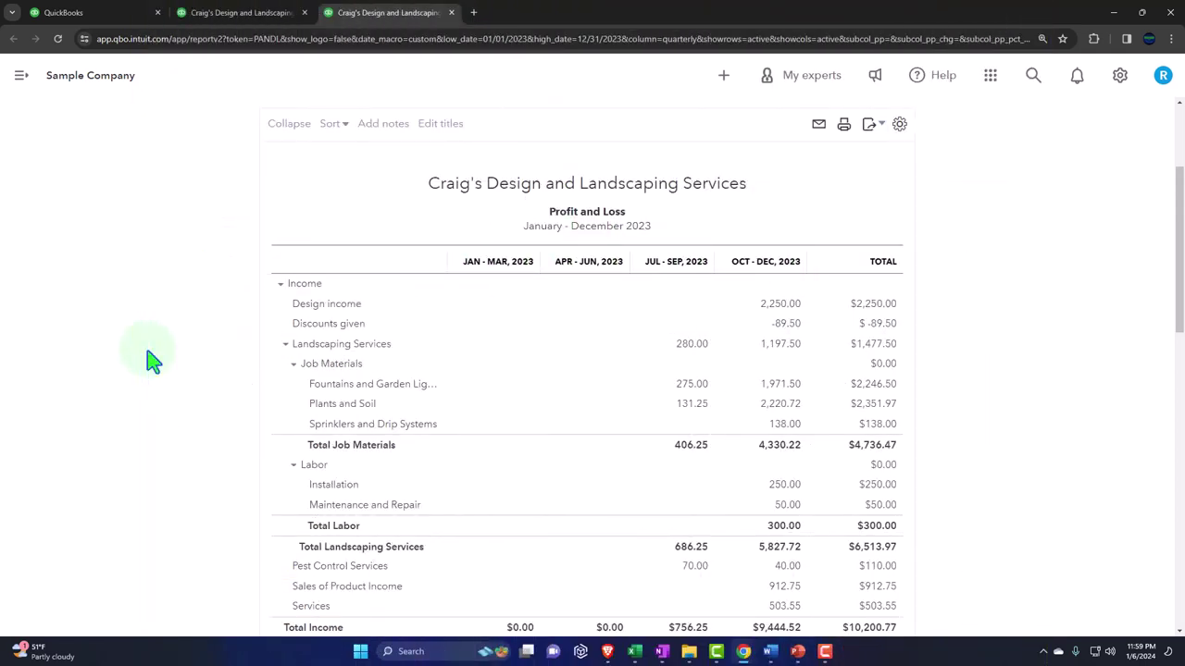
# - Display the Profit and Loss report's columns by Years and rerun it
pyautogui.scroll(3, 153, 361)
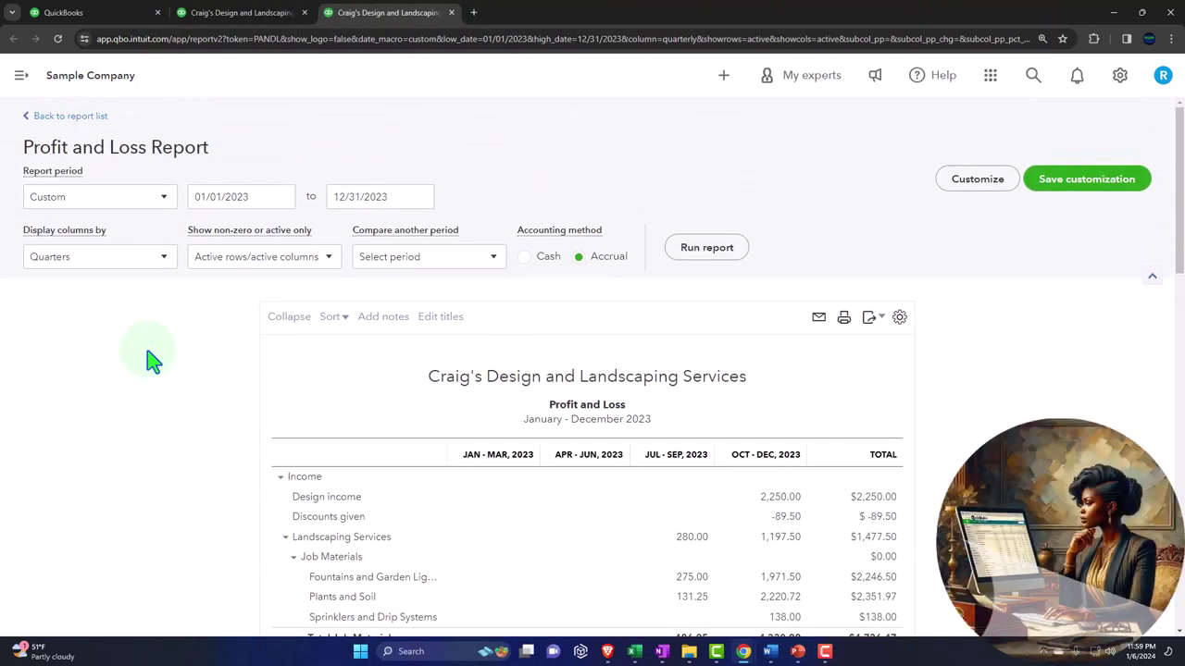
pyautogui.click(163, 263)
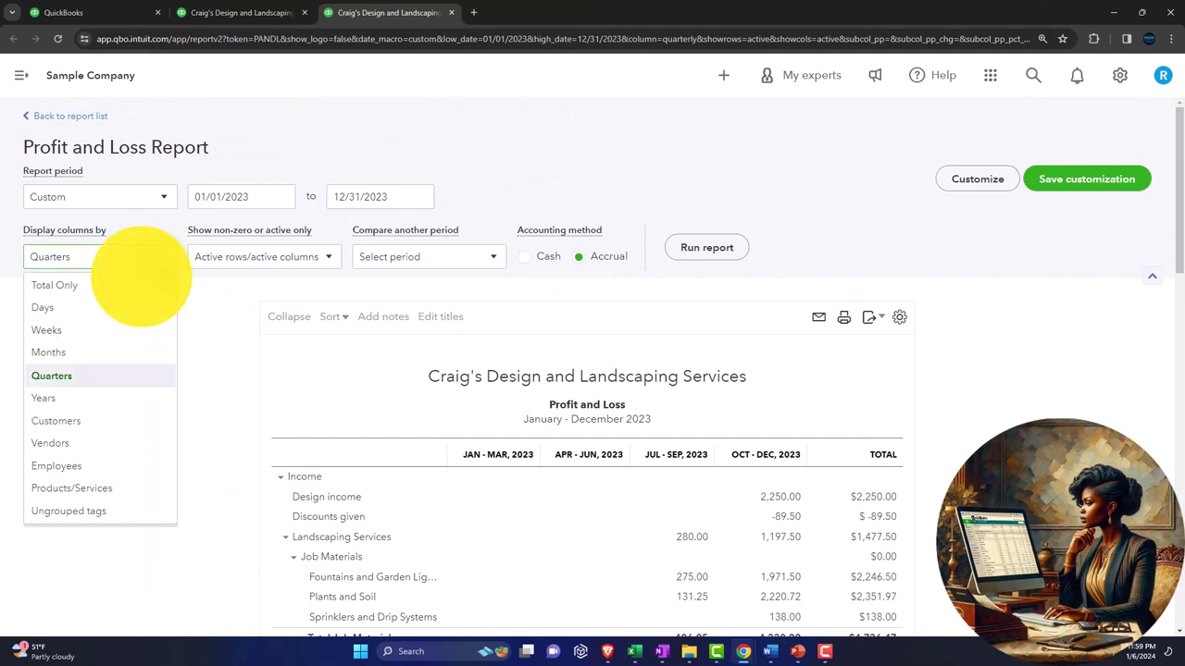
pyautogui.click(83, 399)
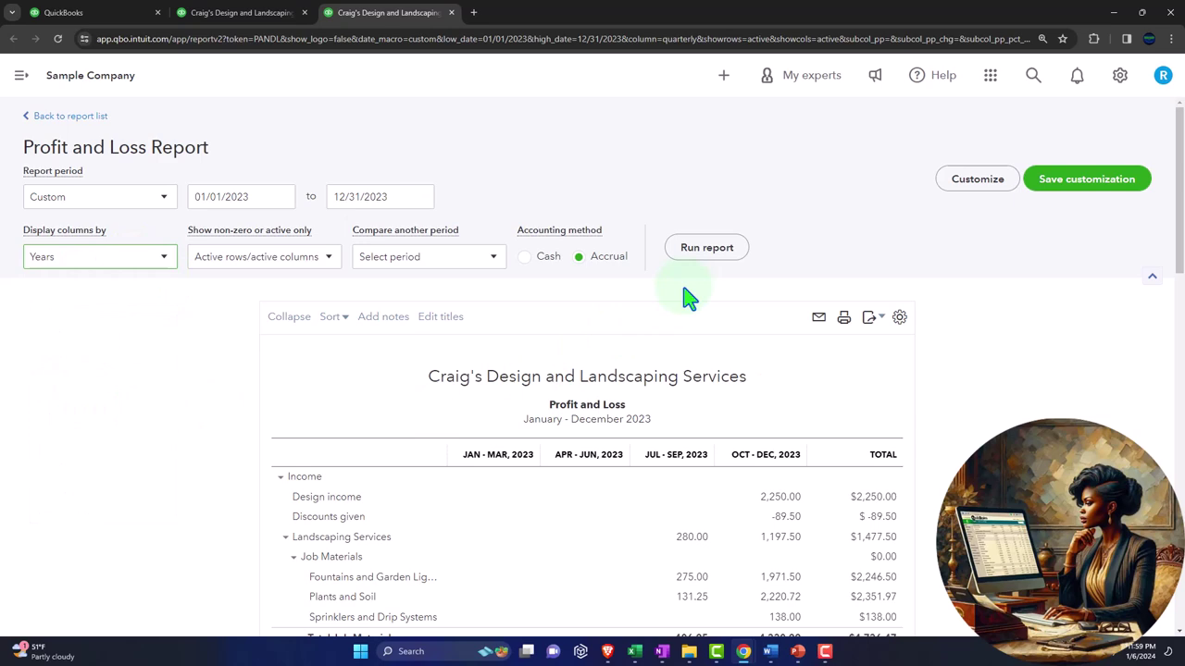
pyautogui.click(700, 259)
pyautogui.scroll(-2, 662, 389)
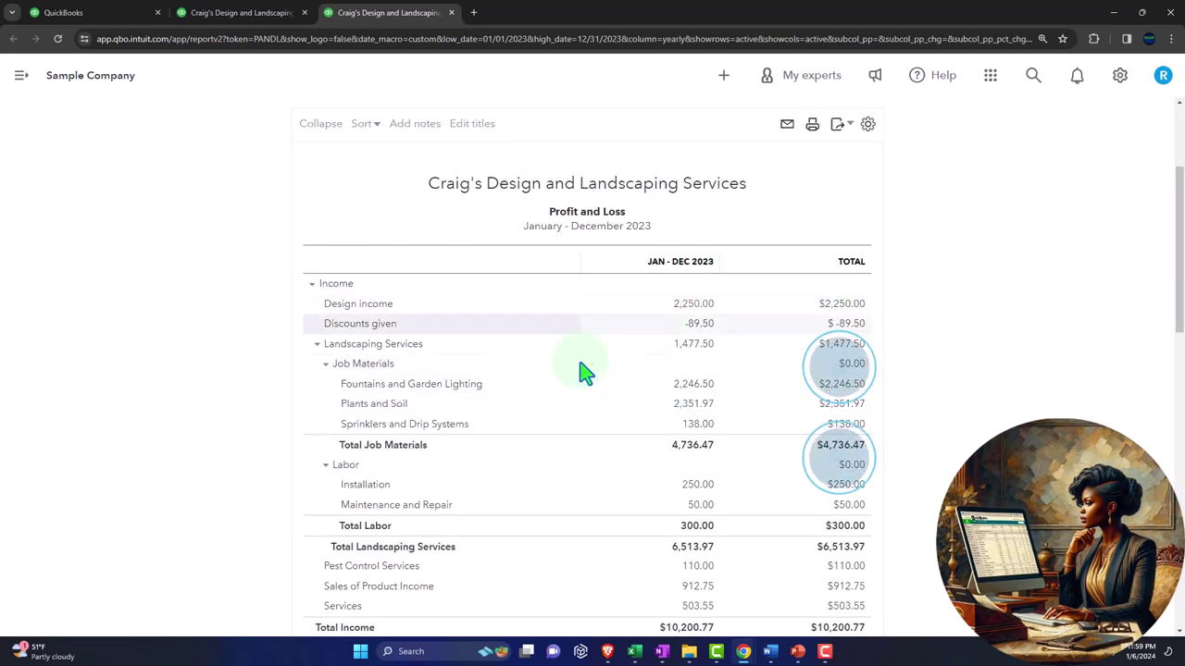
# - Set the Profit and Loss report's start date to 01/01/2022 and rerun it to compare two years
pyautogui.scroll(2, 579, 370)
pyautogui.tripleClick(259, 196)
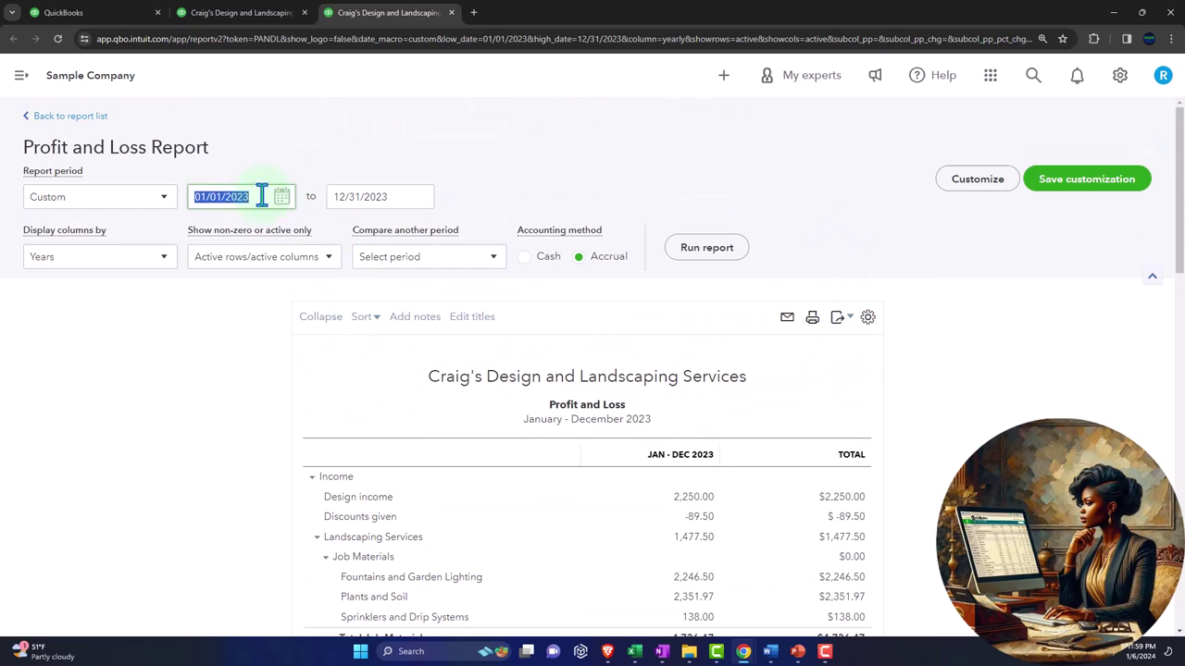
pyautogui.click(261, 196)
pyautogui.press('BackSpace')
pyautogui.write('2')
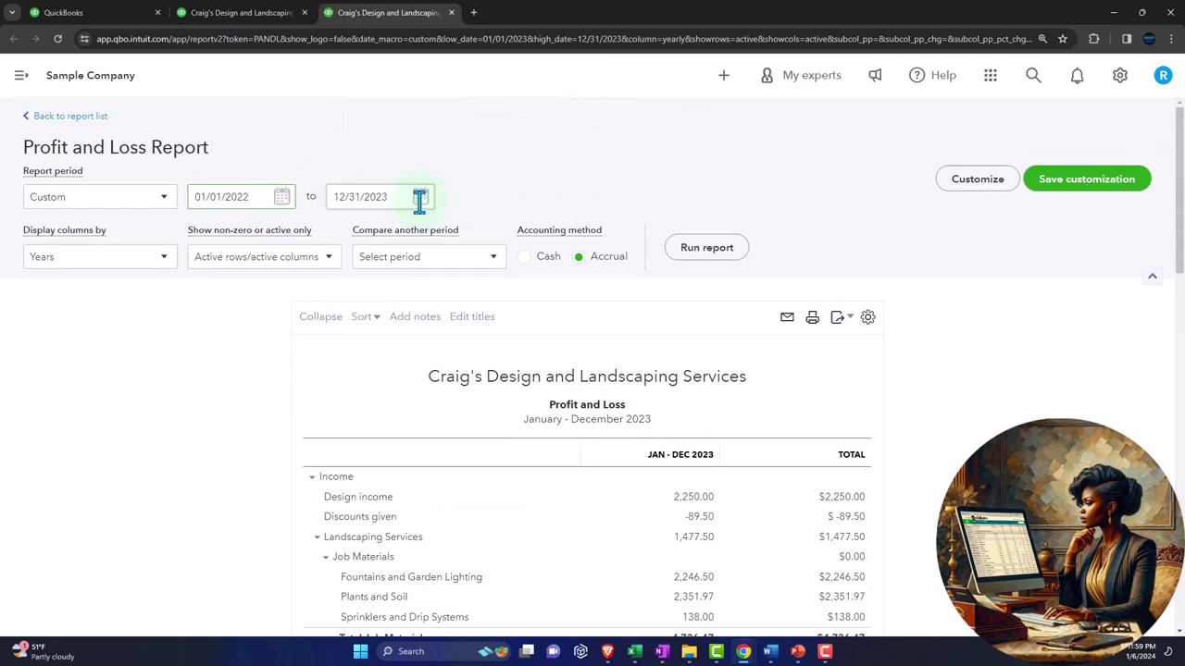
pyautogui.click(731, 263)
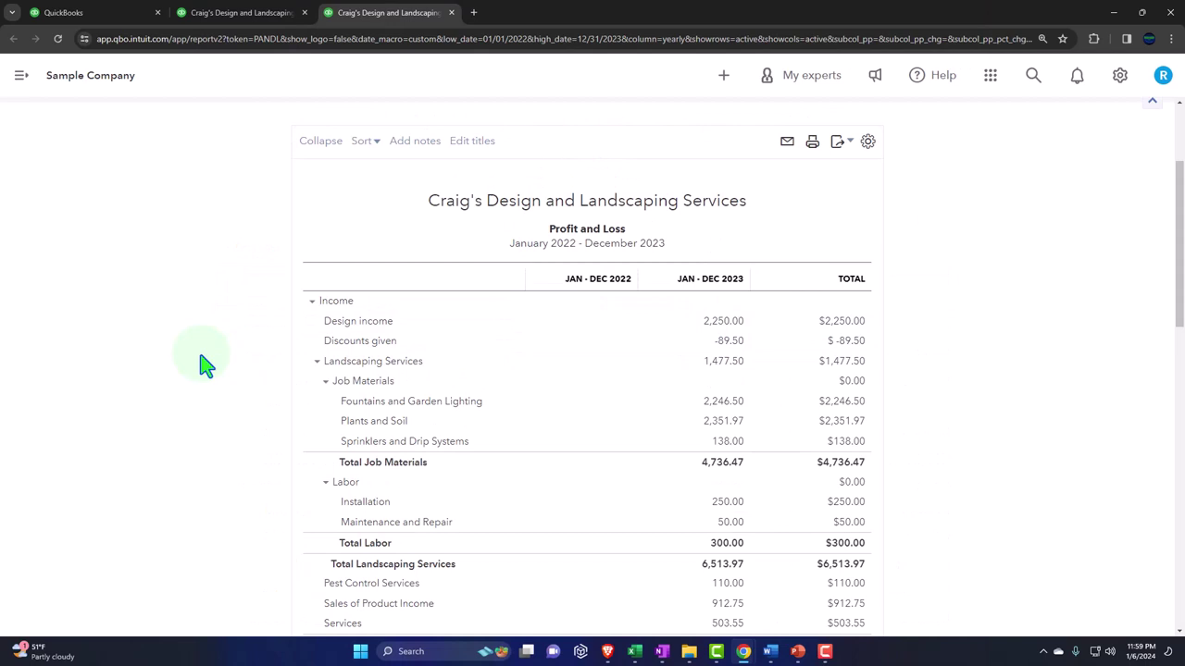
# - Set the Profit and Loss report's start date back to 01/01/2023 and rerun it
pyautogui.scroll(2, 205, 366)
pyautogui.click(268, 199)
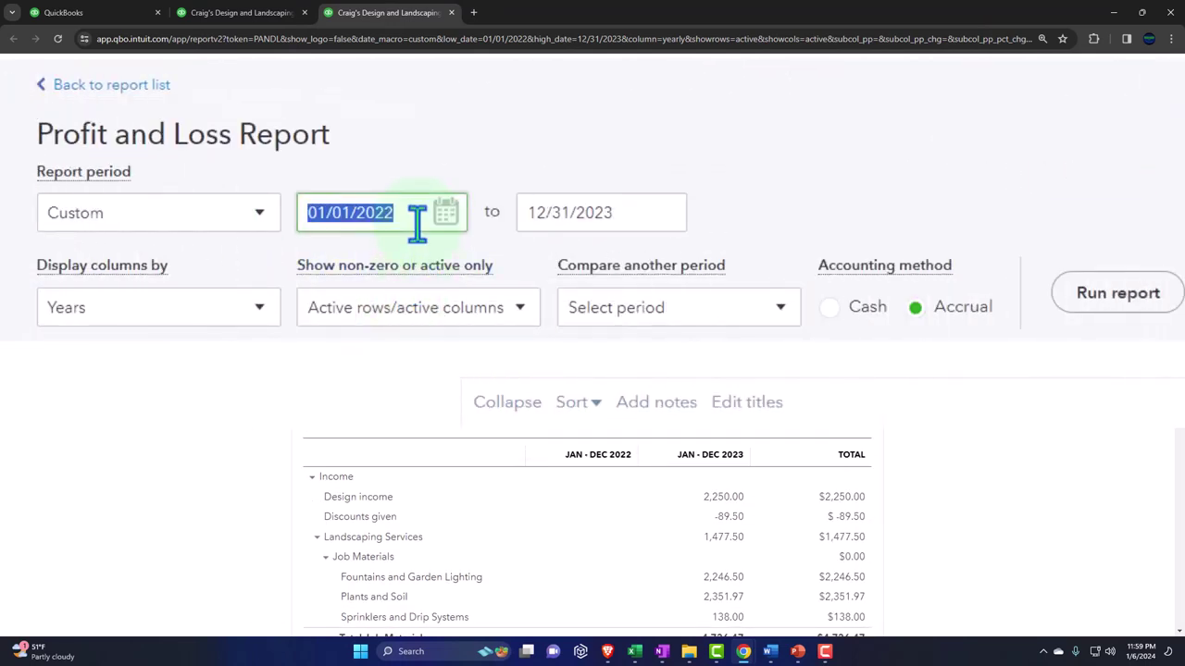
pyautogui.click(416, 223)
pyautogui.press('BackSpace')
pyautogui.write('3')
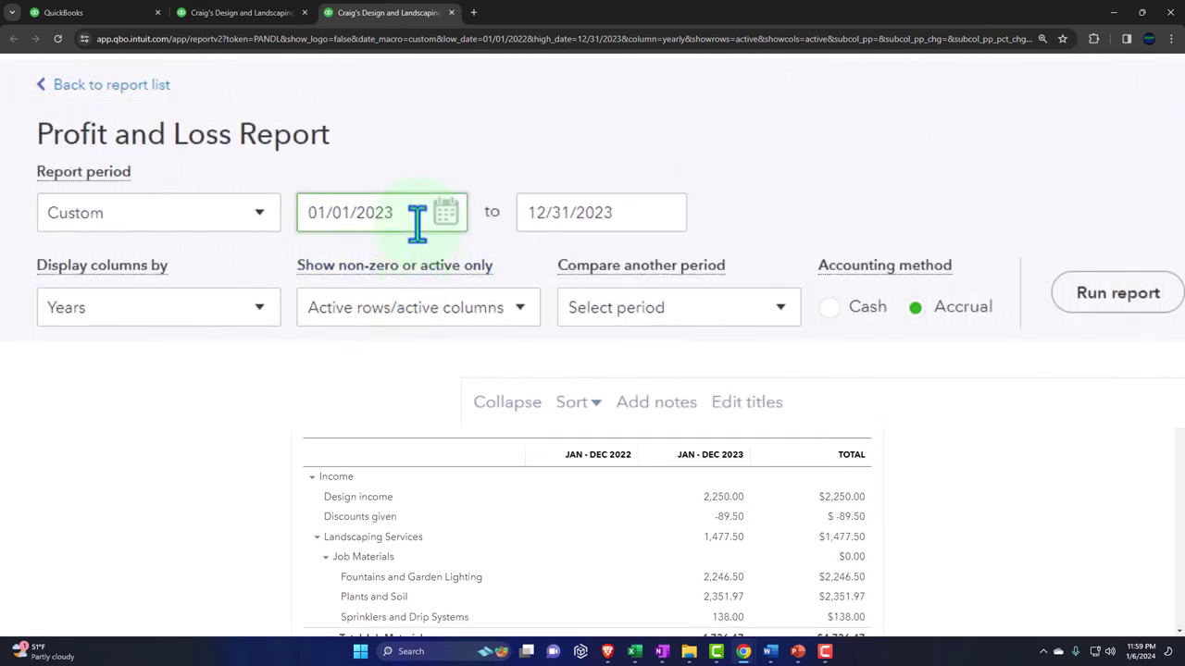
pyautogui.click(1117, 295)
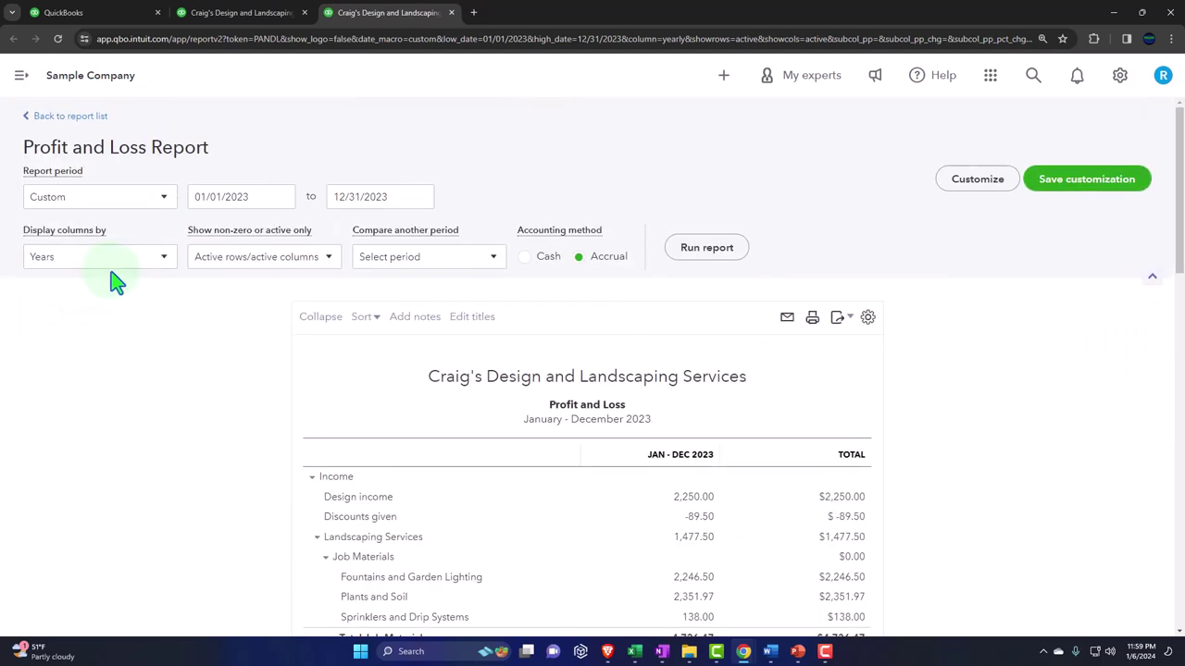
# - Display the Profit and Loss report's columns by Customers, rerun it and review the income and expense rows per customer
pyautogui.click(148, 262)
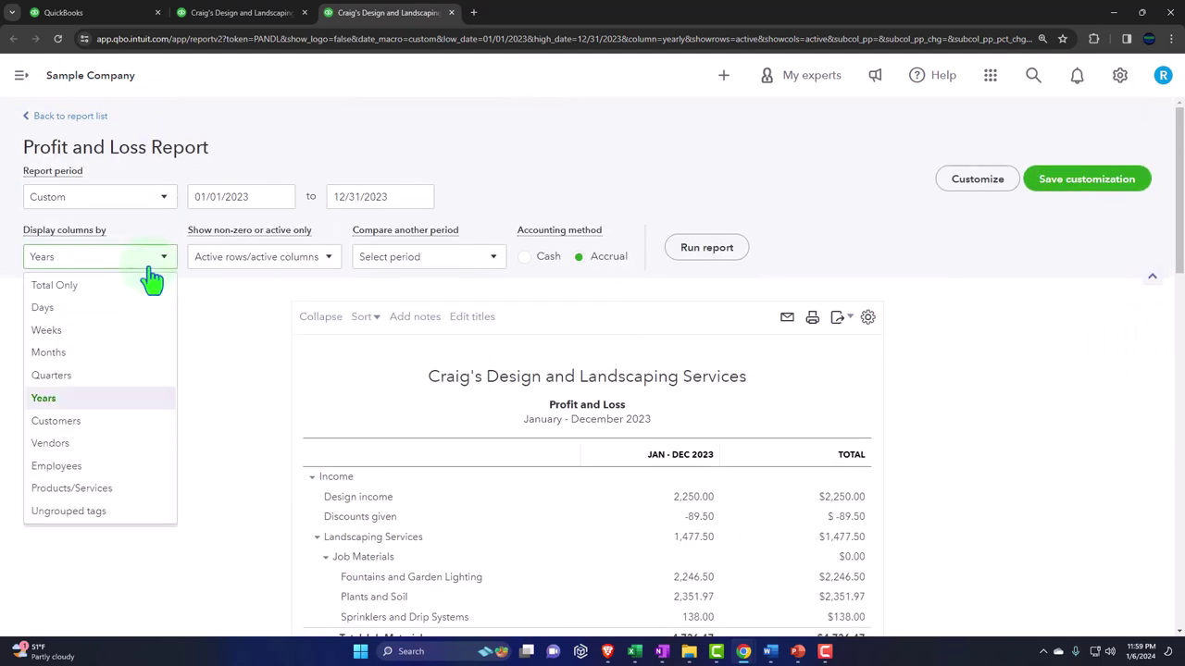
pyautogui.click(121, 434)
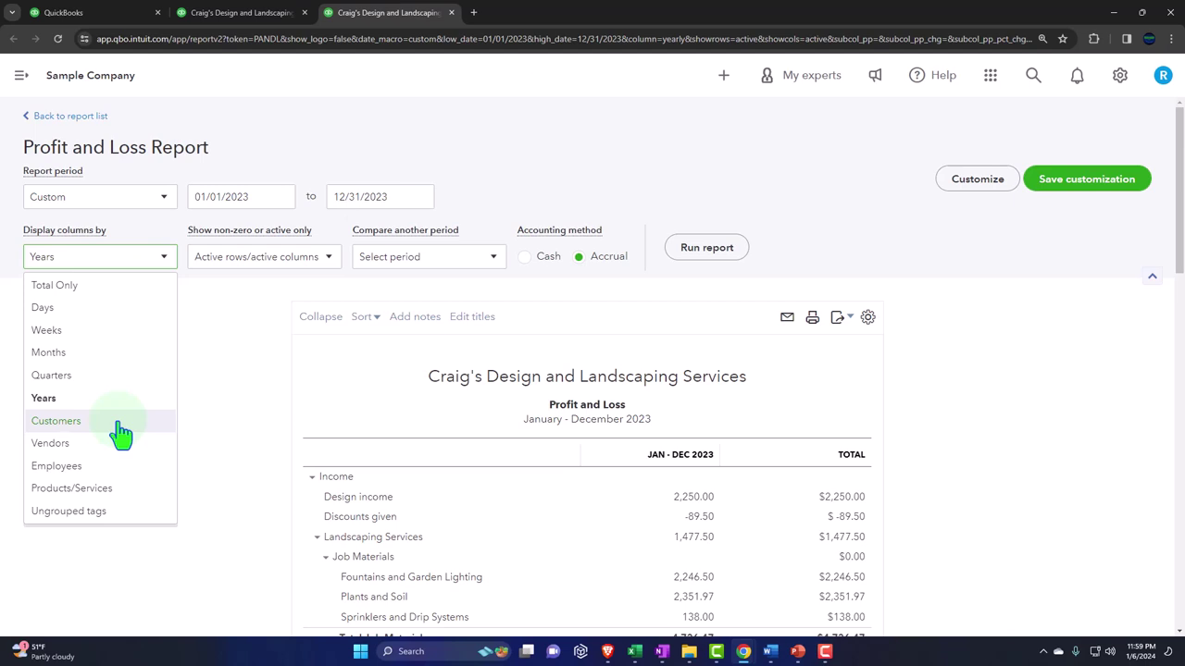
pyautogui.click(122, 433)
pyautogui.click(122, 434)
pyautogui.click(705, 252)
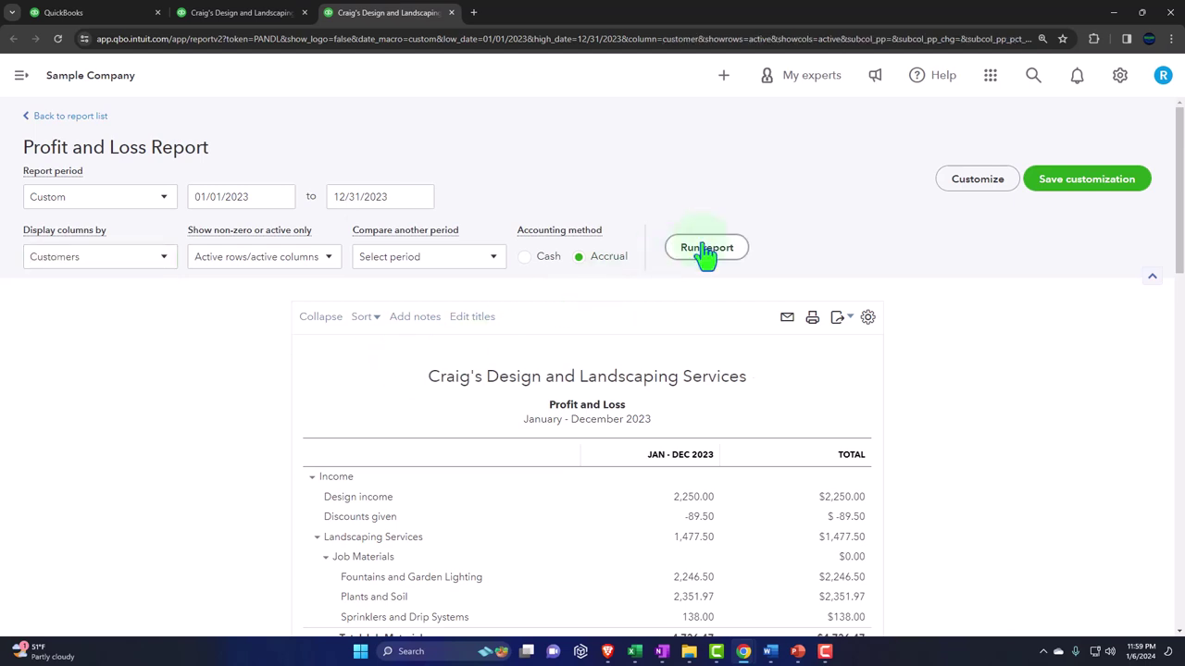
pyautogui.click(324, 277)
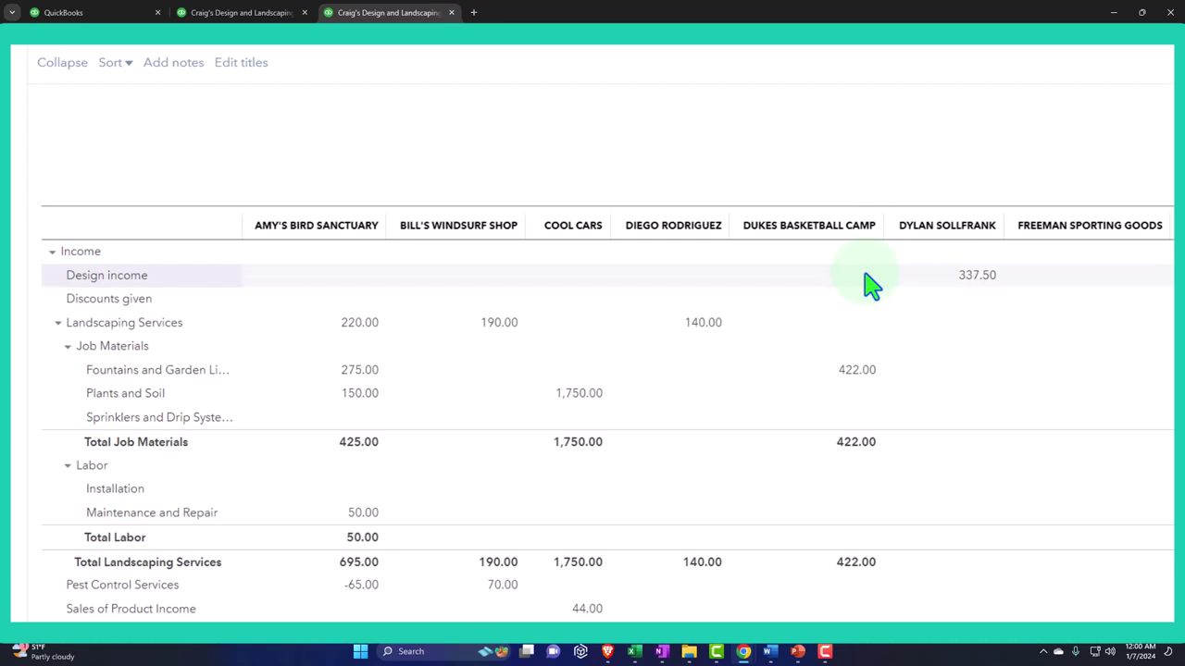
pyautogui.scroll(-5, 868, 283)
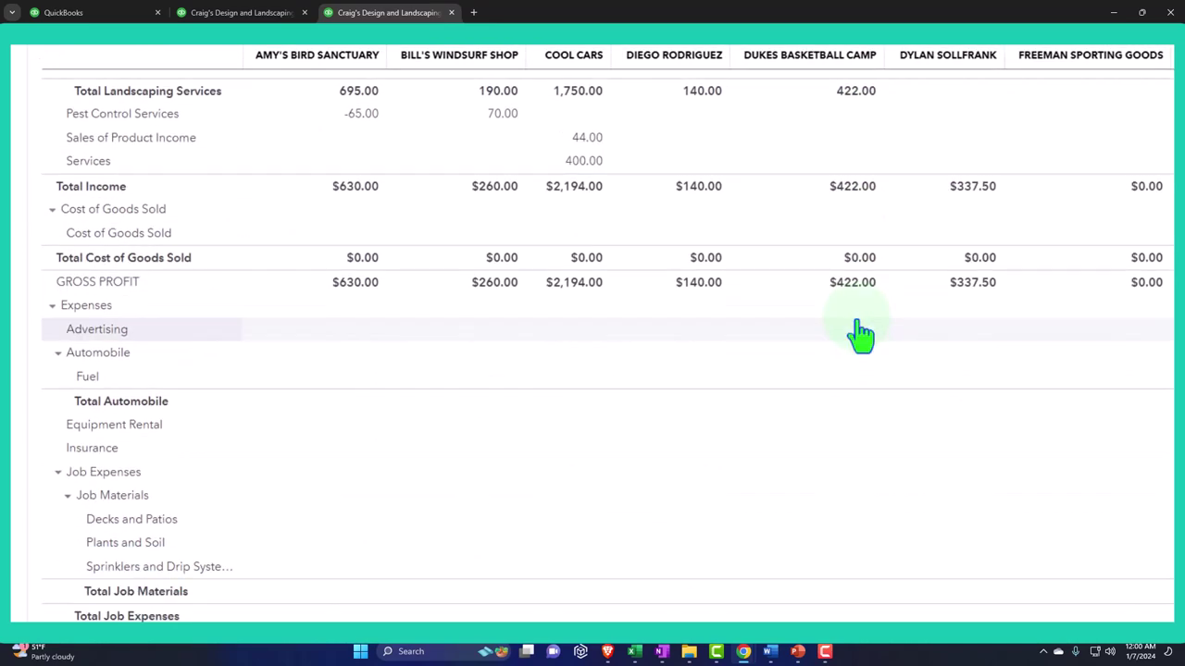
pyautogui.scroll(3, 862, 331)
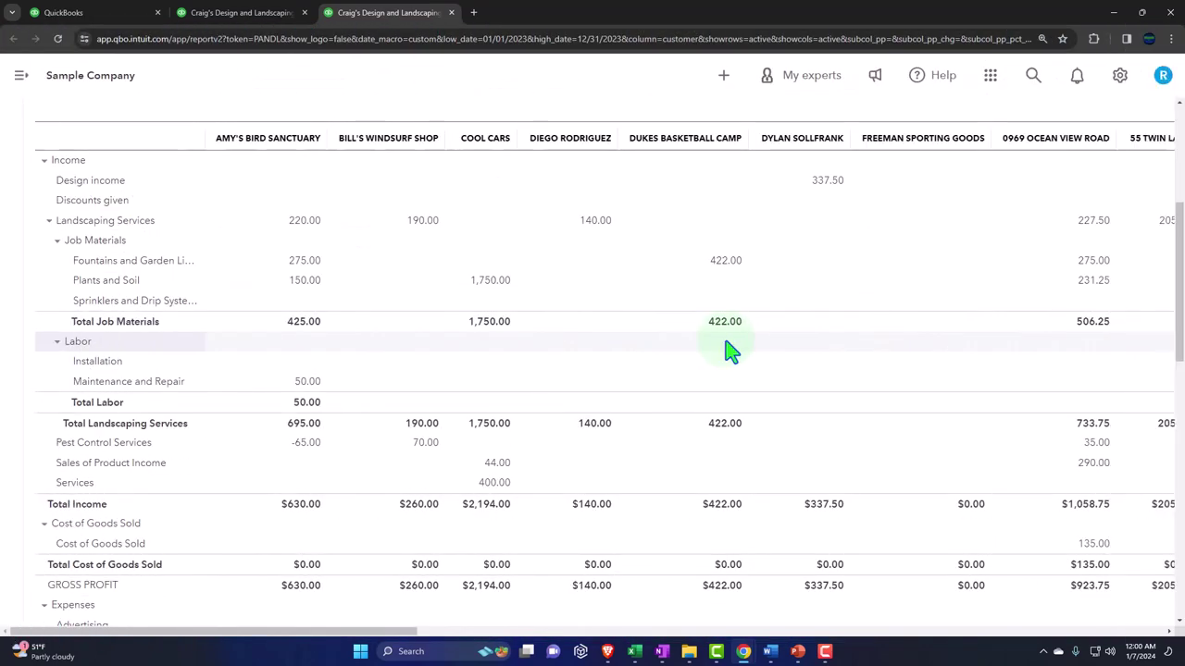
pyautogui.scroll(2, 862, 331)
pyautogui.scroll(2, 730, 350)
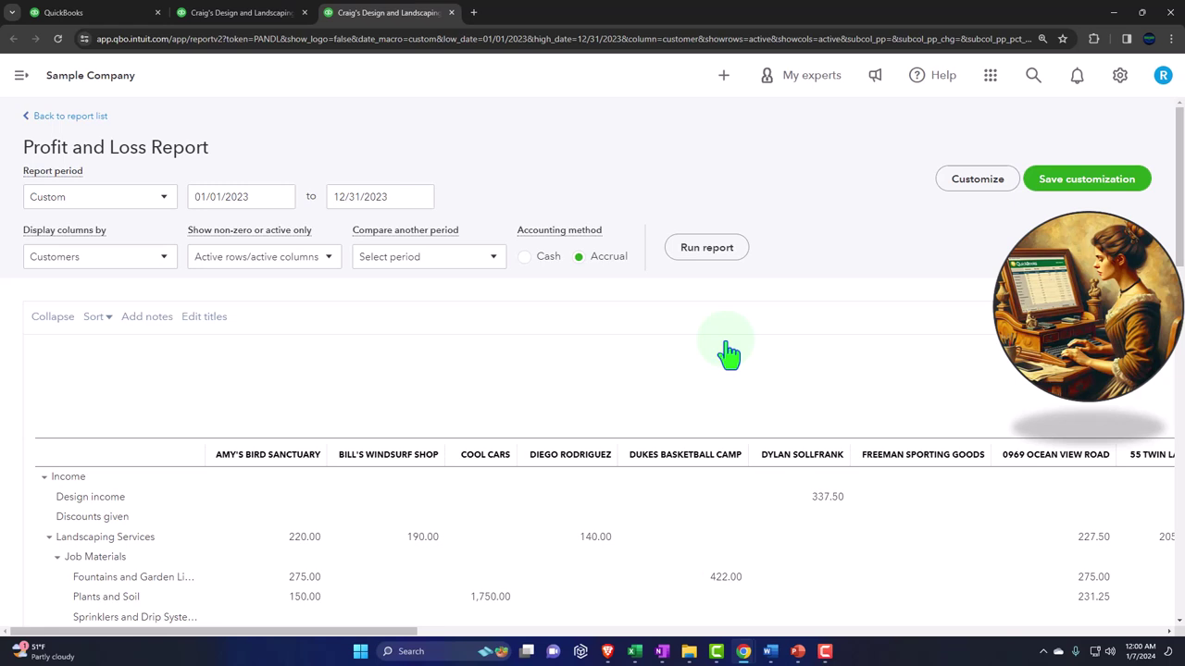
# - Display the Profit and Loss report's columns by Vendors, rerun it and review the expense rows per vendor
pyautogui.click(165, 268)
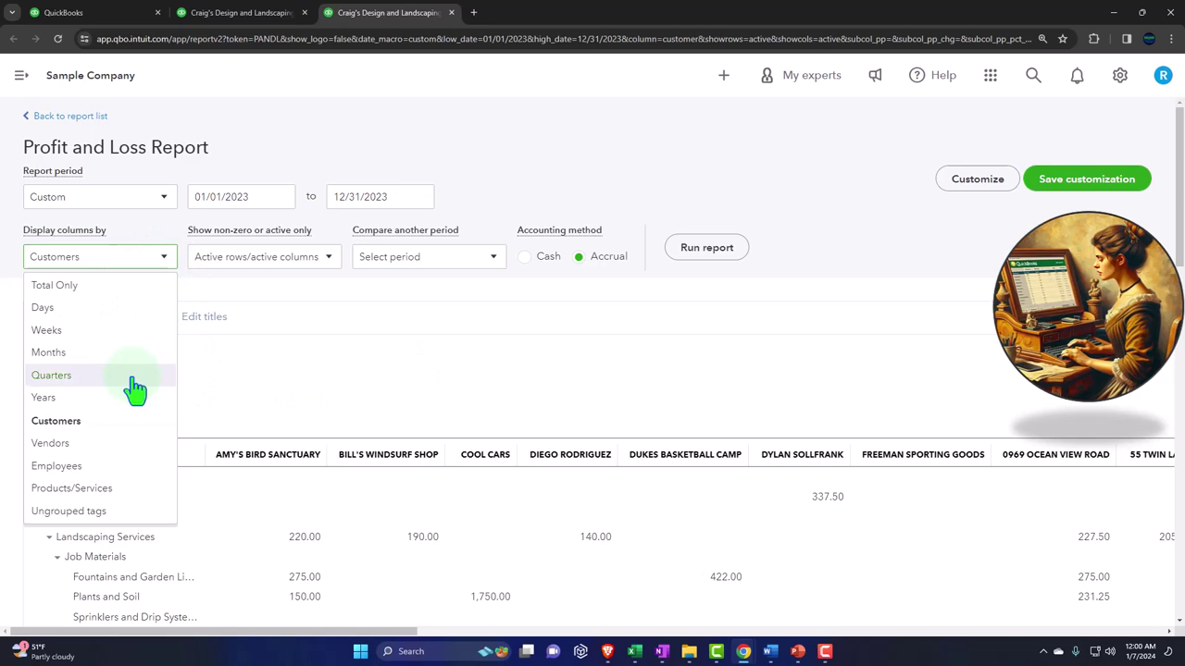
pyautogui.click(105, 448)
pyautogui.click(703, 250)
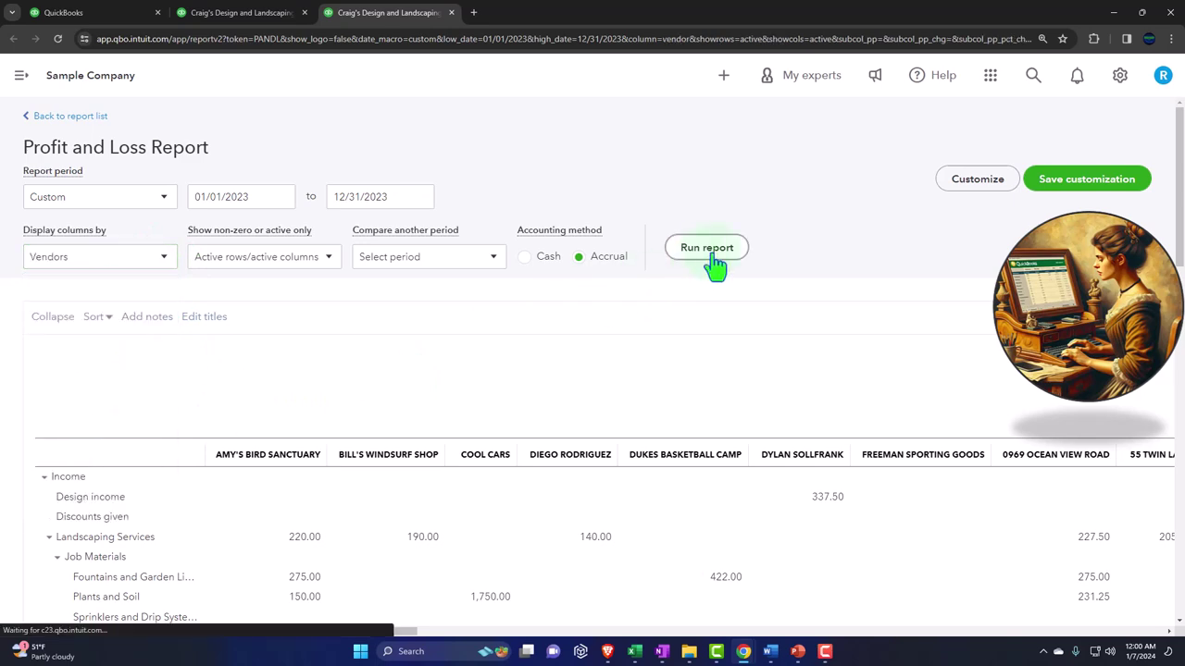
pyautogui.scroll(-2, 688, 343)
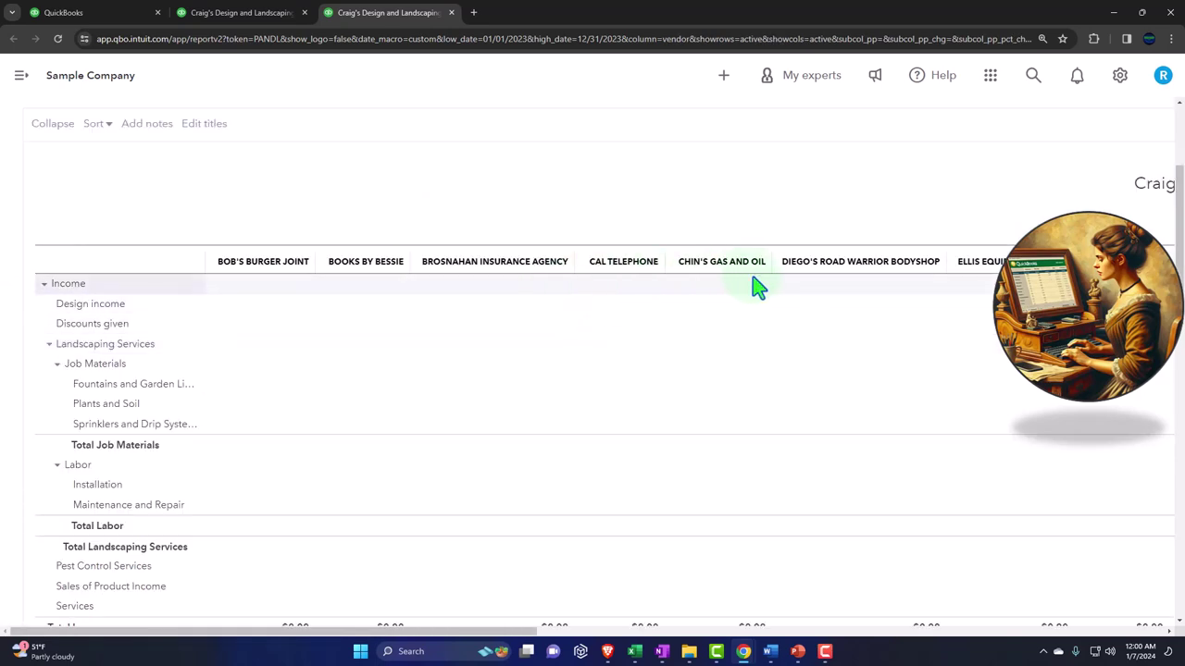
pyautogui.scroll(-10, 757, 289)
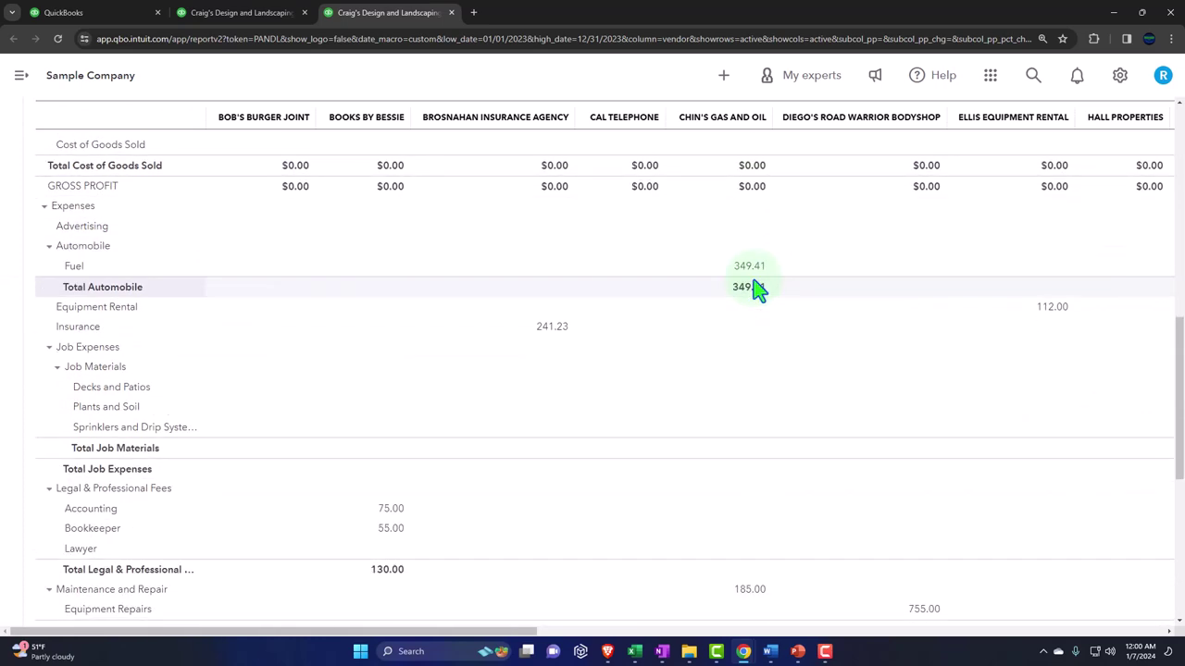
pyautogui.scroll(-5, 757, 288)
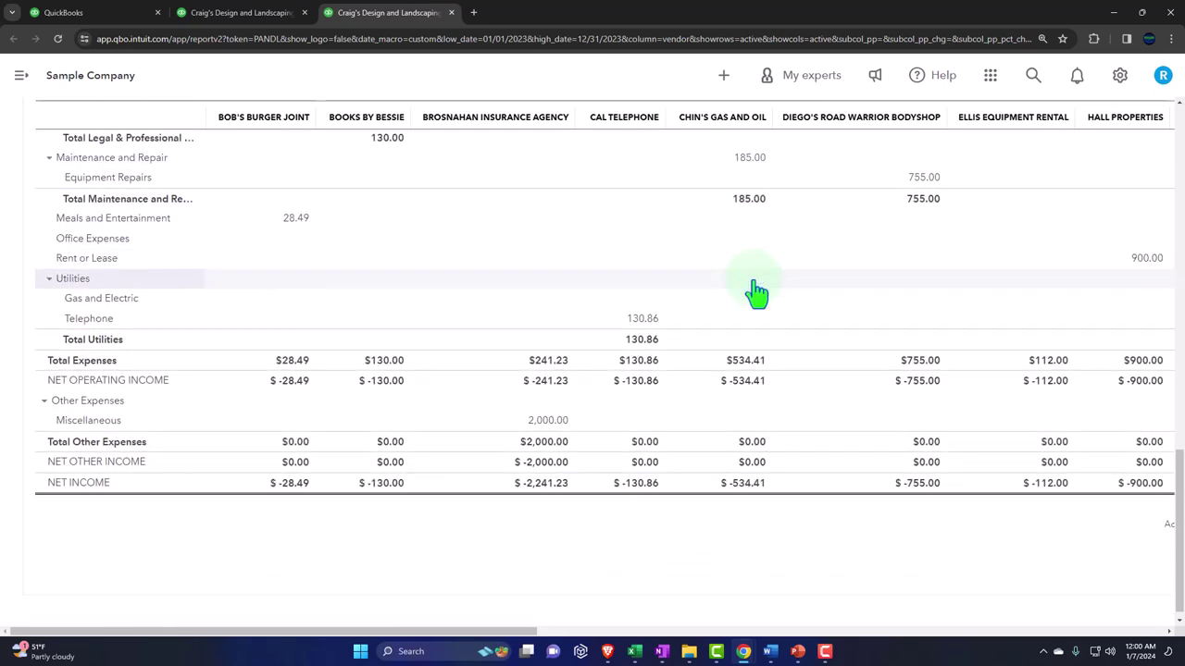
pyautogui.scroll(1, 757, 288)
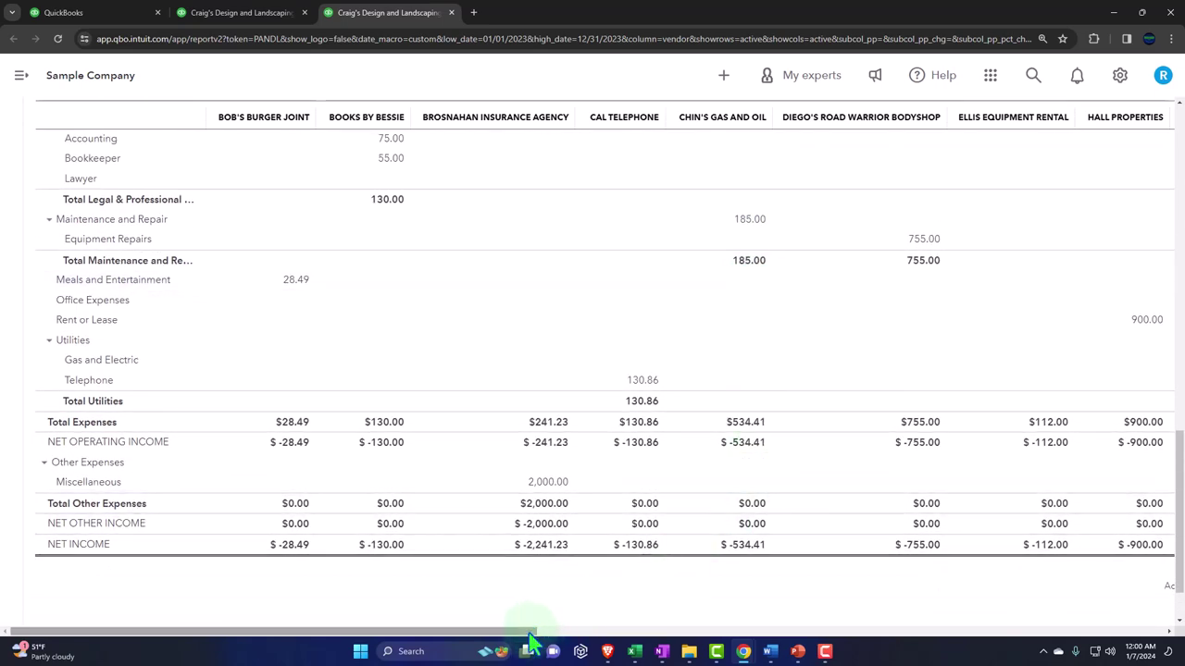
pyautogui.moveTo(530, 632)
pyautogui.mouseDown()
pyautogui.moveTo(780, 651)
pyautogui.moveTo(1164, 653)
pyautogui.moveTo(537, 644)
pyautogui.mouseUp()
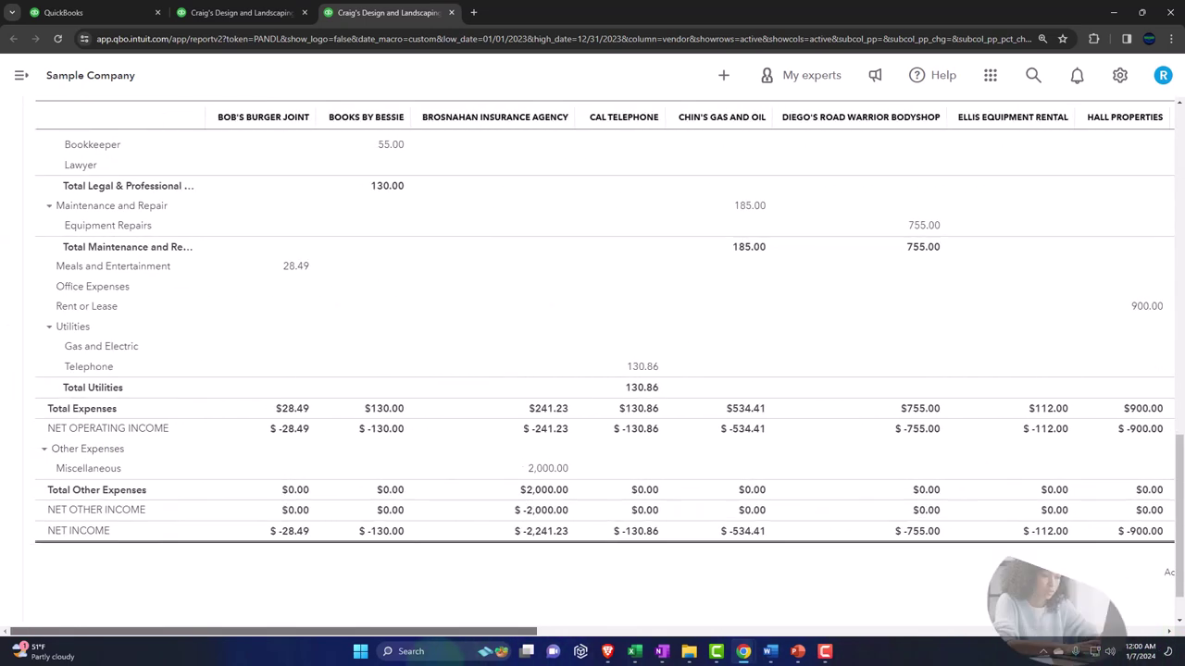
# - Display the Profit and Loss report's columns by Products/Services, rerun it and review the income and cost of goods sold rows per item
pyautogui.scroll(10, 340, 420)
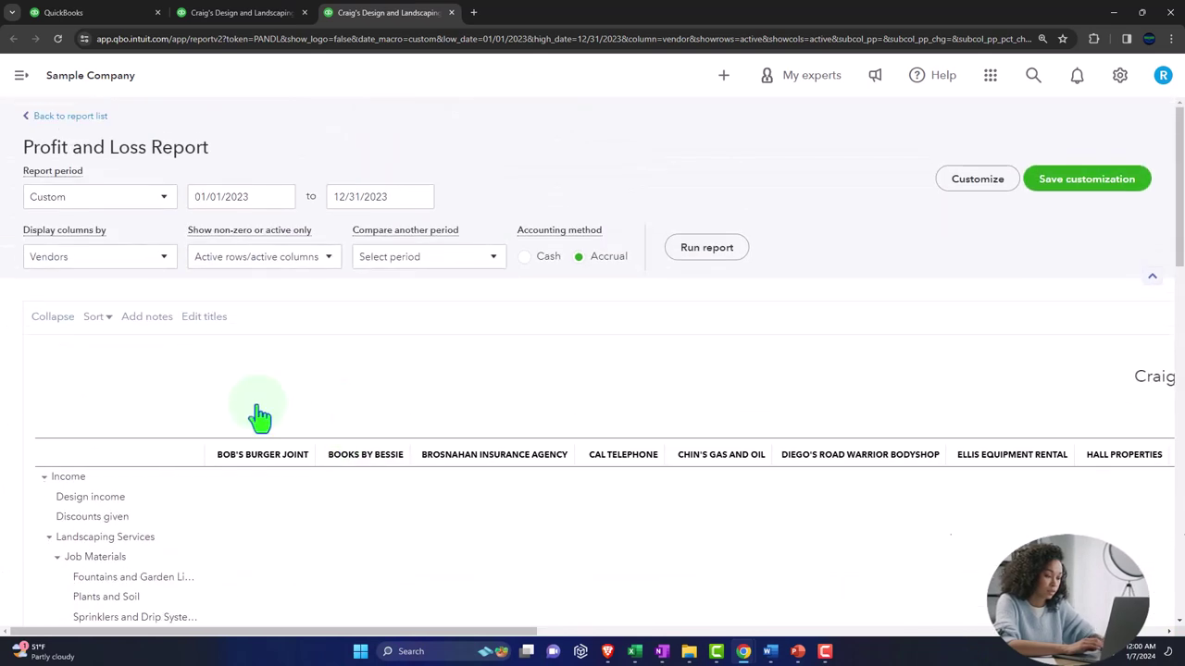
pyautogui.click(158, 265)
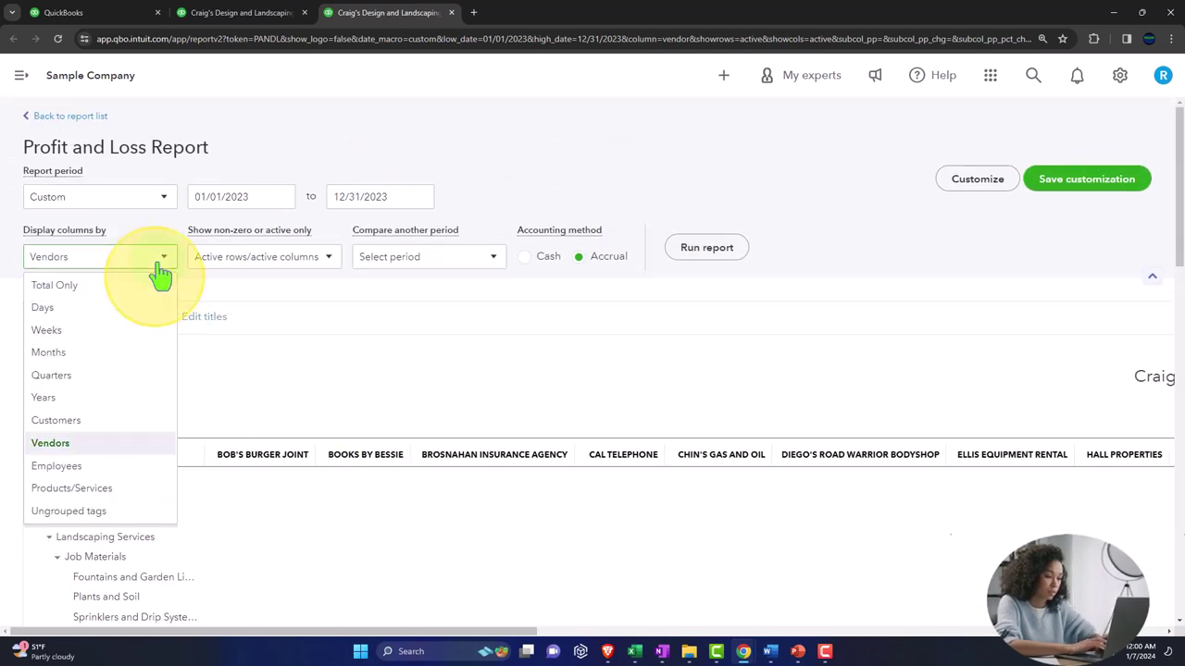
pyautogui.click(98, 489)
pyautogui.click(704, 269)
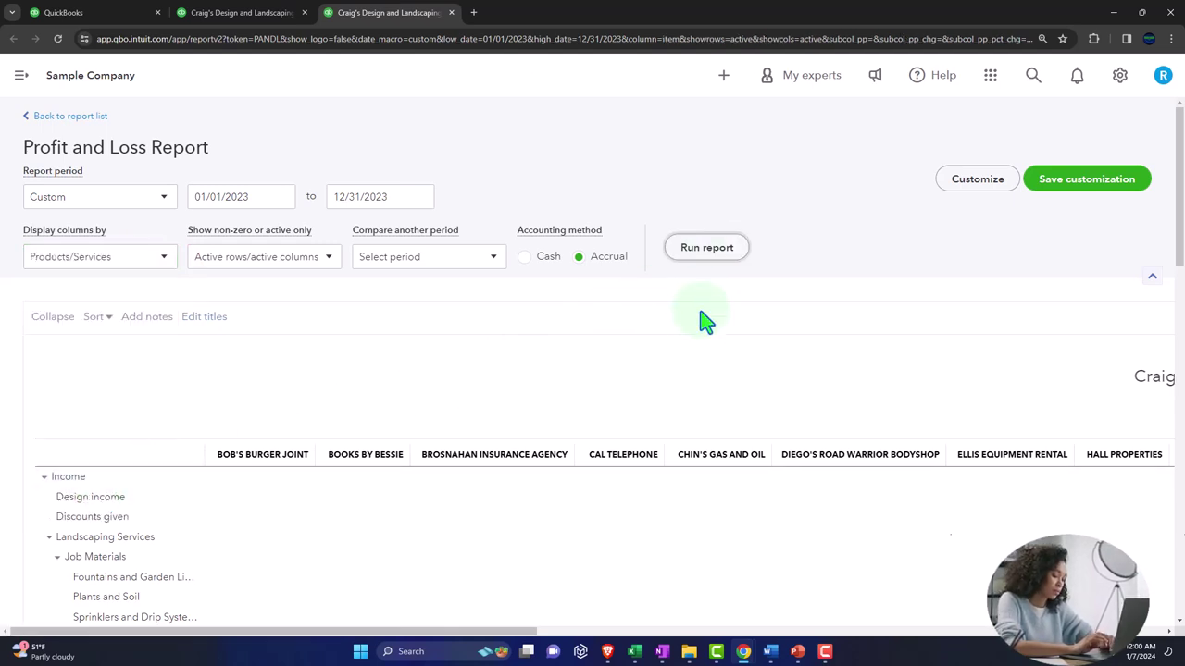
pyautogui.scroll(-2, 703, 342)
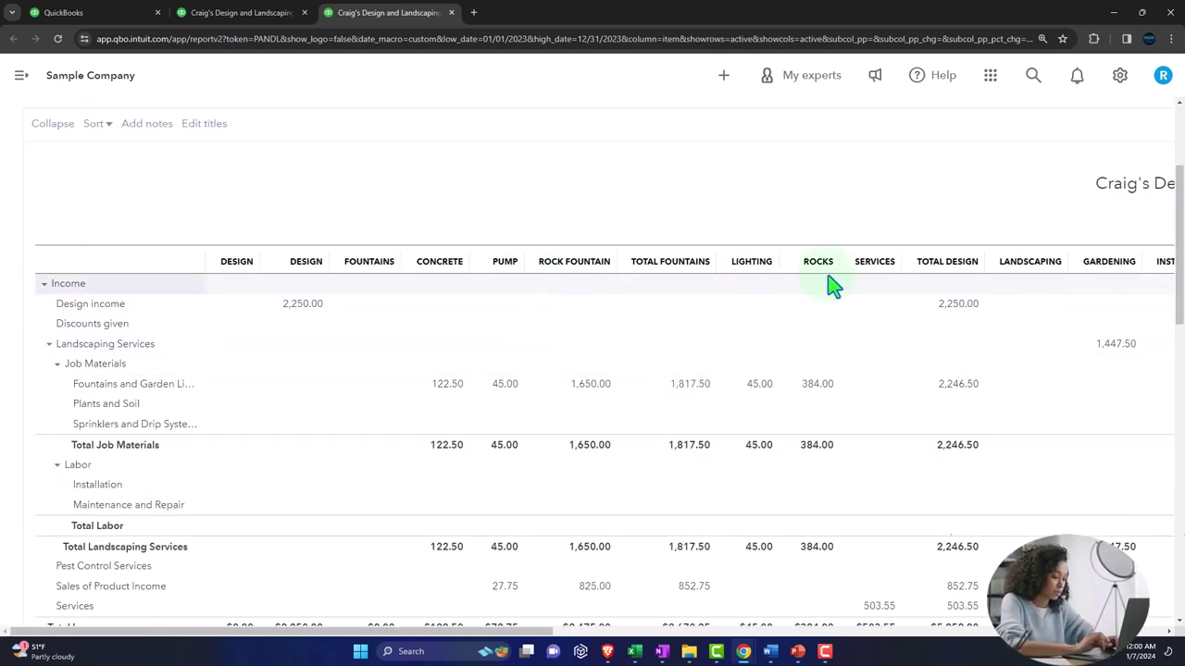
pyautogui.scroll(-2, 823, 285)
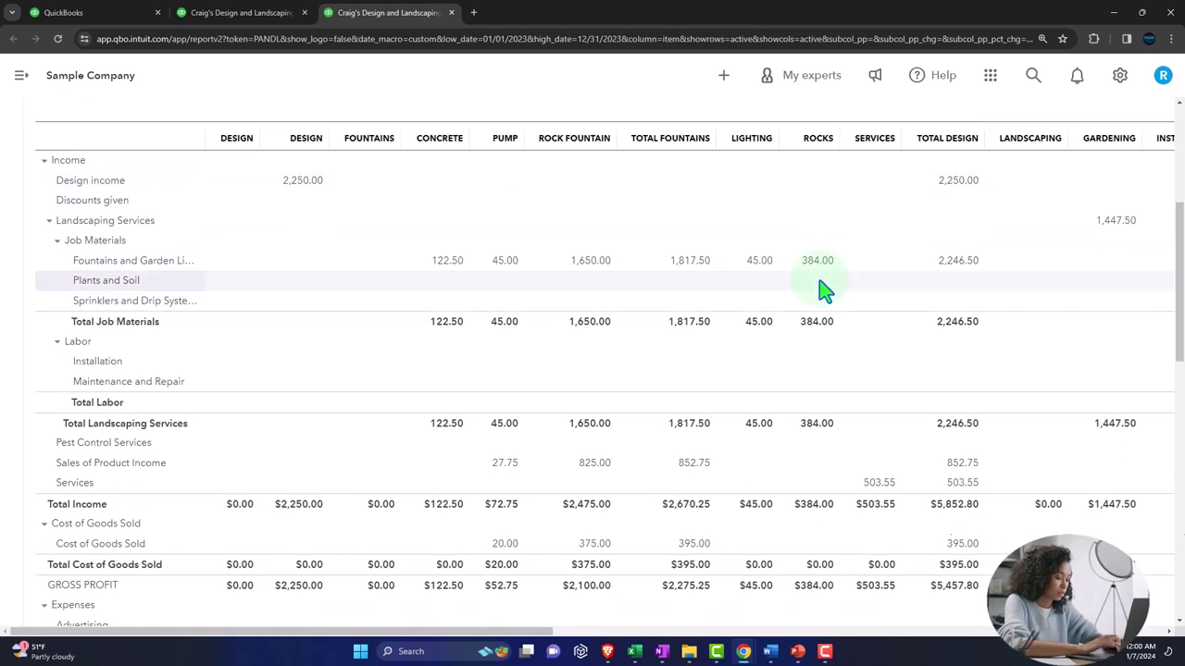
pyautogui.scroll(-2, 823, 287)
pyautogui.scroll(-1, 823, 290)
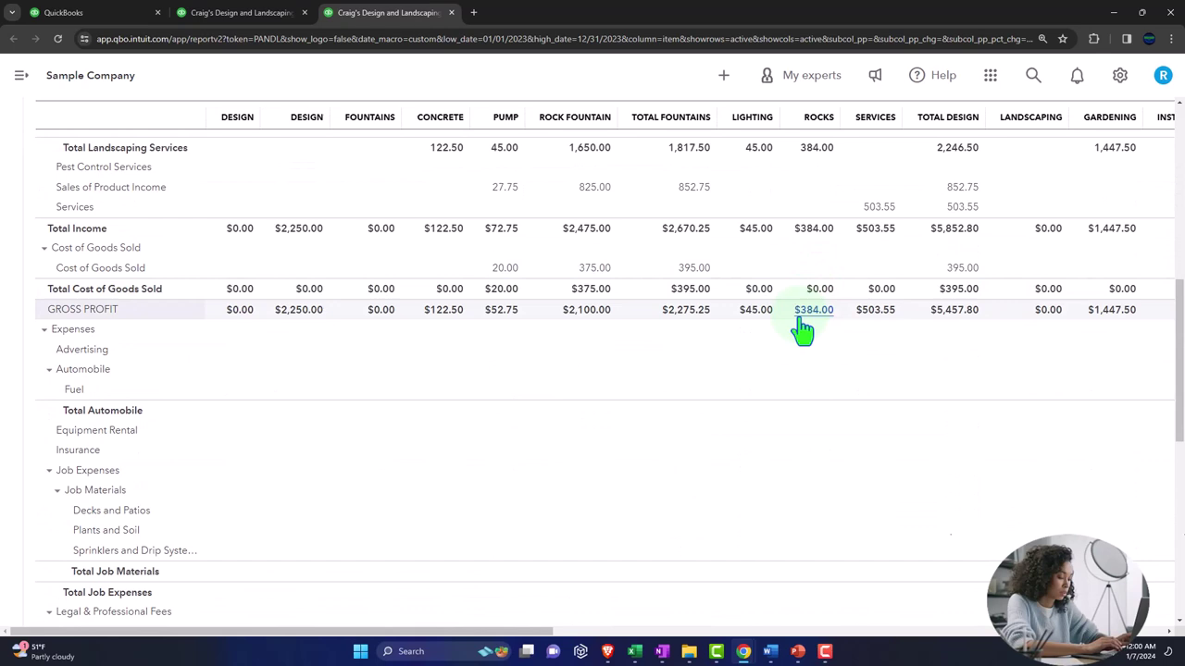
pyautogui.scroll(8, 426, 341)
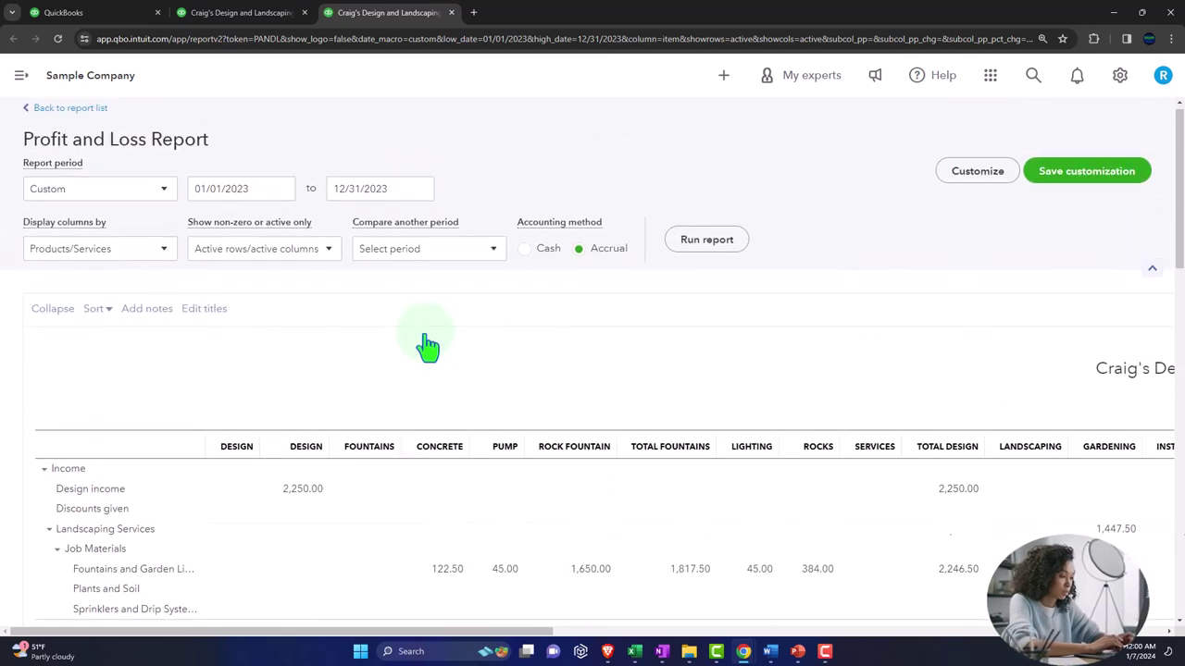
pyautogui.click(163, 256)
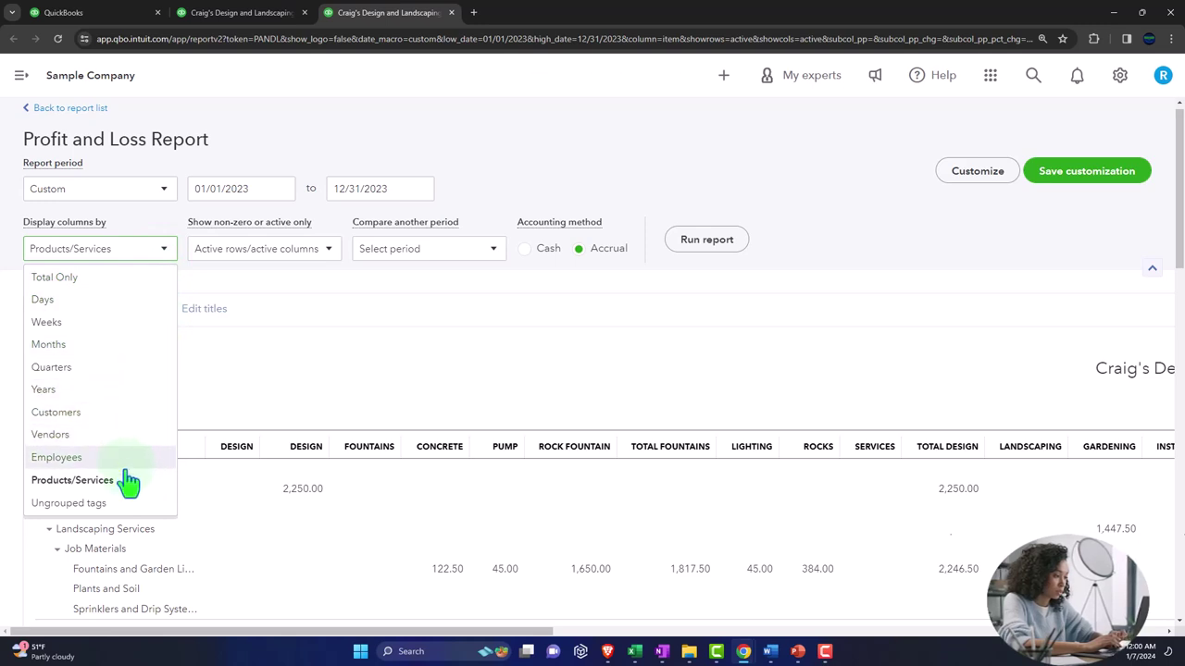
pyautogui.click(127, 507)
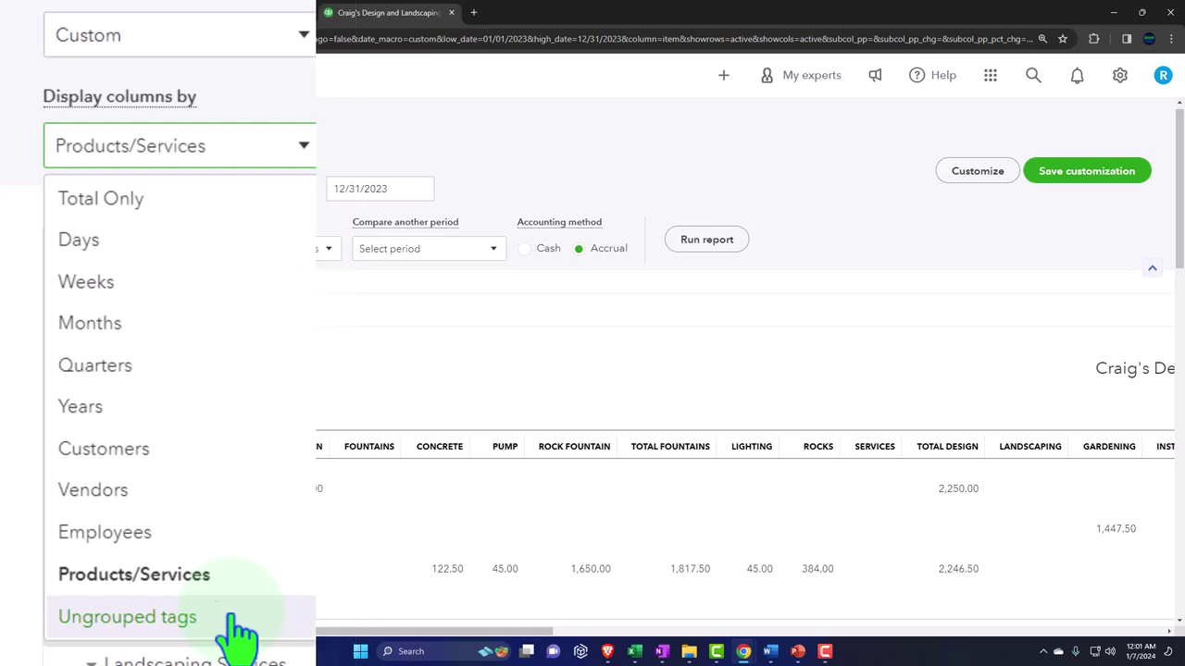
pyautogui.click(15, 392)
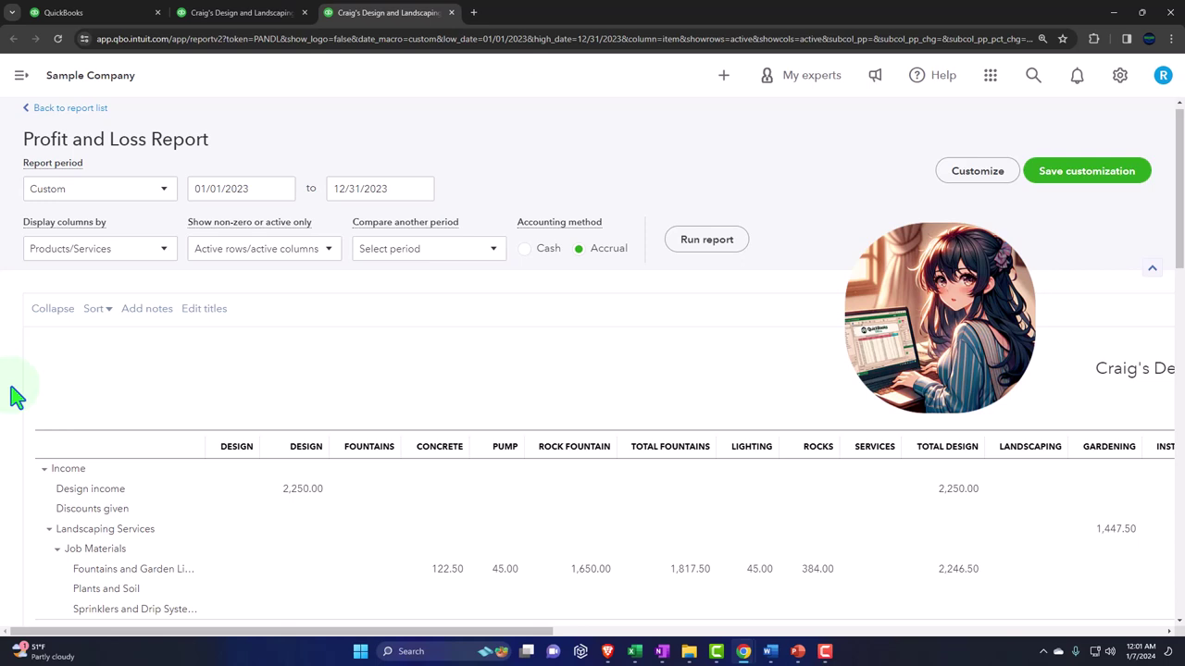
# - Display the Profit and Loss report's columns as Total Only and rerun it
pyautogui.click(161, 256)
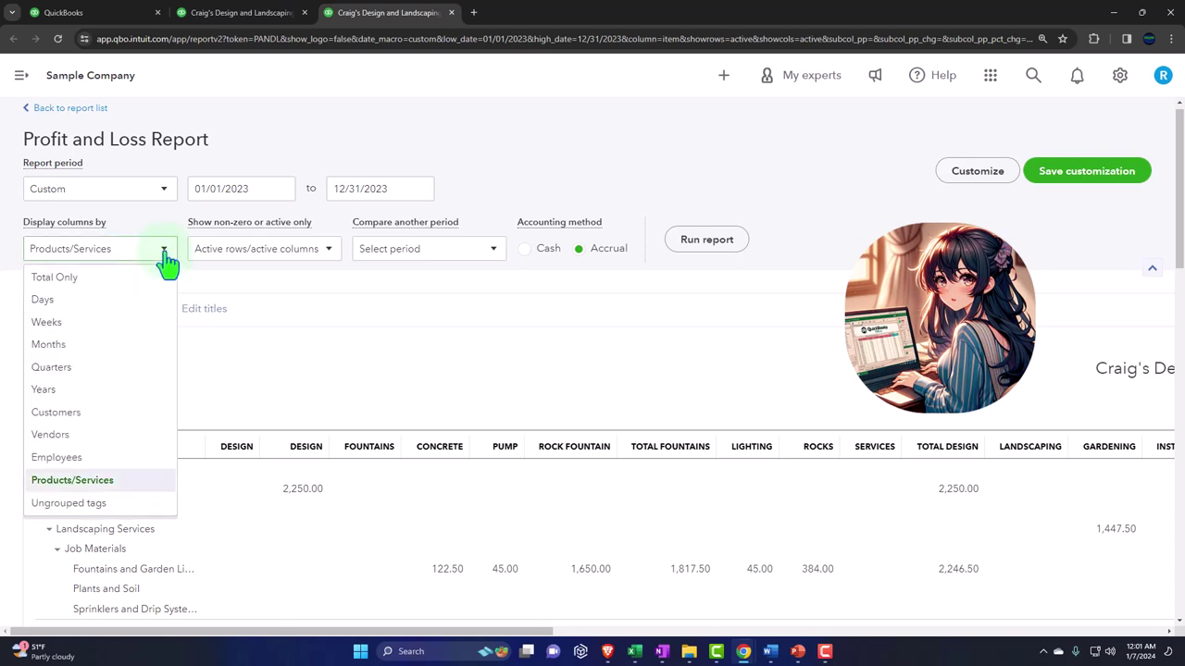
pyautogui.click(107, 280)
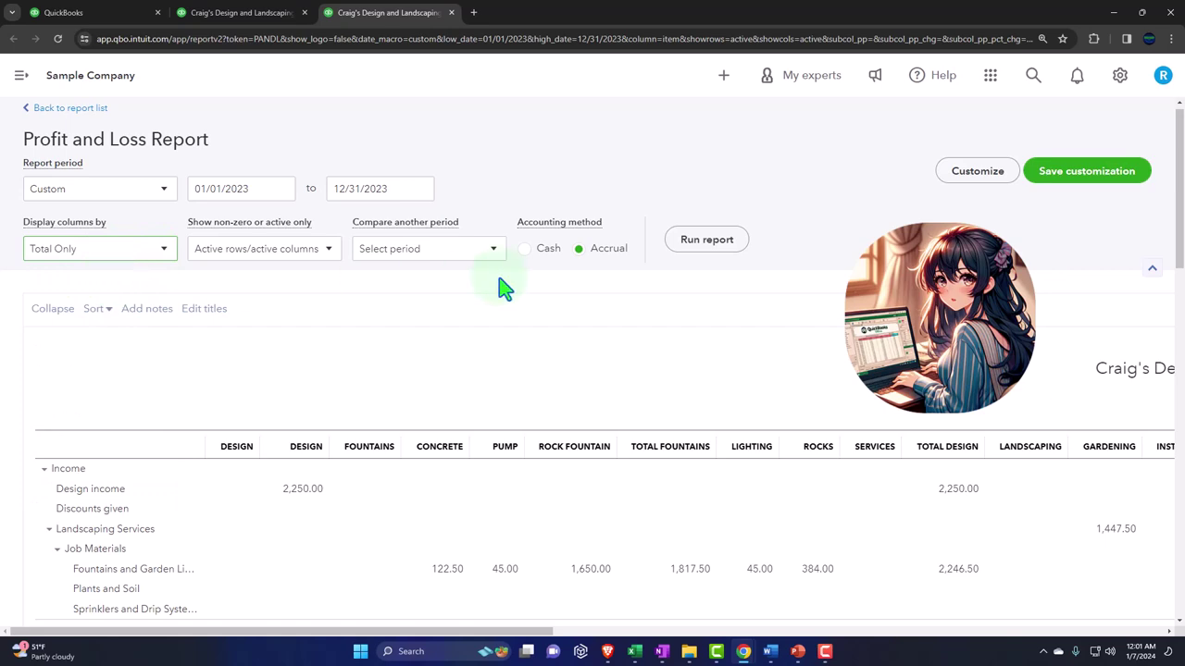
pyautogui.click(688, 255)
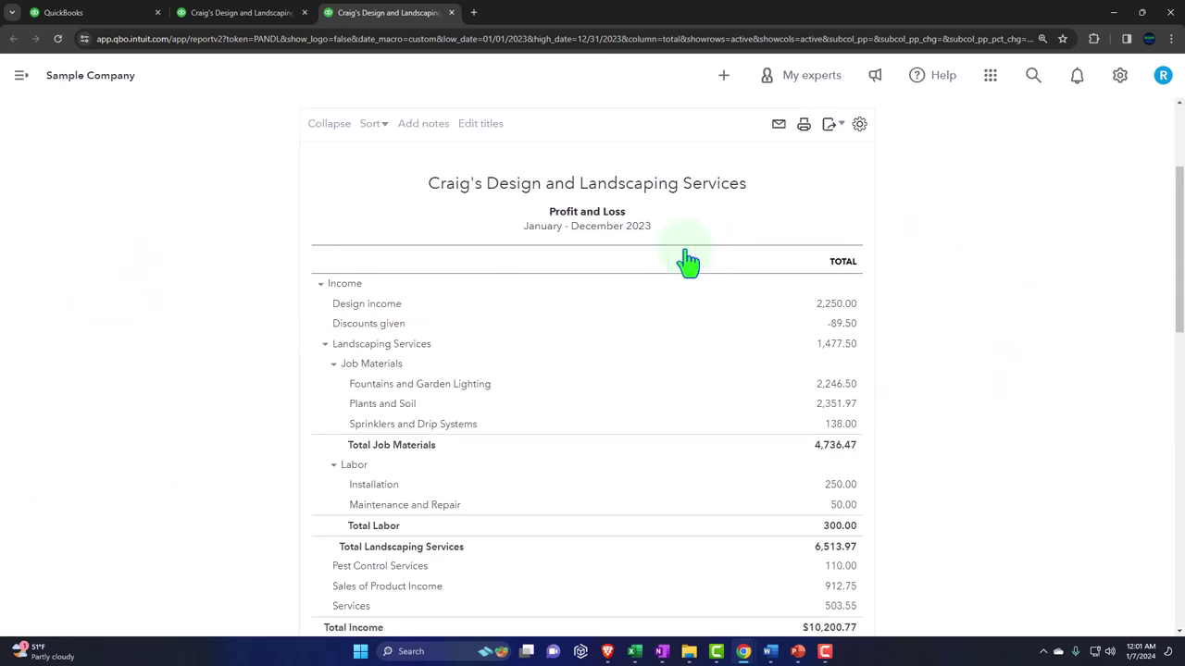
# - Set the Profit and Loss report's start date to 12/01/2023 and rerun it
pyautogui.scroll(2, 380, 413)
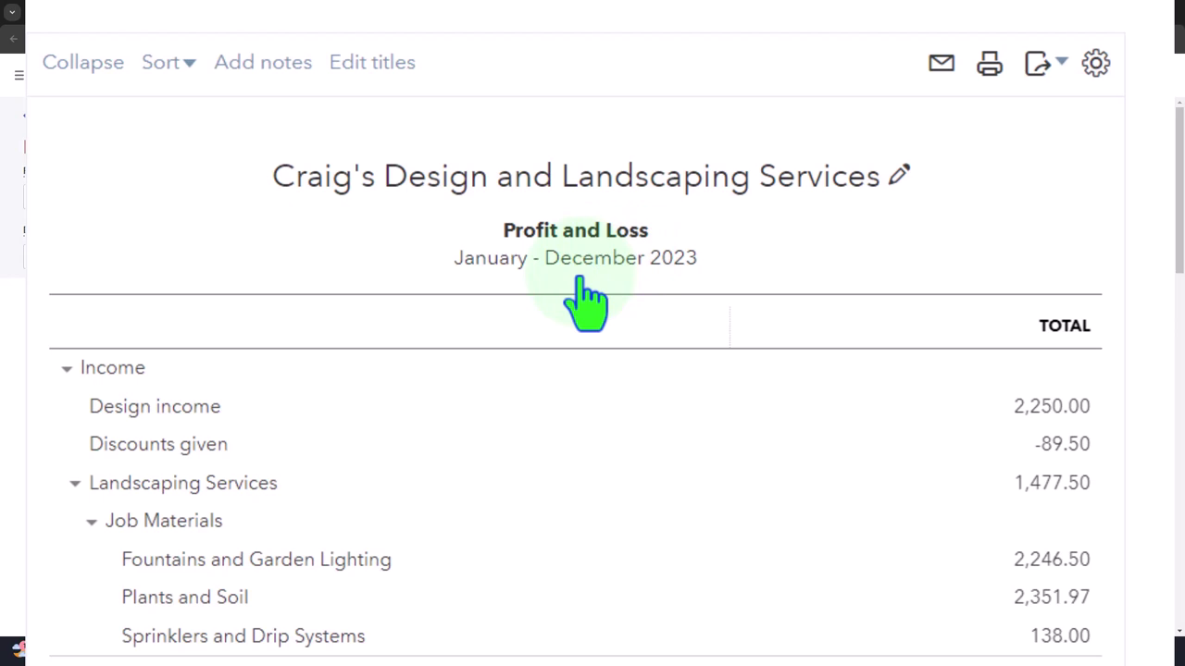
pyautogui.click(265, 198)
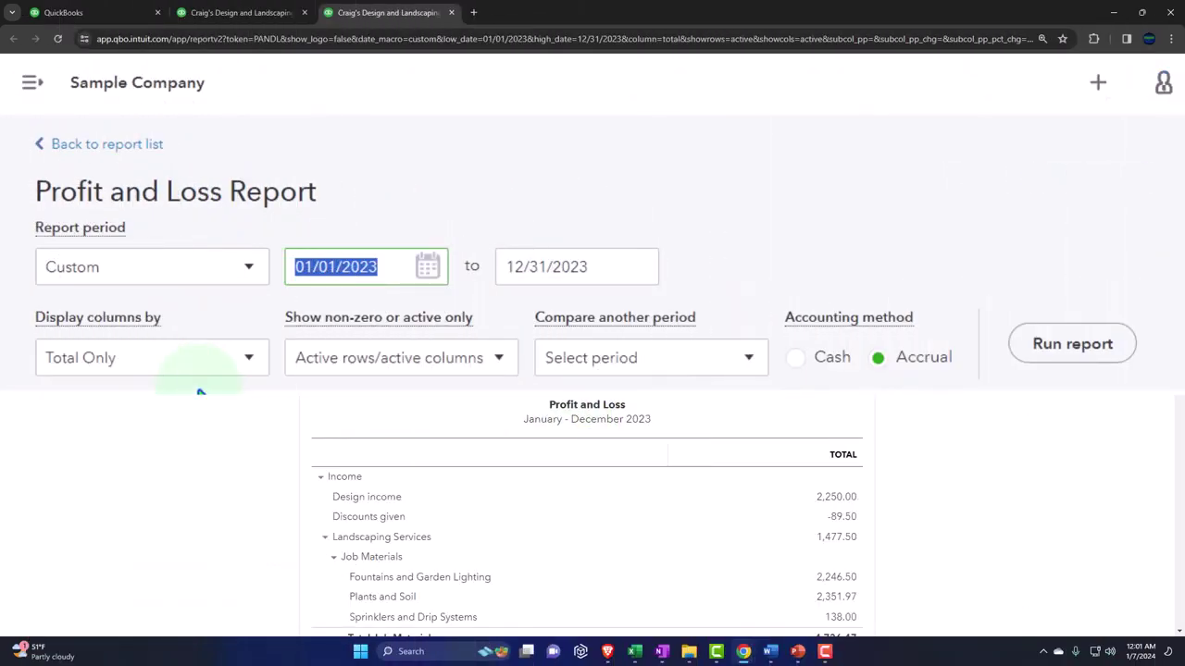
pyautogui.write('11')
pyautogui.press('BackSpace')
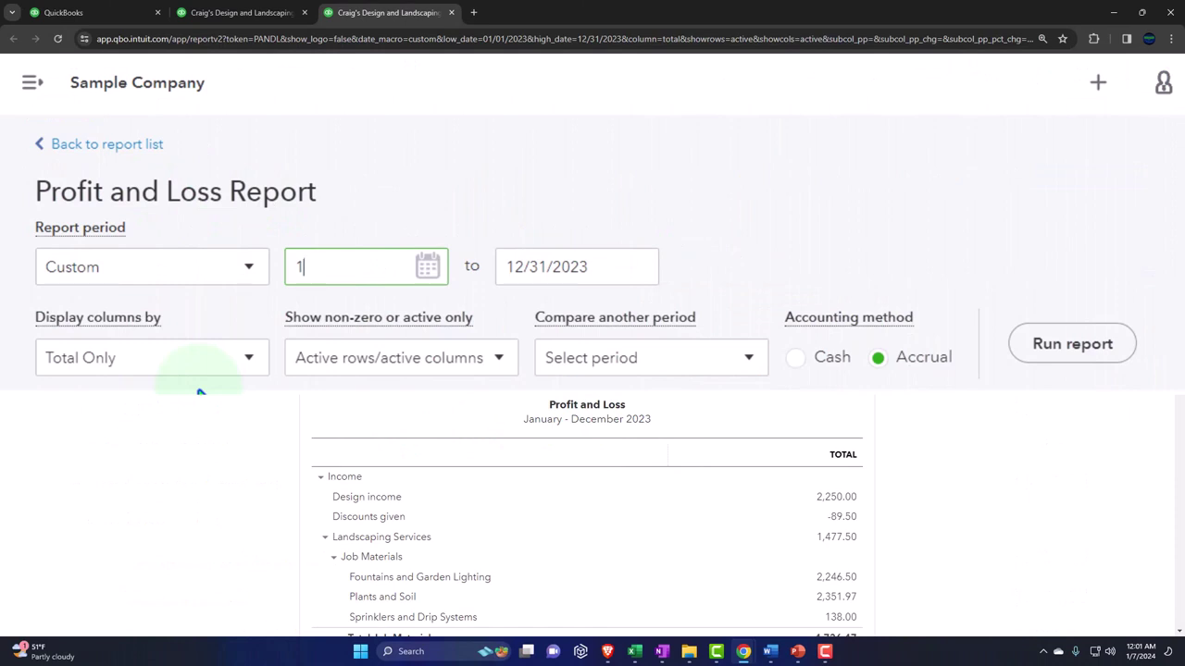
pyautogui.write('2/01/2023')
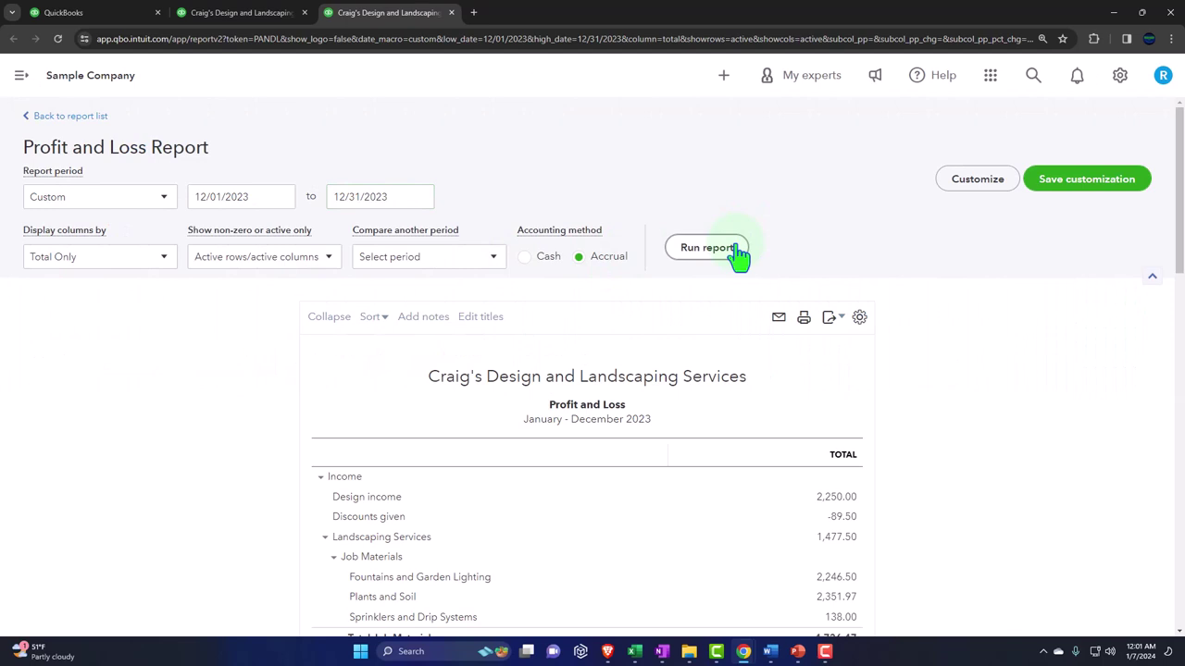
pyautogui.click(733, 248)
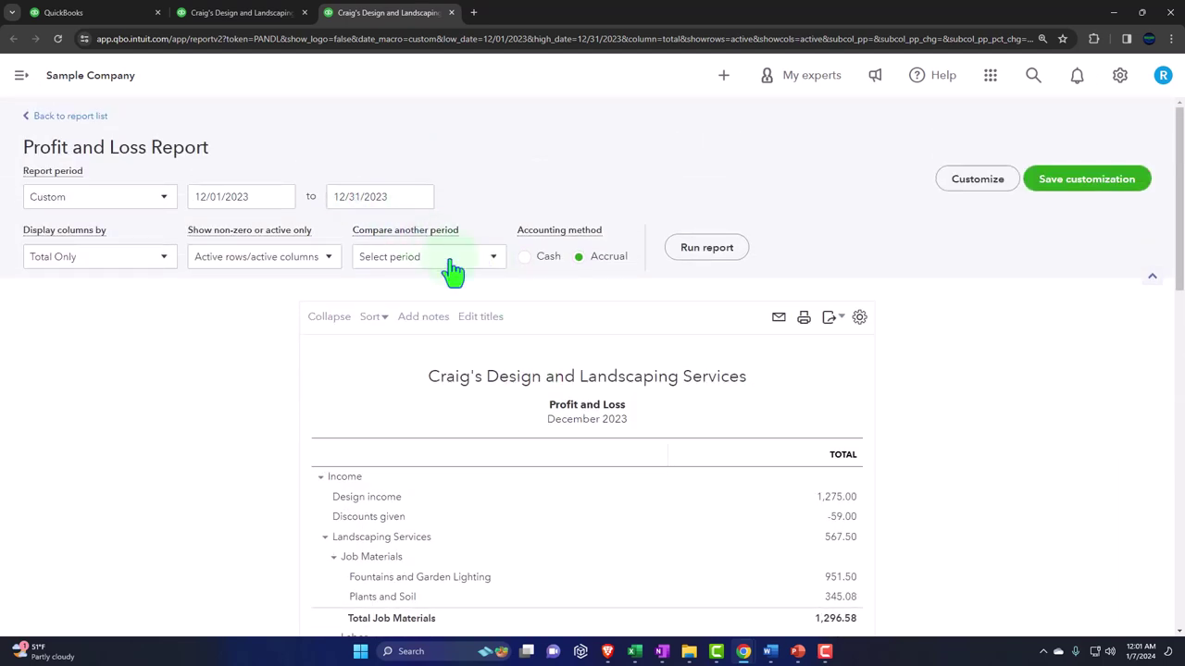
# - Add the previous period as a comparison column to the Profit and Loss report and rerun it
pyautogui.click(498, 263)
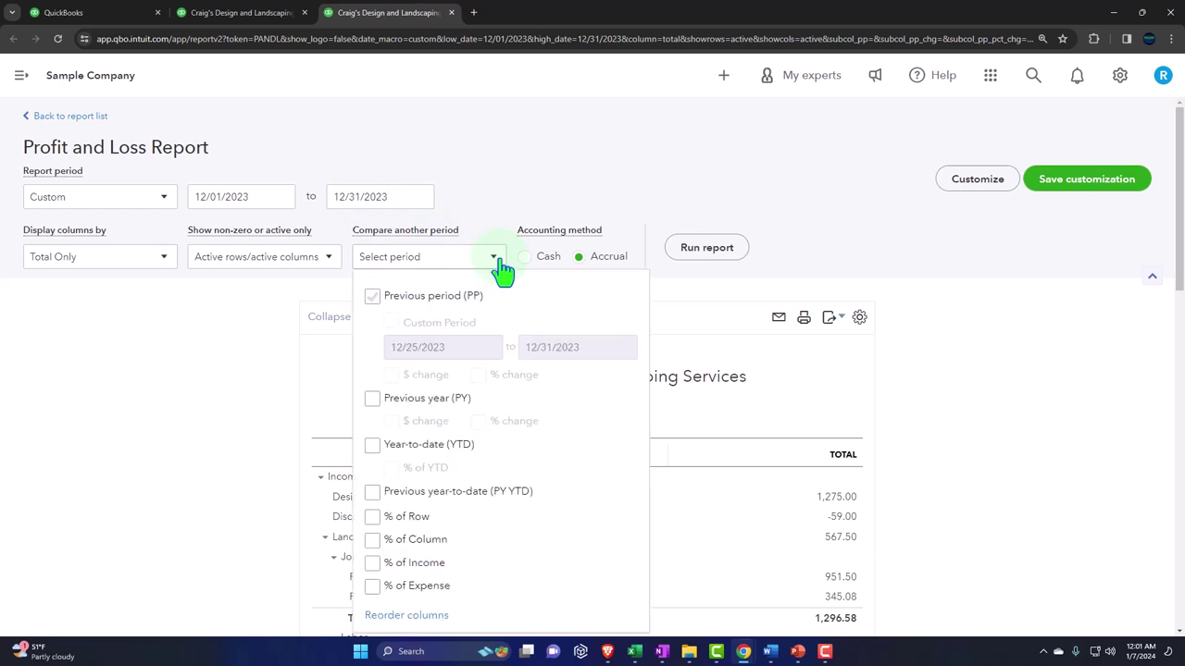
pyautogui.click(373, 298)
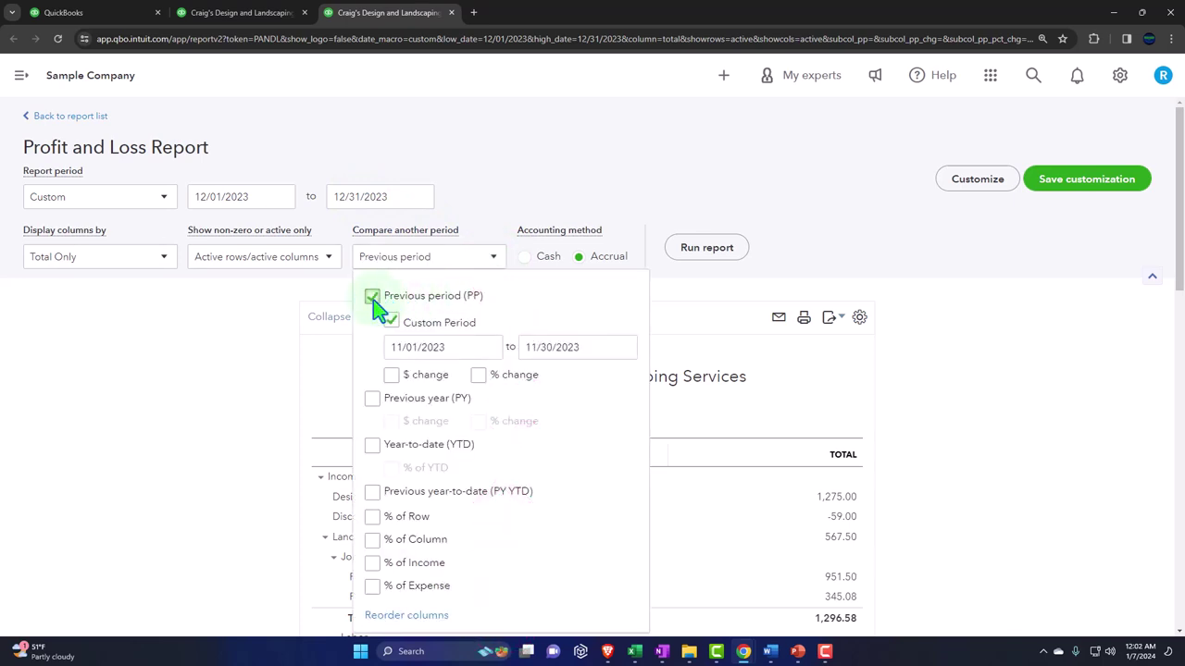
pyautogui.click(472, 359)
pyautogui.scroll(-2, 990, 328)
pyautogui.scroll(2, 836, 265)
pyautogui.click(714, 251)
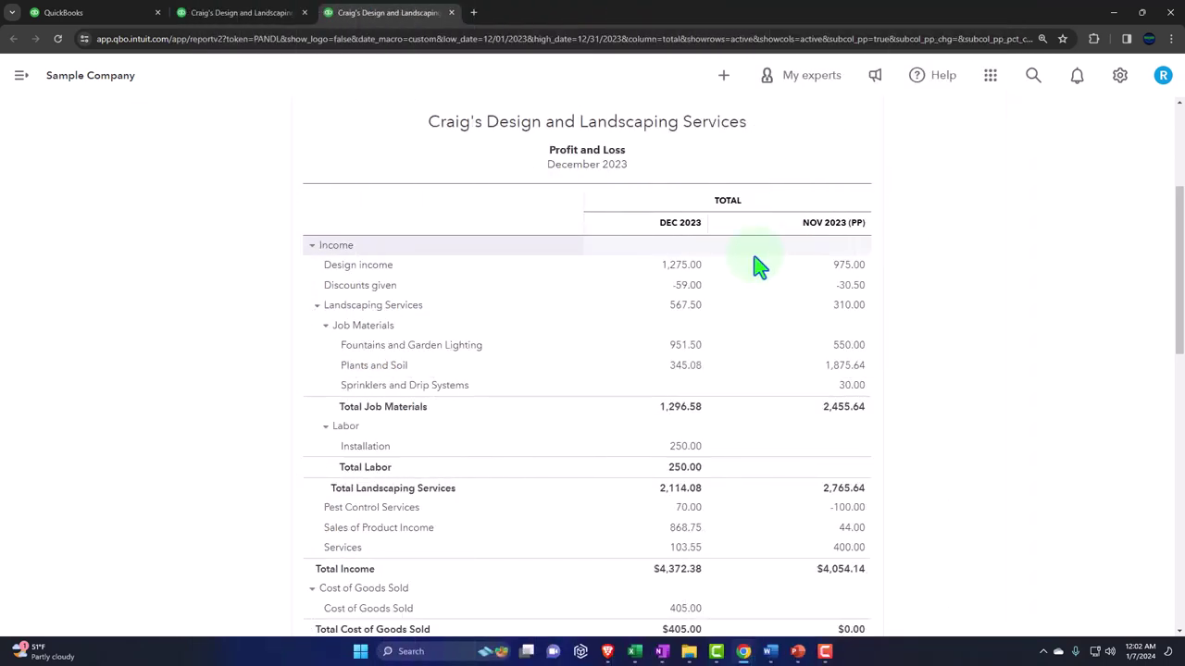
# - Add the $ change column to the previous period comparison and rerun the Profit and Loss report
pyautogui.scroll(2, 757, 266)
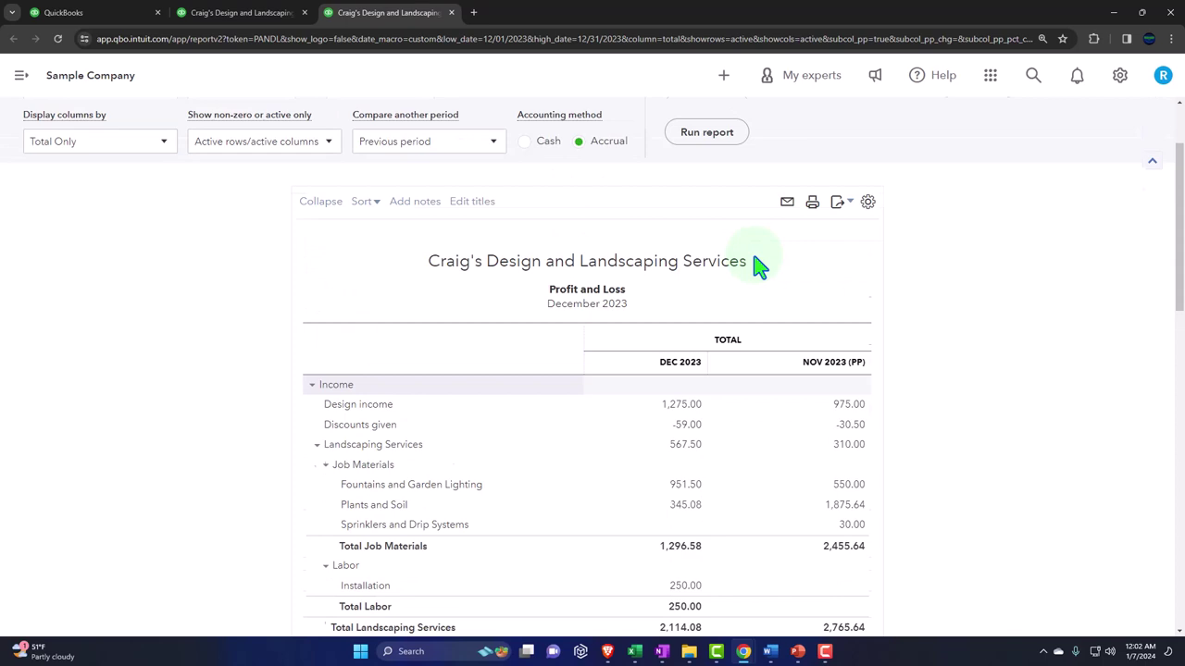
pyautogui.click(492, 192)
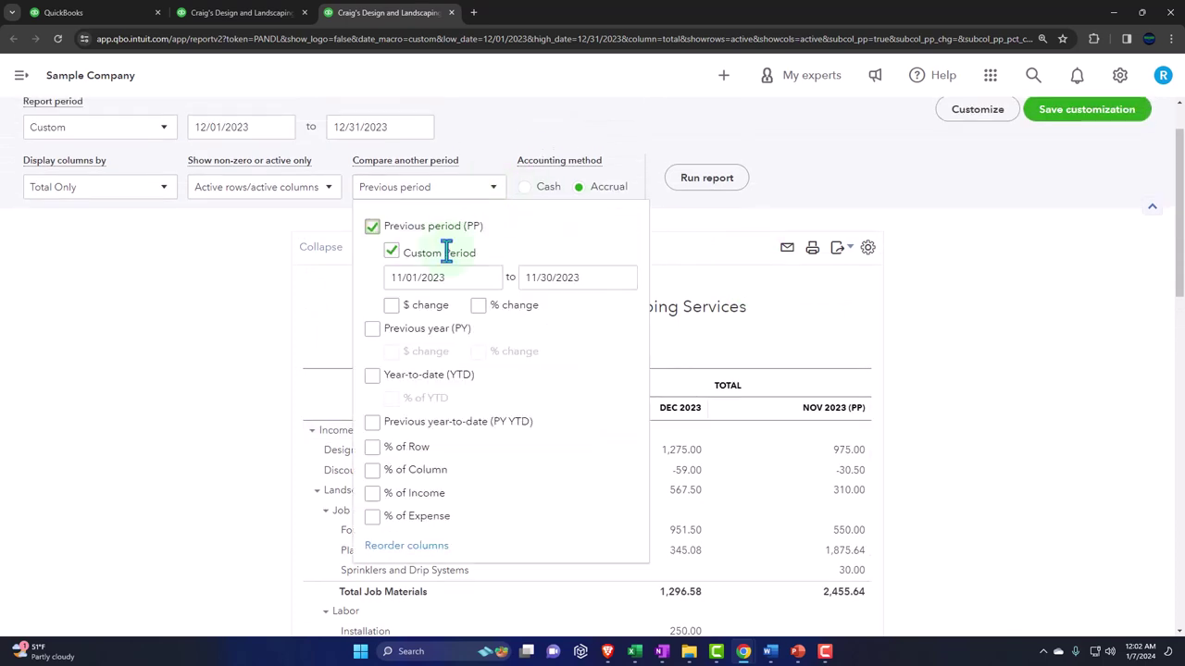
pyautogui.click(391, 305)
pyautogui.scroll(-3, 925, 250)
pyautogui.scroll(3, 759, 269)
pyautogui.click(713, 240)
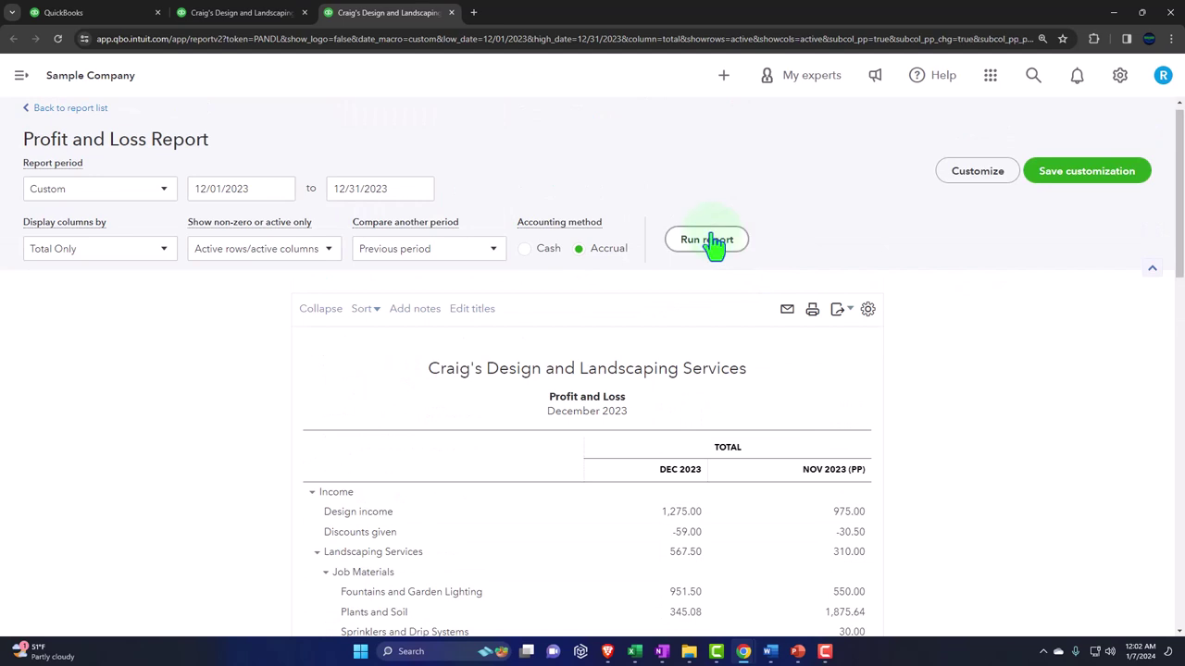
pyautogui.scroll(-2, 670, 296)
# - Switch to Calculator, keep it on top of other windows and move it beside the report's figures
pyautogui.click(436, 652)
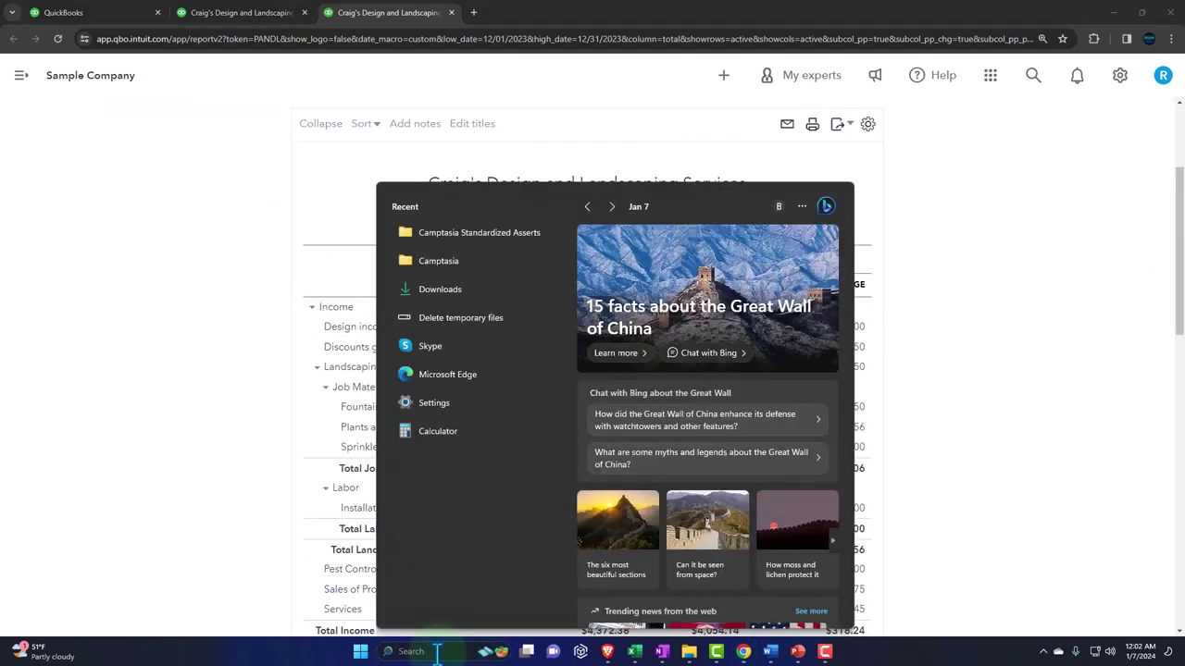
pyautogui.click(450, 439)
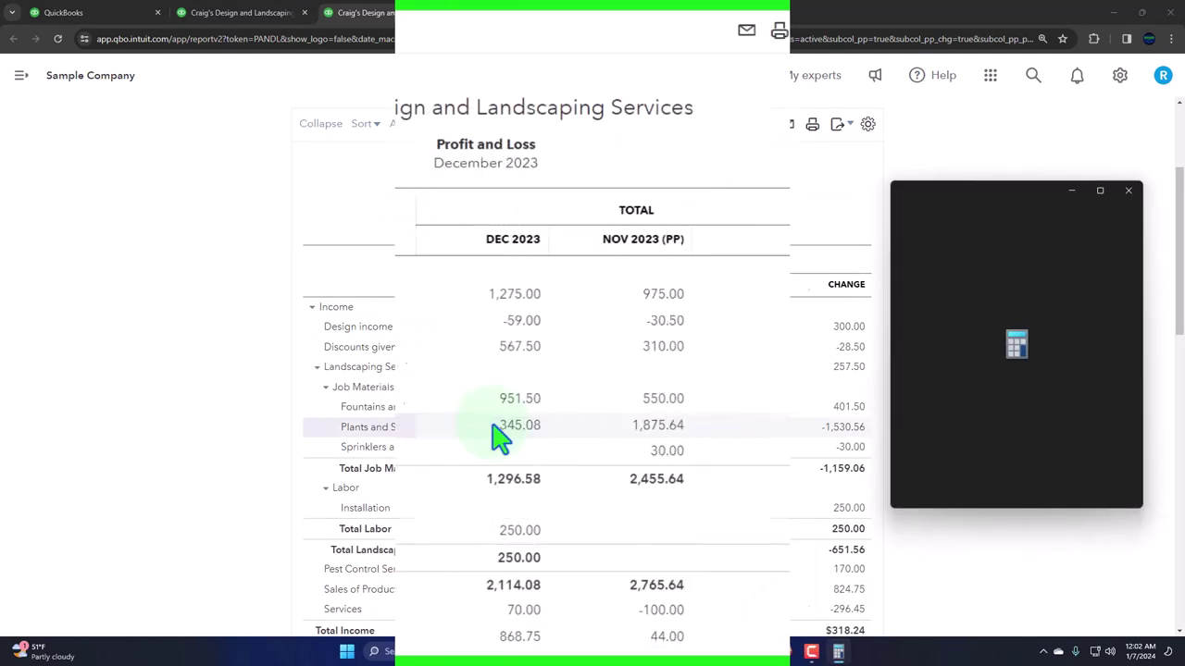
pyautogui.click(986, 215)
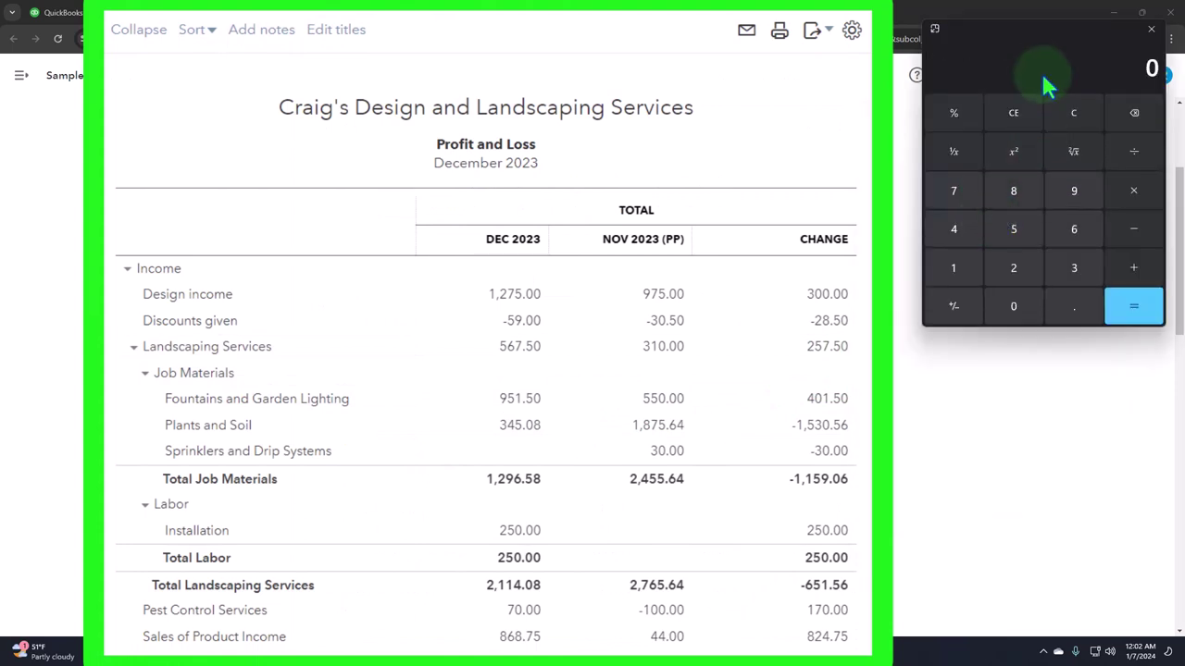
pyautogui.moveTo(1027, 37); pyautogui.dragTo(998, 277)
# - Check the Total Job Materials change by calculating 1296.58 minus 2455.64, close Calculator and return to the report settings
pyautogui.scroll(-3, 709, 299)
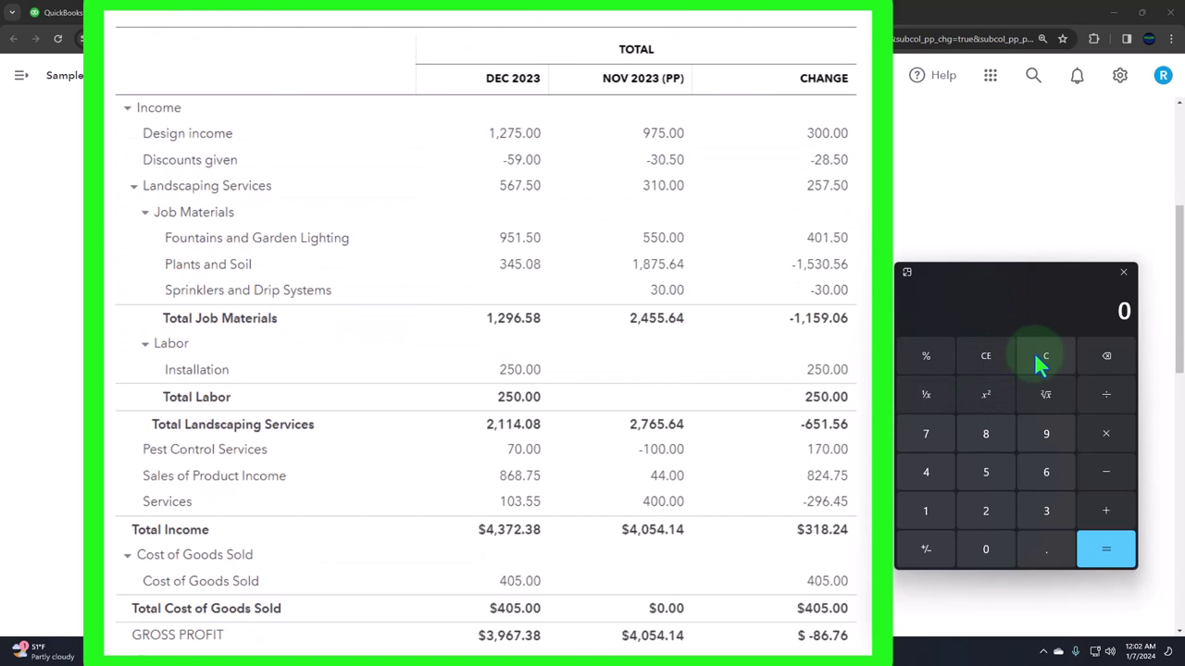
pyautogui.write('2455.64')
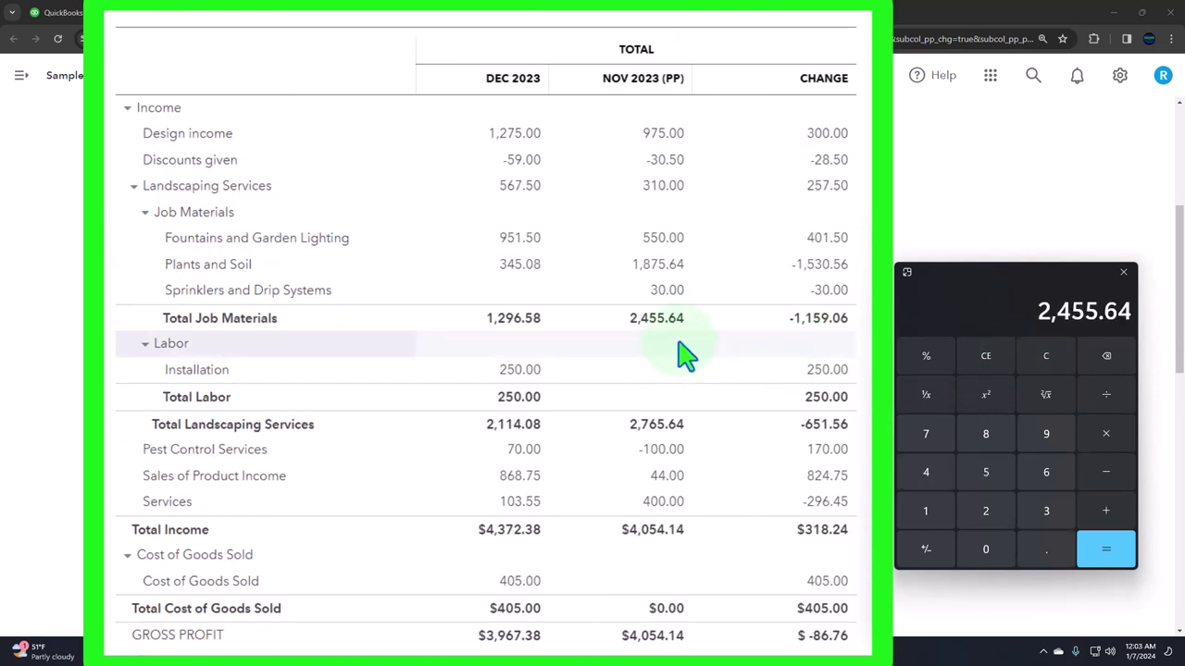
pyautogui.click(1033, 349)
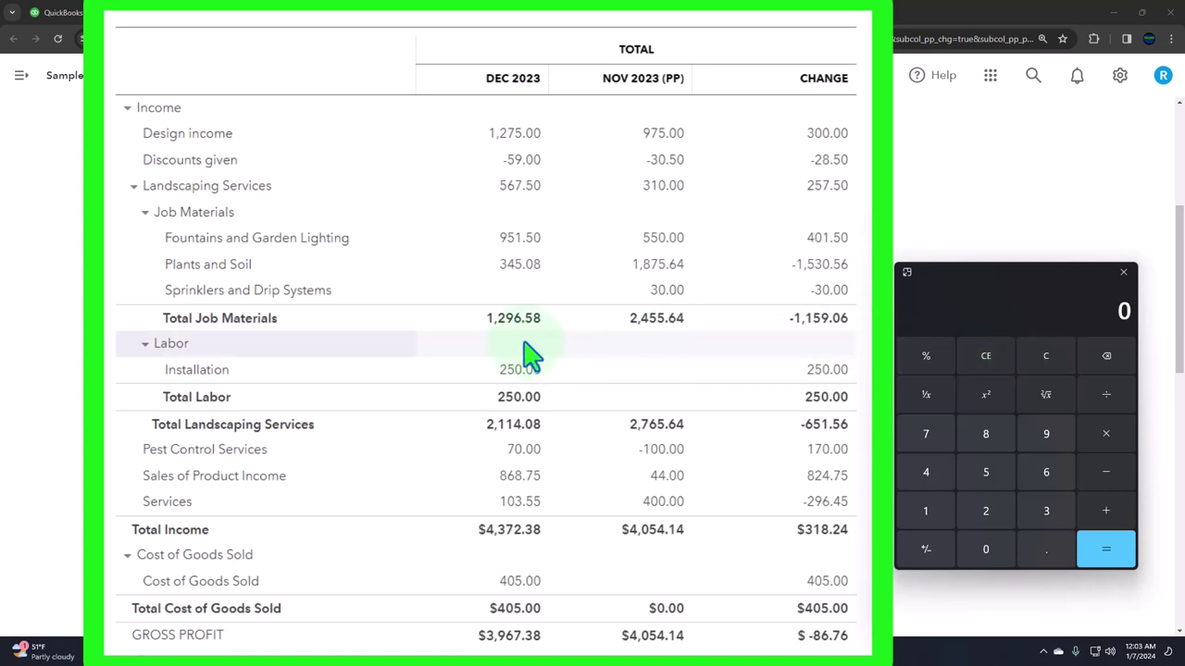
pyautogui.write('1296.58')
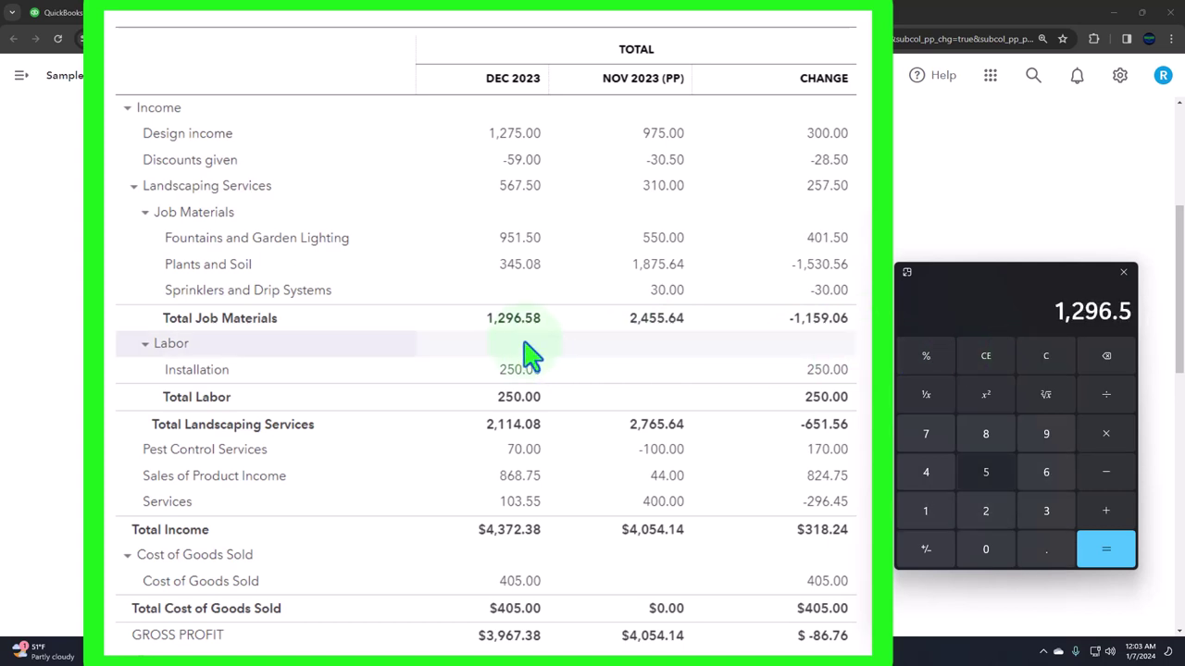
pyautogui.write('2455.64')
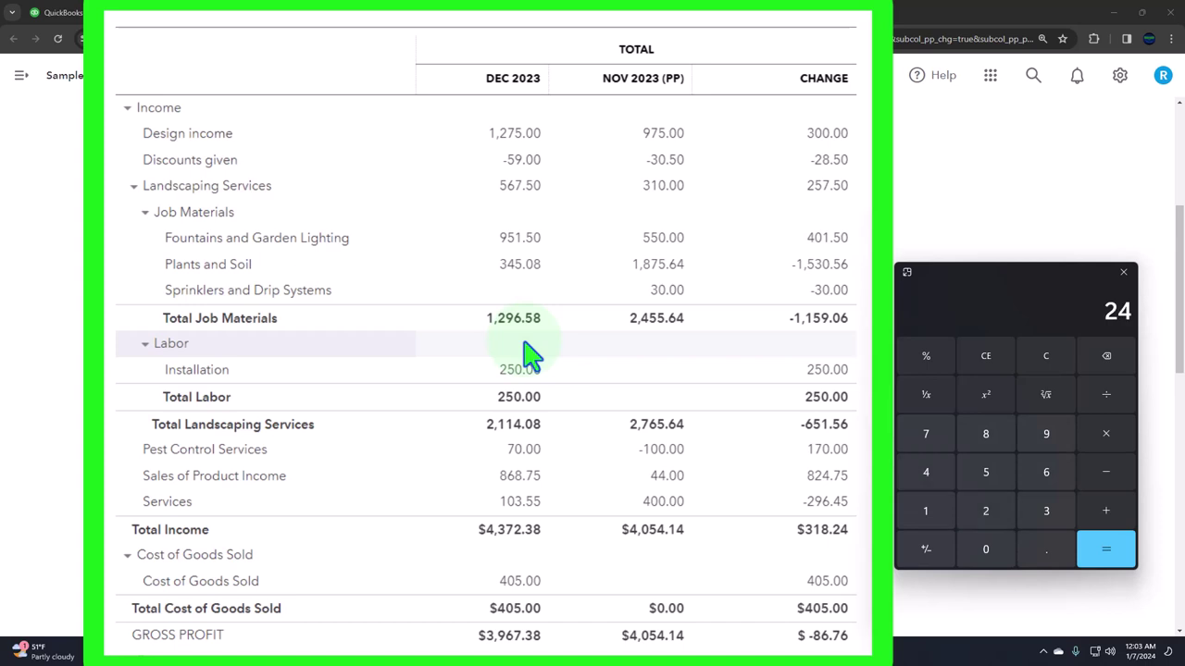
pyautogui.press('Return')
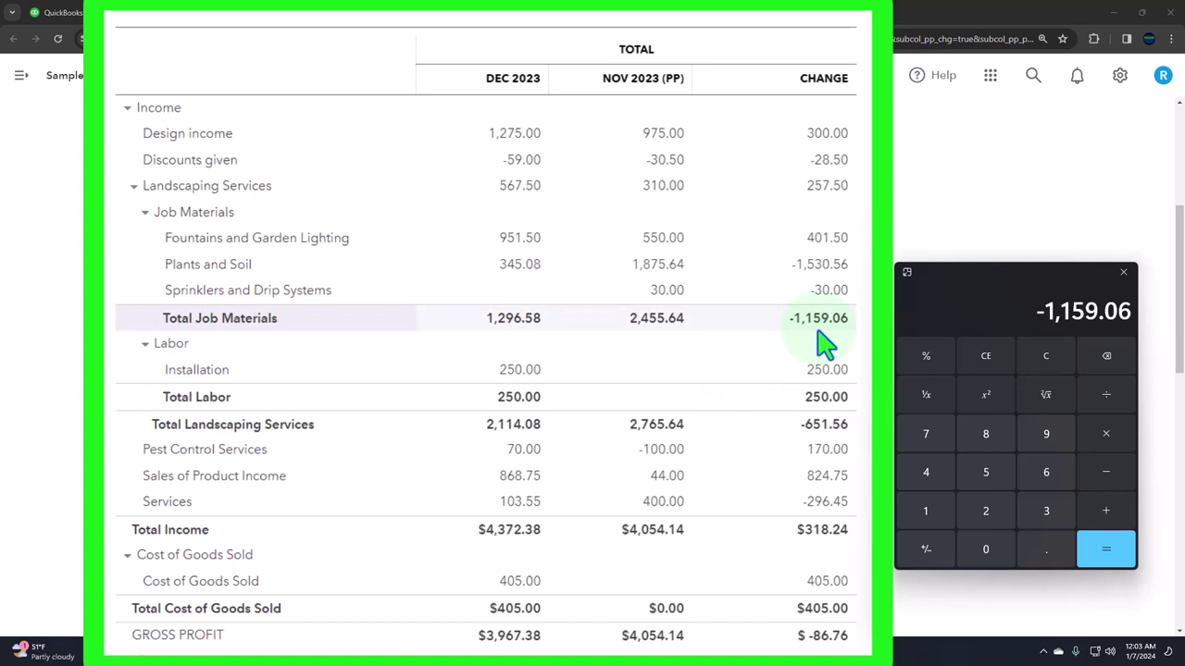
pyautogui.hotkey('alt', 'F4')
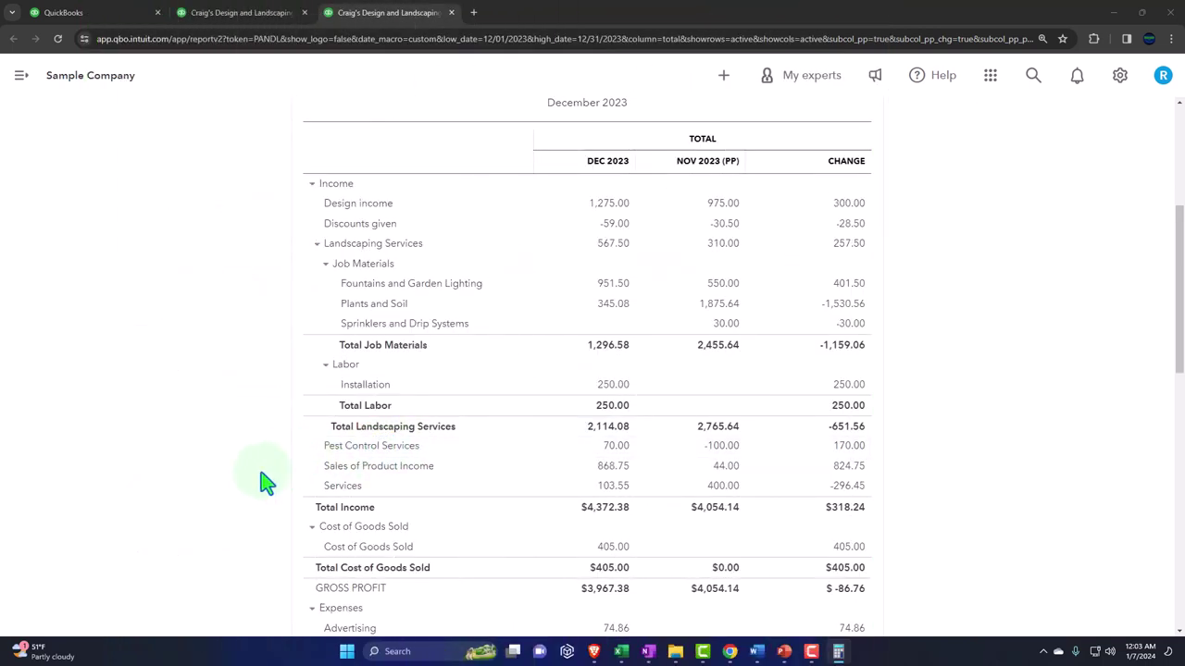
pyautogui.scroll(4, 264, 481)
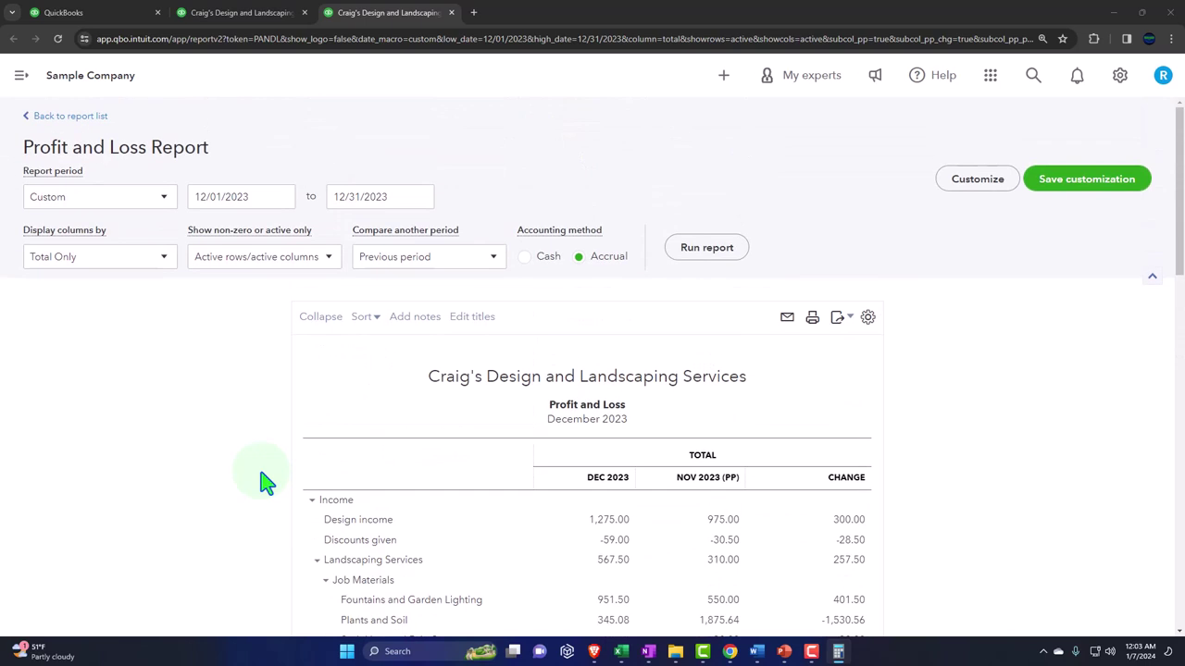
# - Add the % change column to the previous period comparison and rerun the Profit and Loss report
pyautogui.click(487, 273)
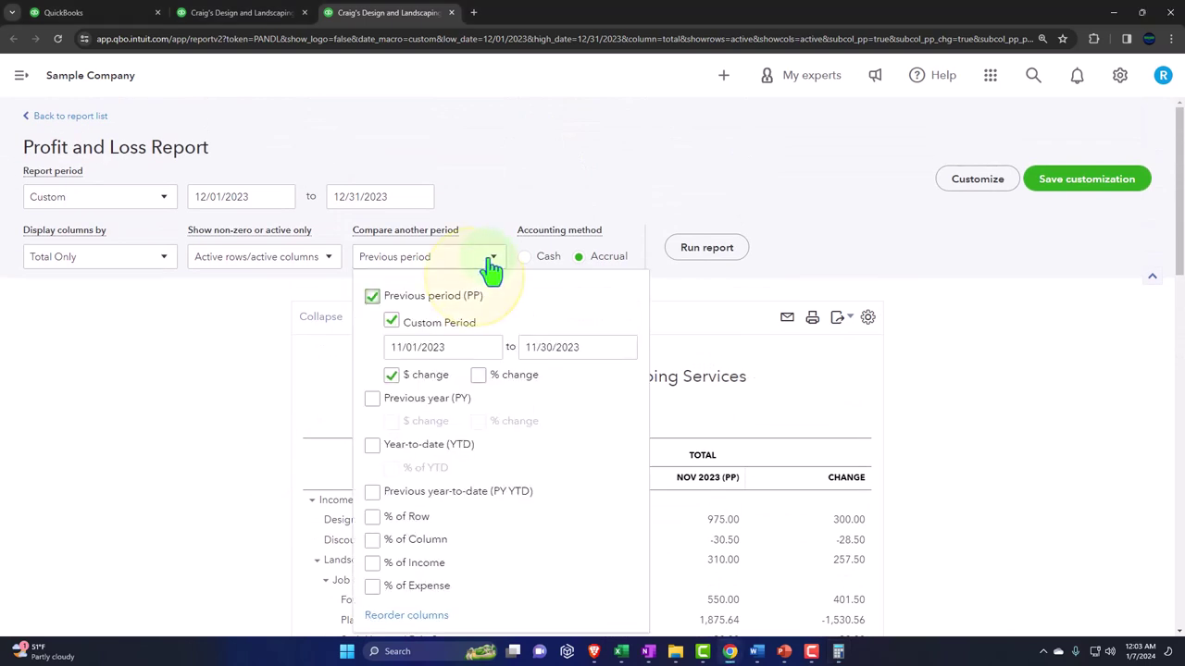
pyautogui.click(479, 376)
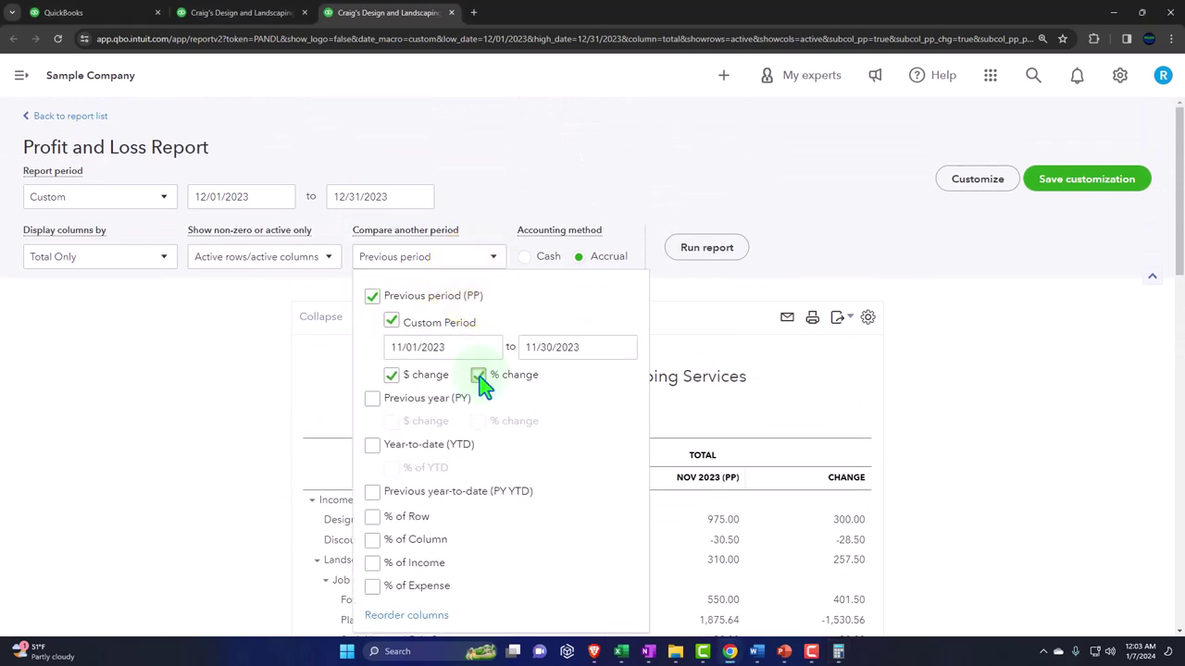
pyautogui.scroll(-3, 926, 362)
pyautogui.scroll(3, 833, 333)
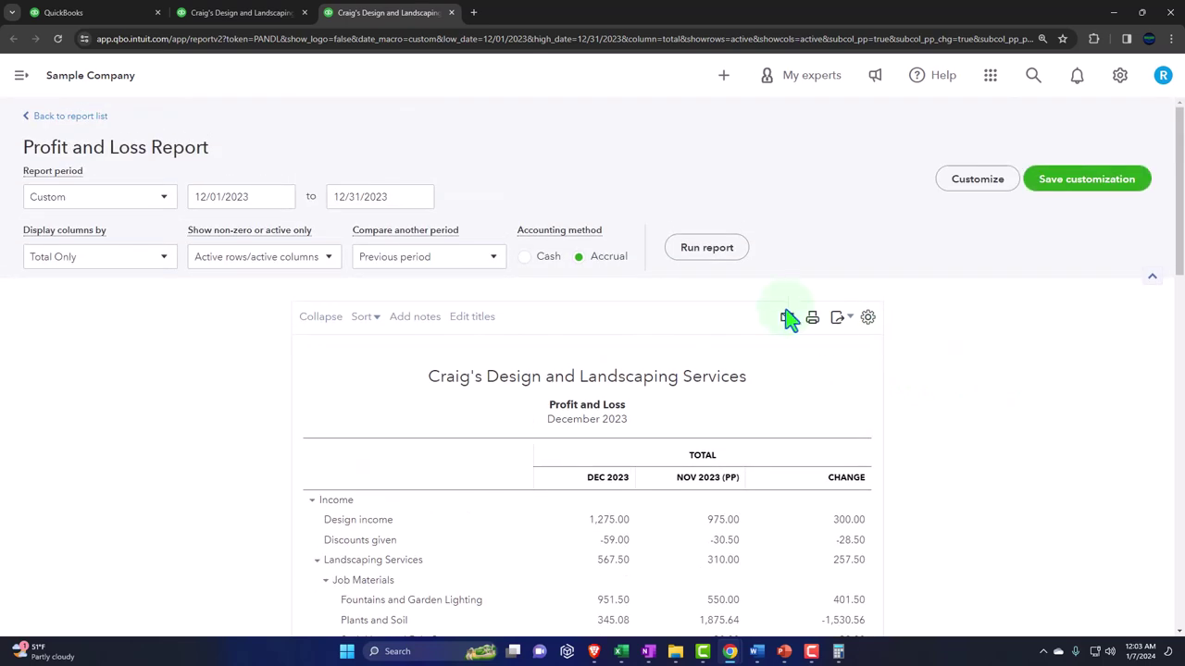
pyautogui.click(706, 248)
# - Switch to Calculator and check the Total Job Materials % change by subtracting 2455.64 from 1269.58 and dividing by 2455.64
pyautogui.scroll(-4, 707, 264)
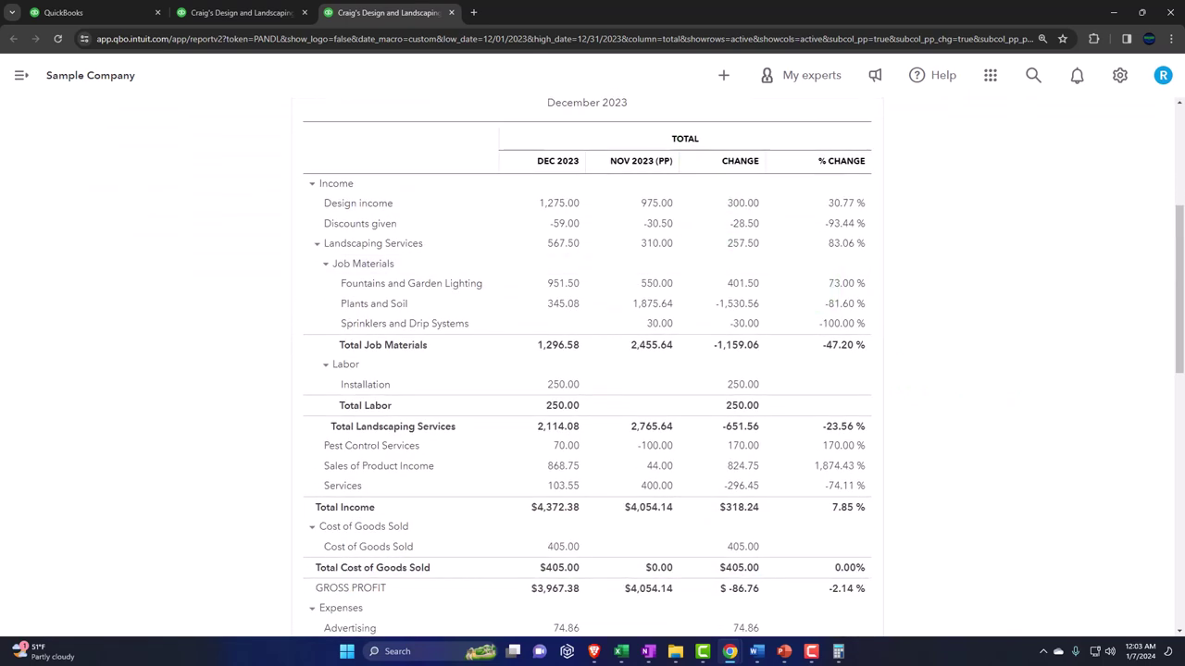
pyautogui.click(837, 651)
pyautogui.click(1051, 325)
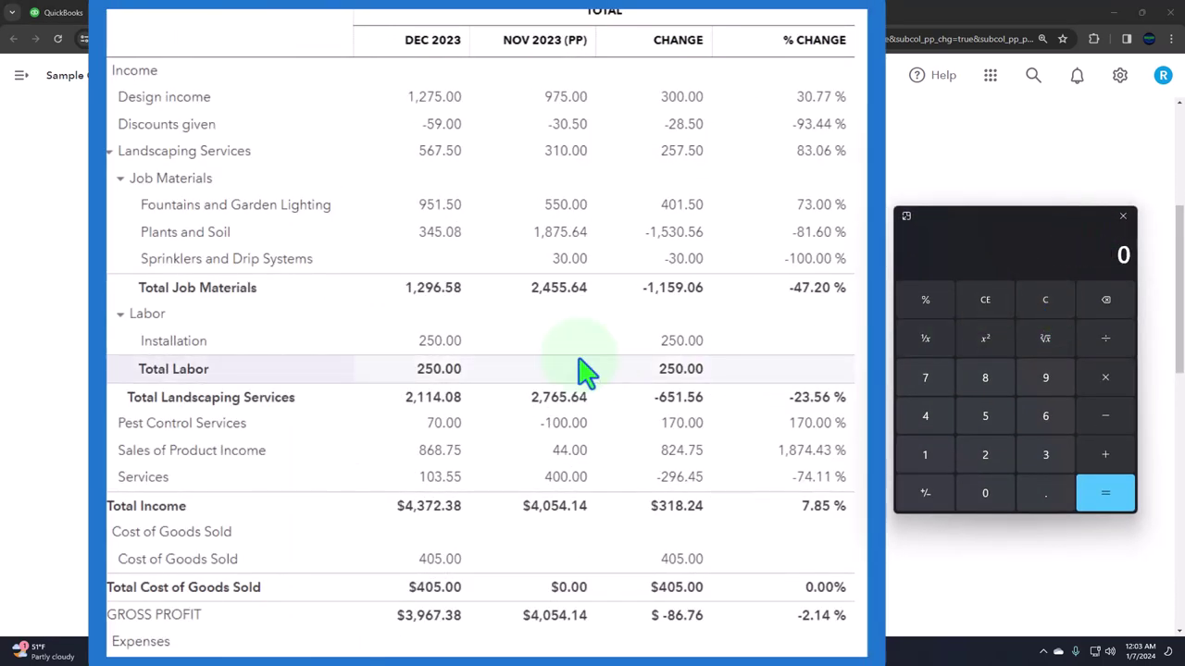
pyautogui.write('1269.58')
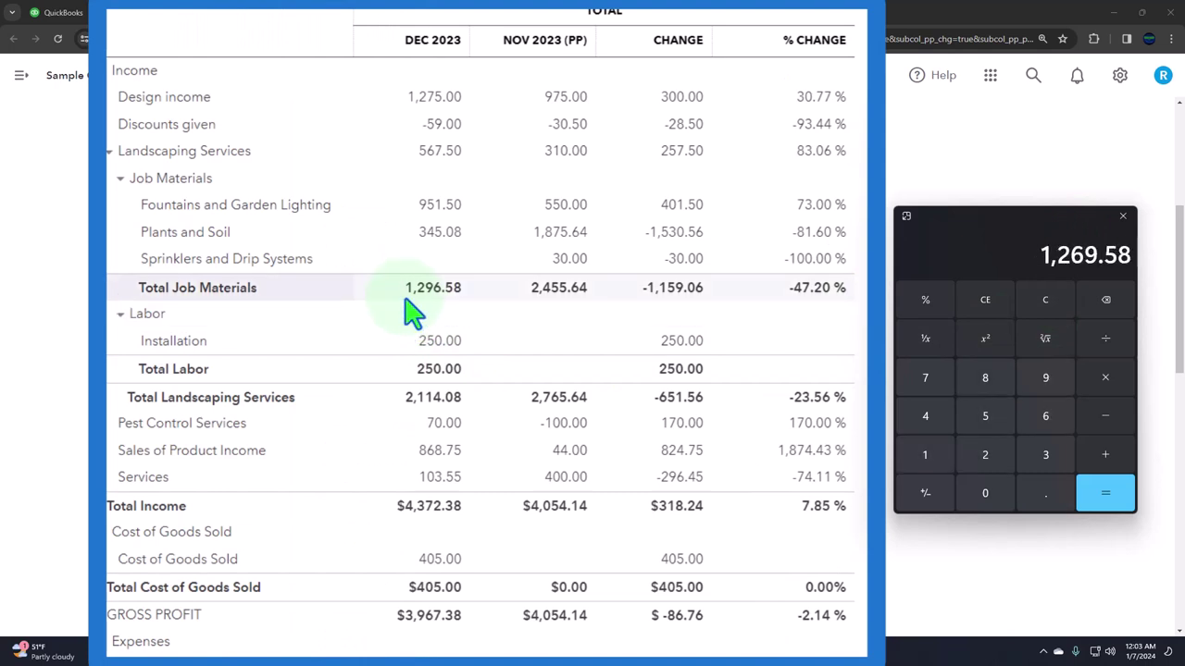
pyautogui.press('Escape')
pyautogui.write('2455.64')
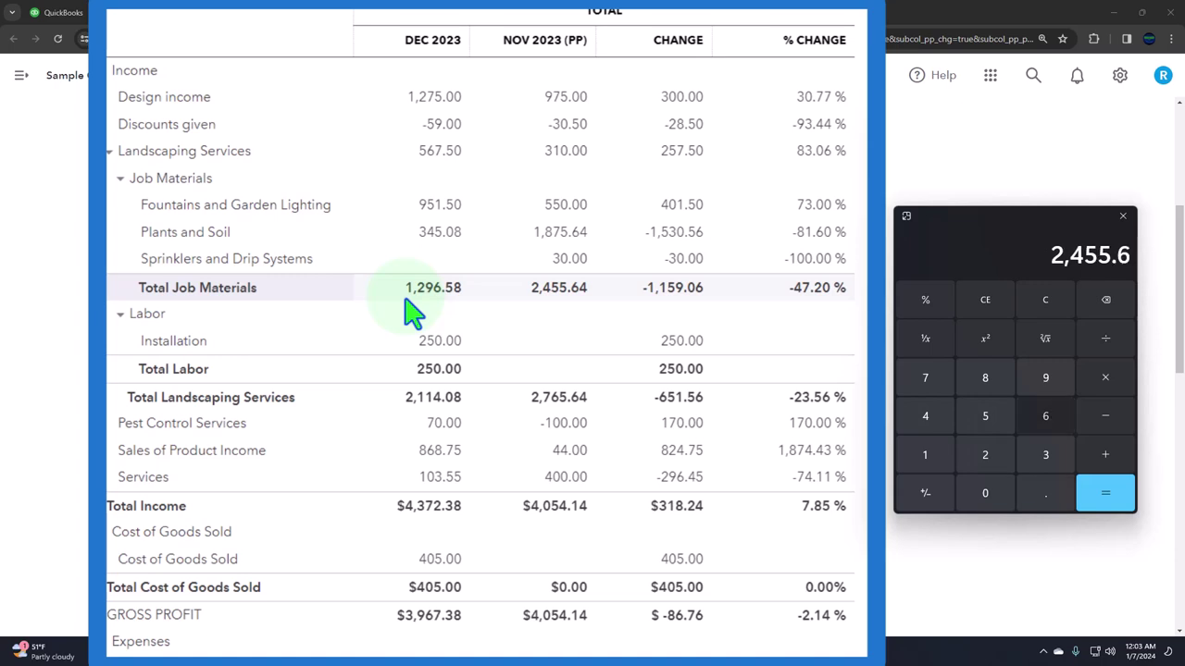
pyautogui.press('Return')
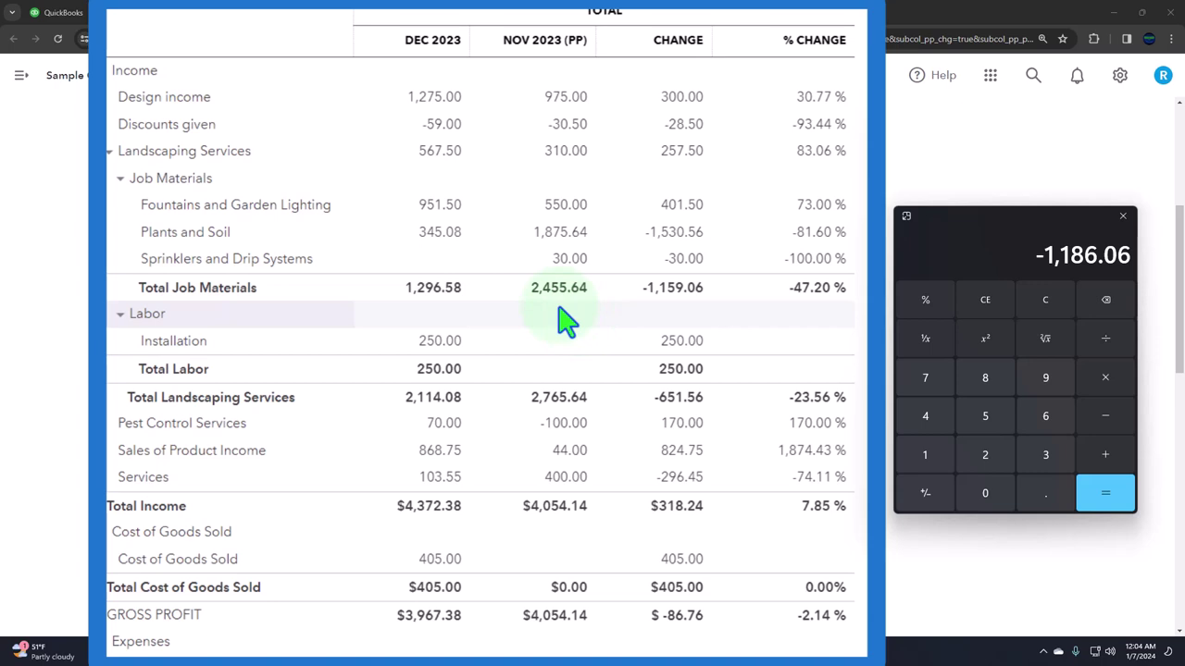
pyautogui.write('2455.64')
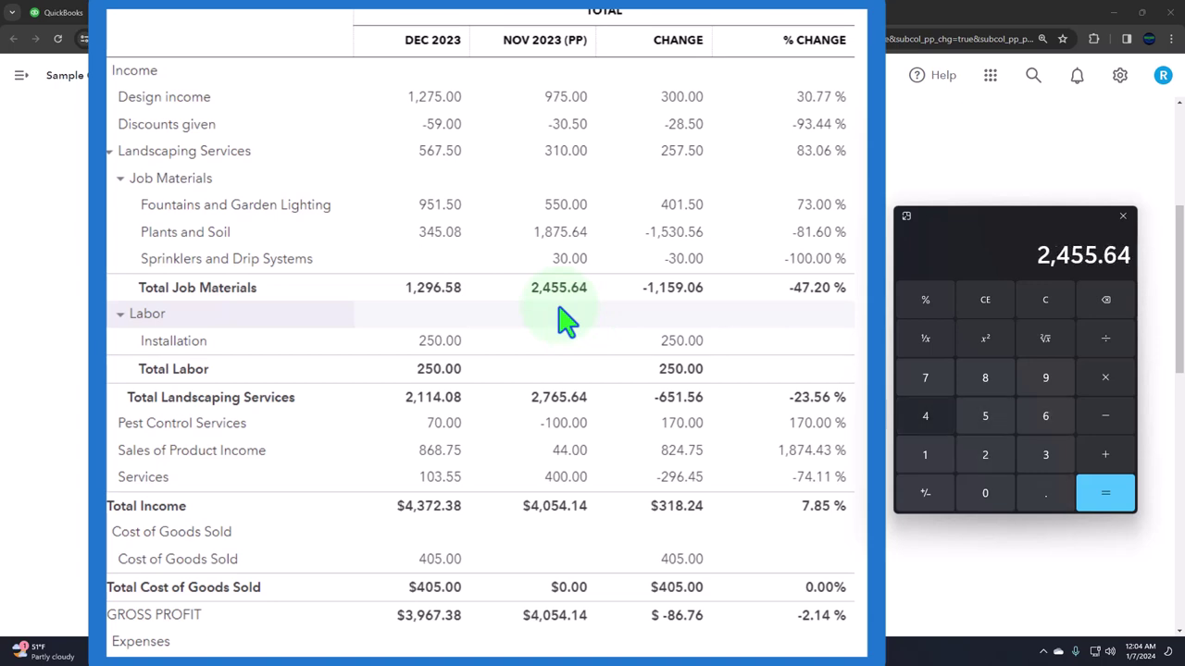
pyautogui.press('Return')
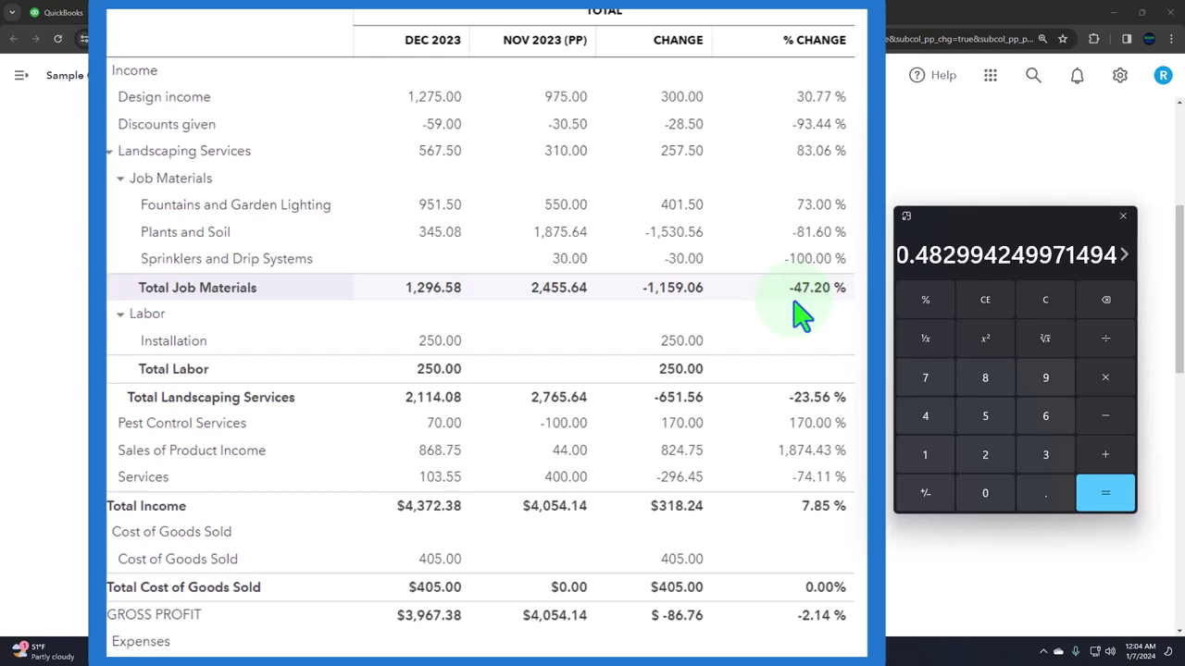
# - Check the Total Automobile % change in Calculator by subtracting 127.01 from 247.81 and dividing by 127.01
pyautogui.scroll(-3, 801, 315)
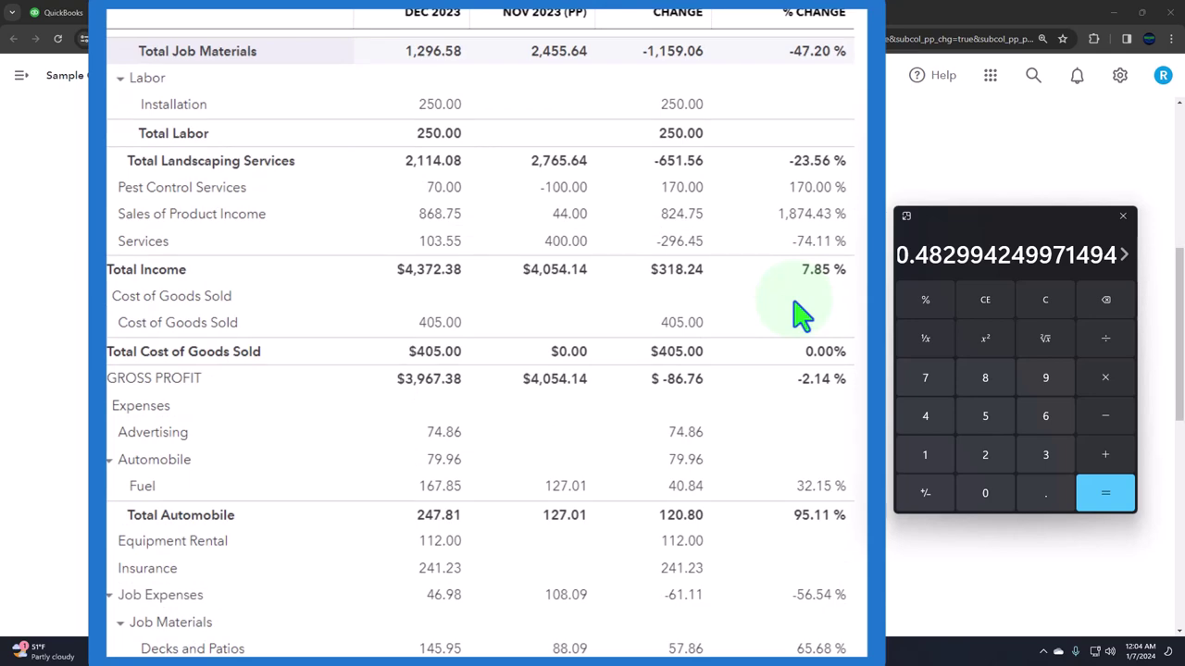
pyautogui.scroll(-3, 801, 314)
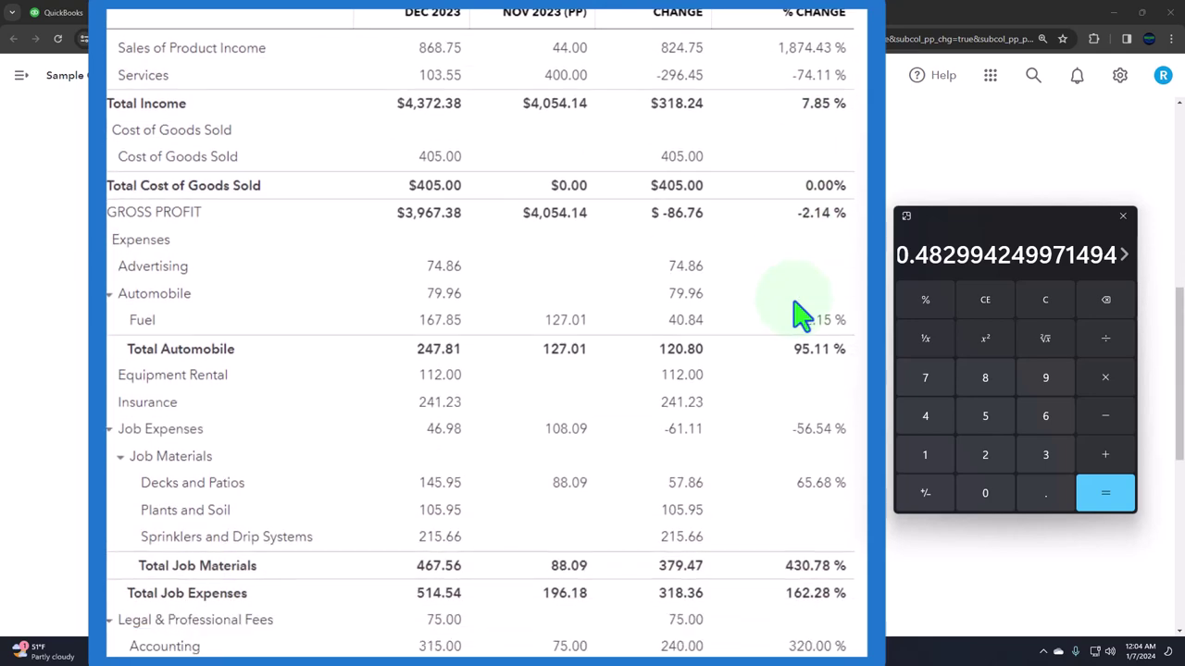
pyautogui.scroll(-2, 801, 315)
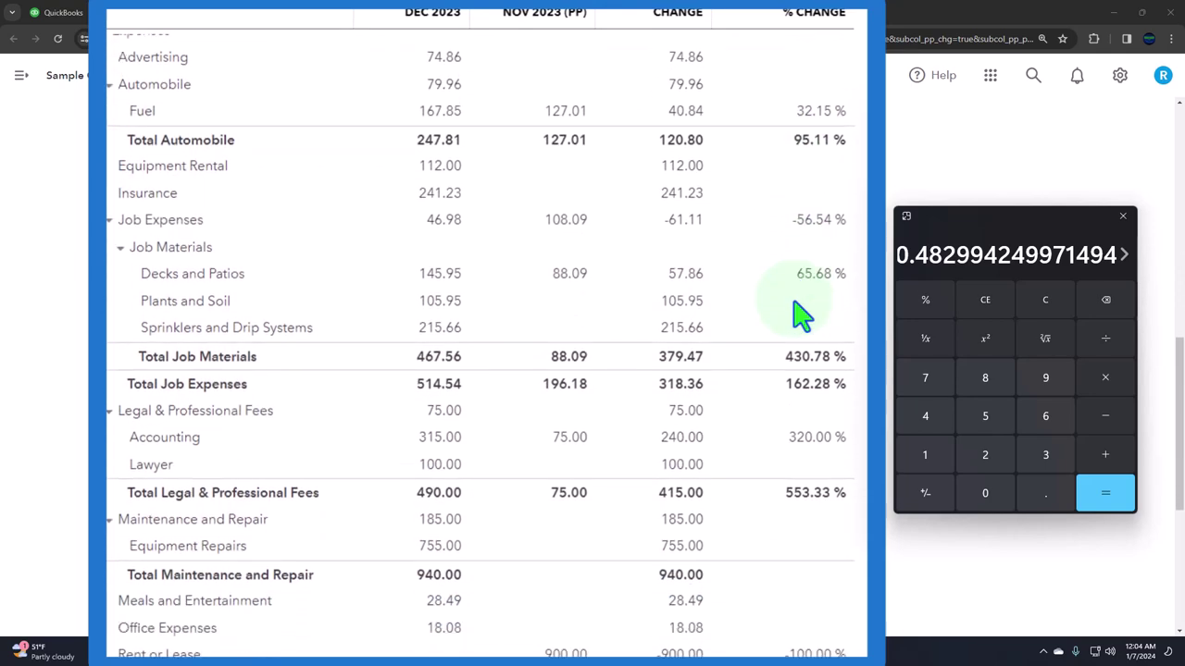
pyautogui.scroll(1, 801, 315)
pyautogui.click(1042, 299)
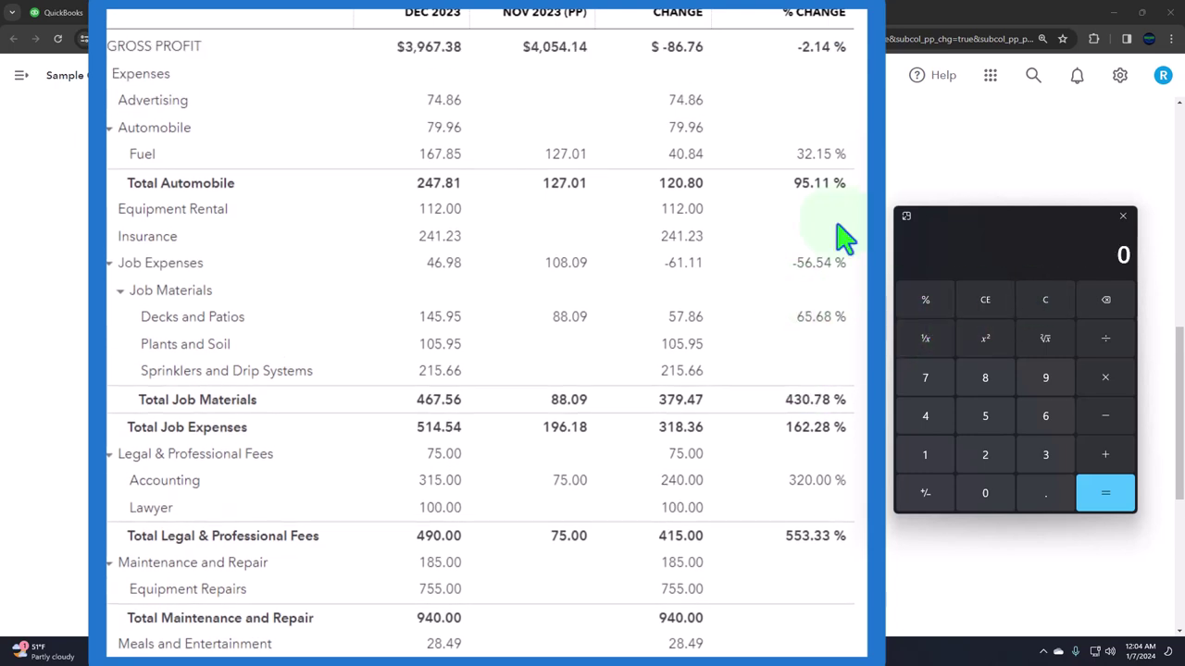
pyautogui.write('247')
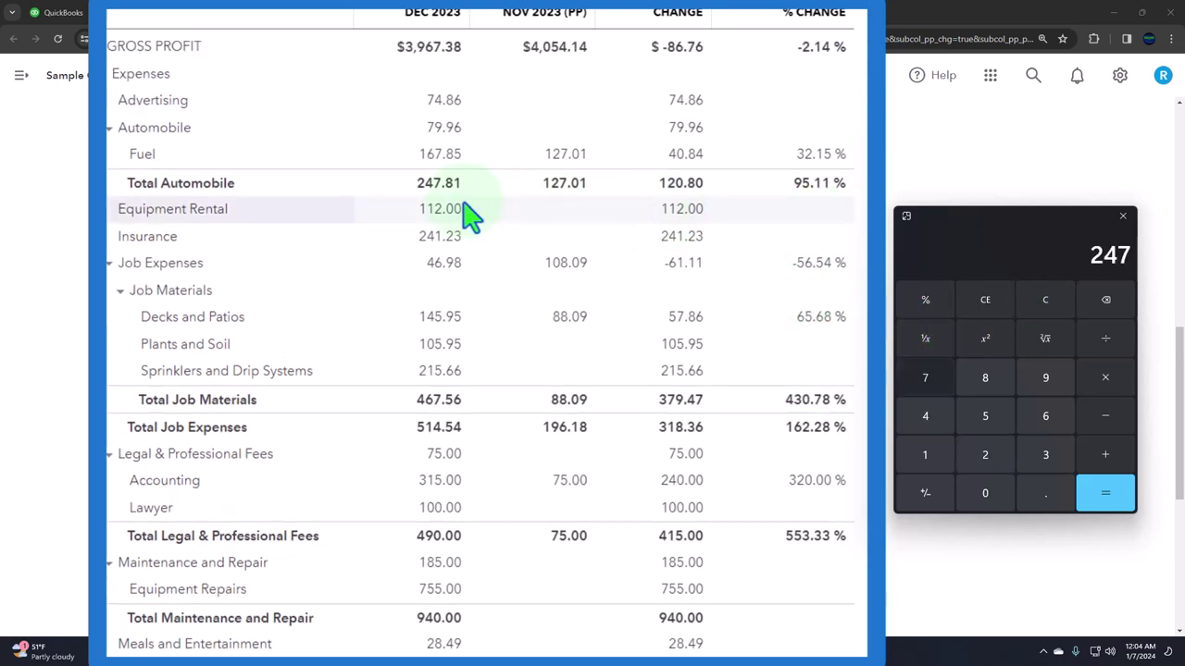
pyautogui.write('.81+12')
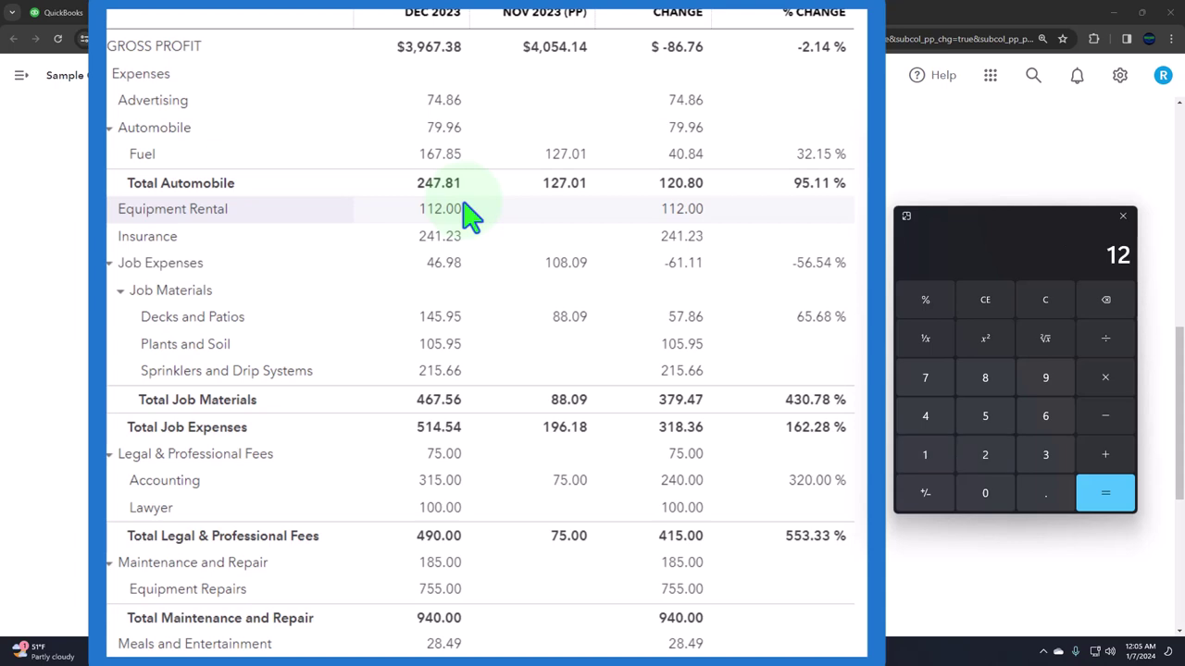
pyautogui.write('7.01')
pyautogui.press('Return')
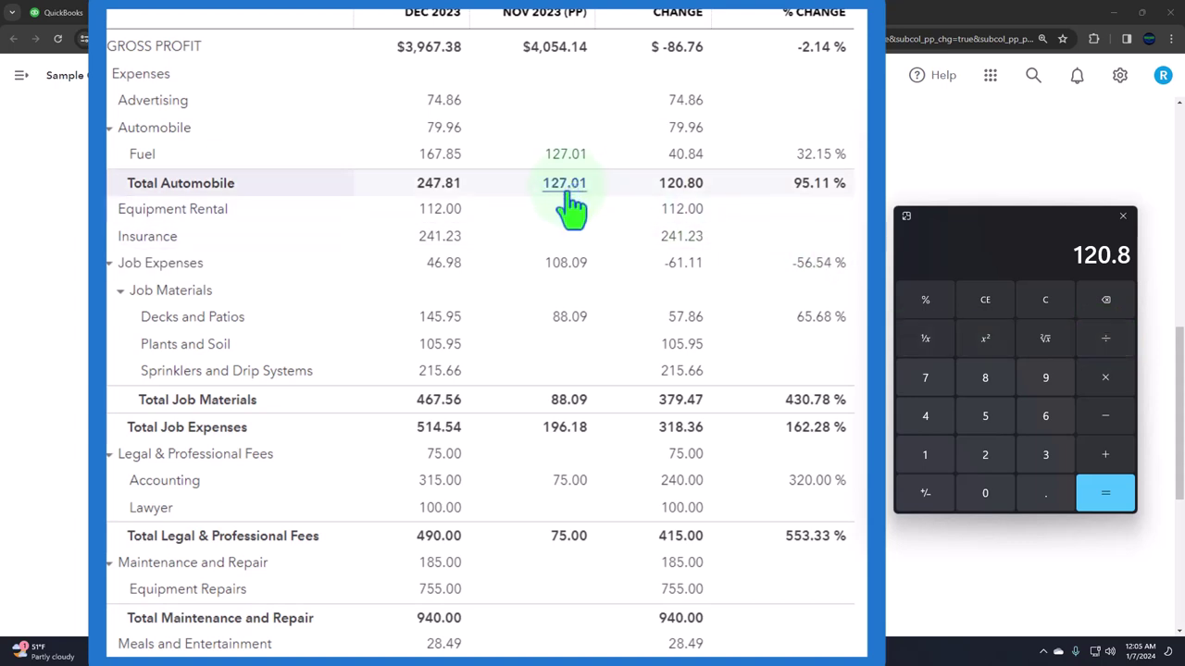
pyautogui.write('/127.01')
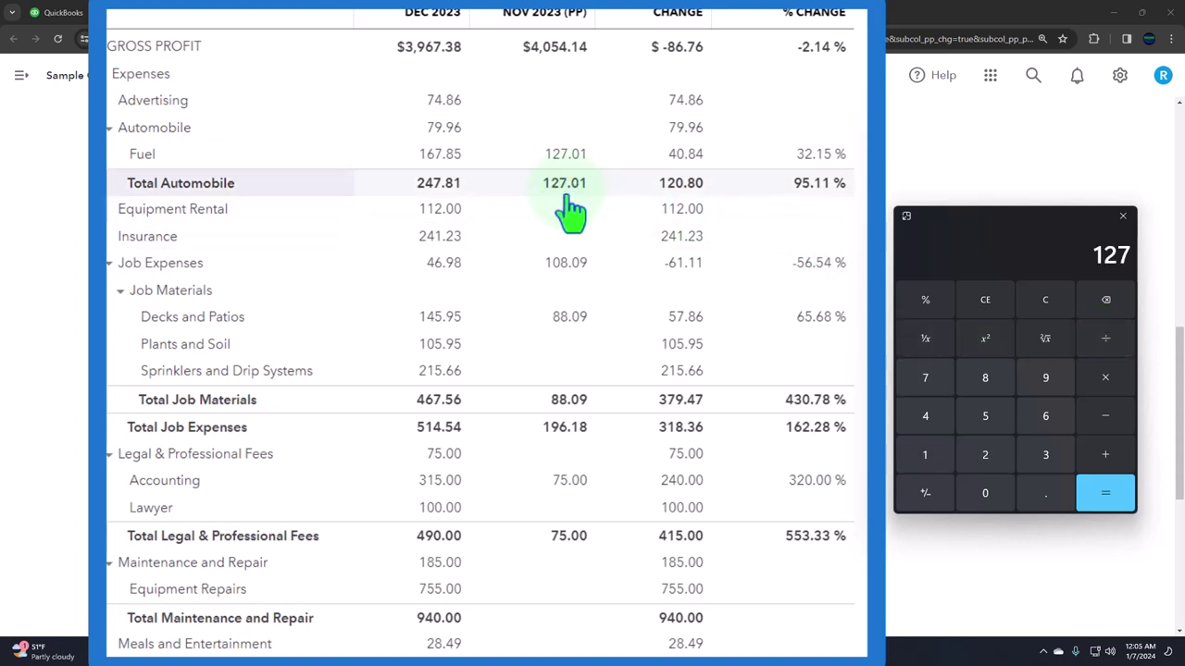
pyautogui.press('Return')
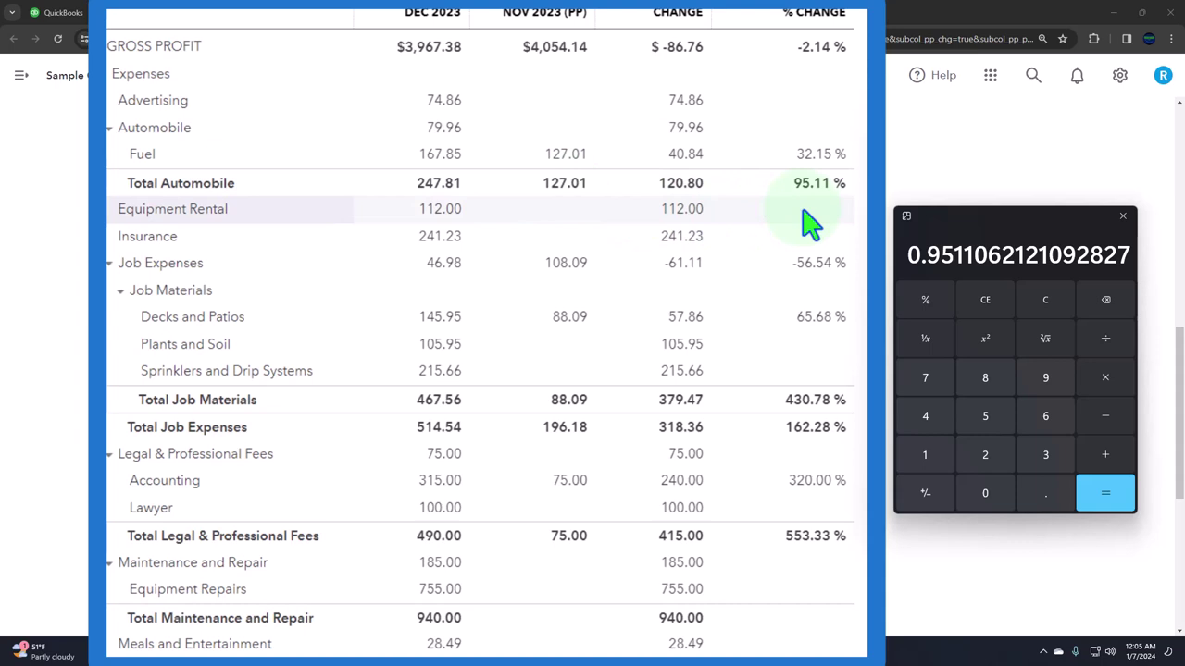
# - Customize the Profit and Loss report's number format to show negatives as (100) in red and amounts without cents
pyautogui.scroll(-5, 810, 222)
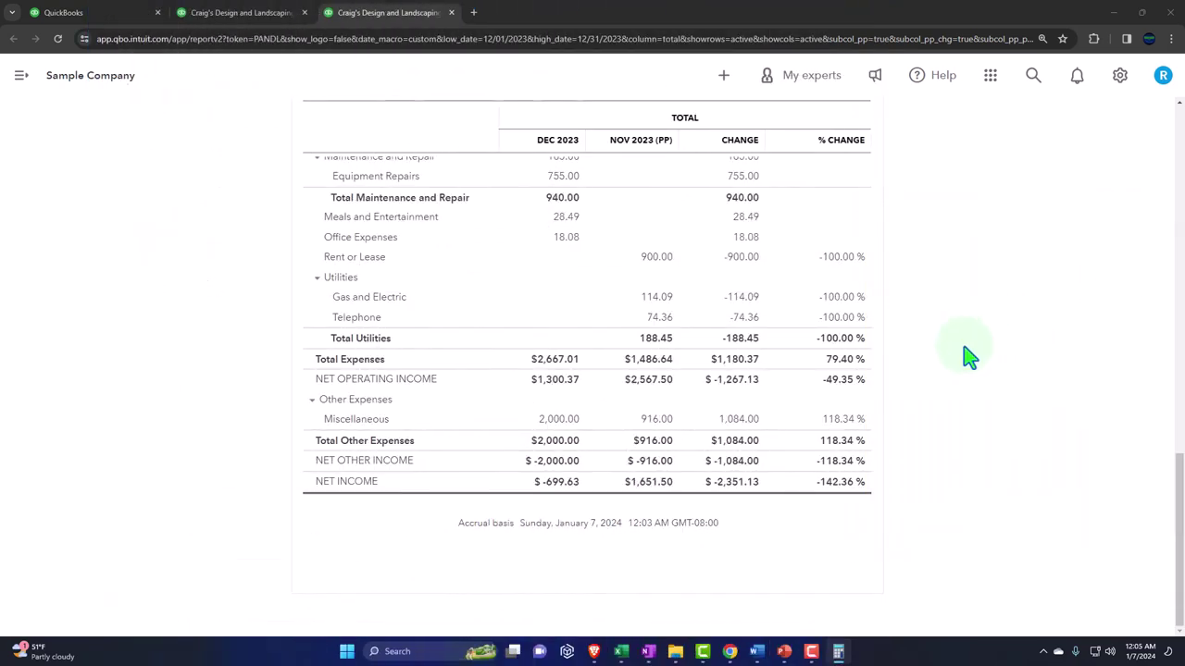
pyautogui.scroll(15, 888, 410)
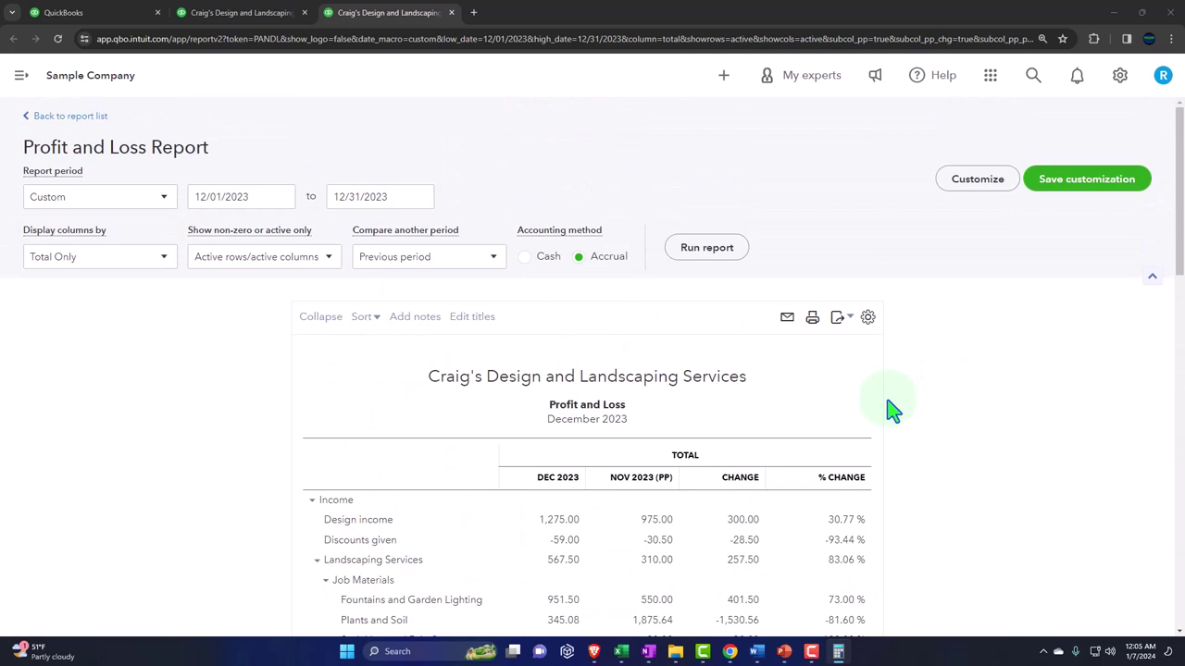
pyautogui.click(963, 180)
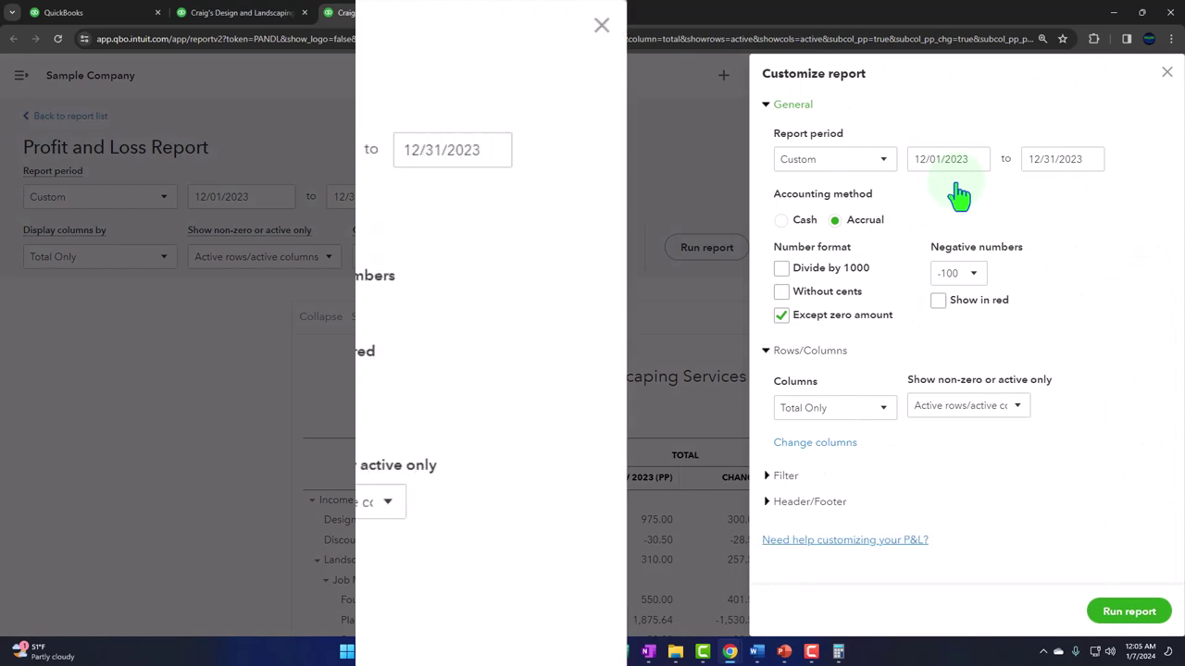
pyautogui.click(974, 275)
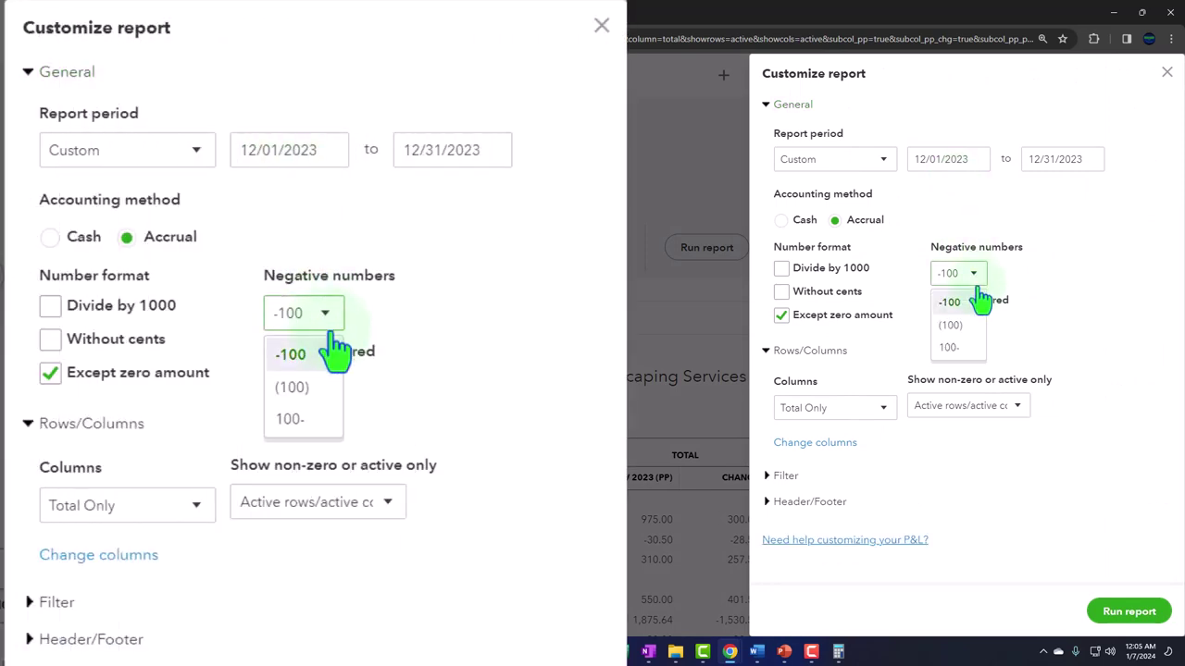
pyautogui.click(961, 324)
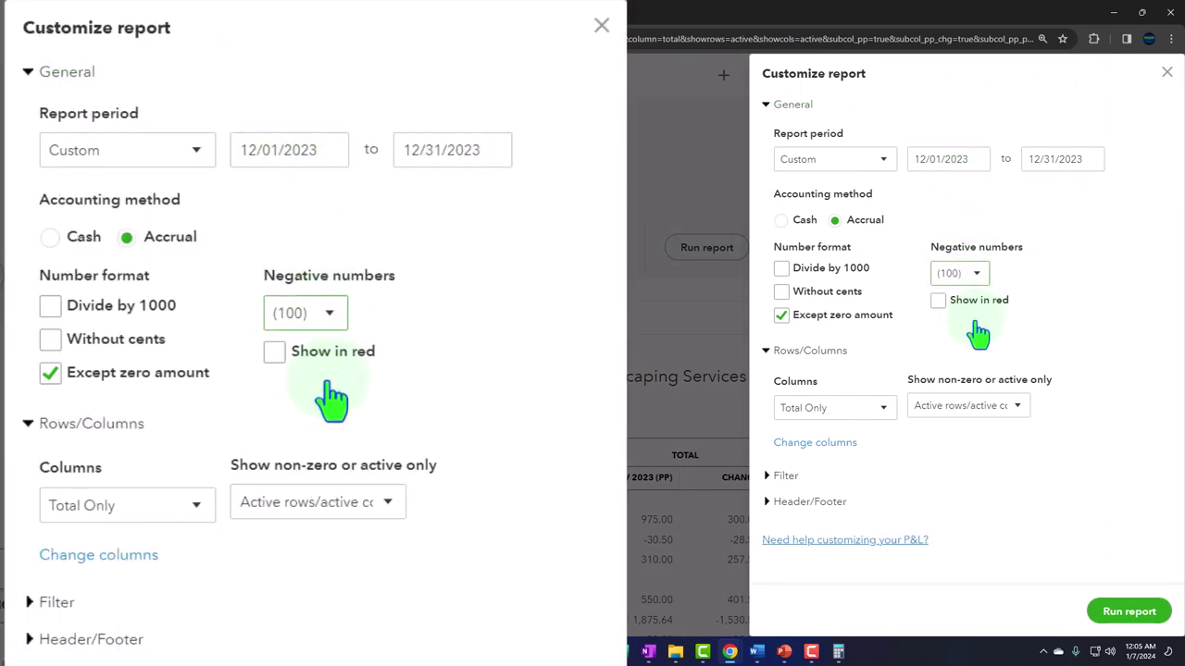
pyautogui.click(806, 294)
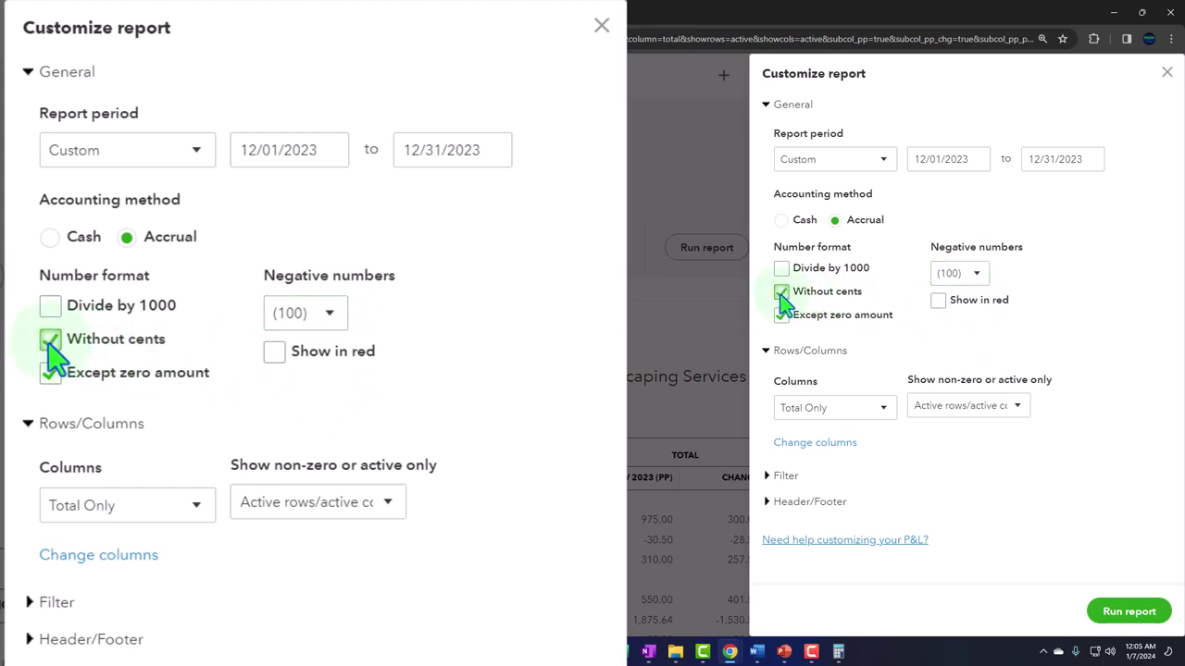
pyautogui.click(939, 300)
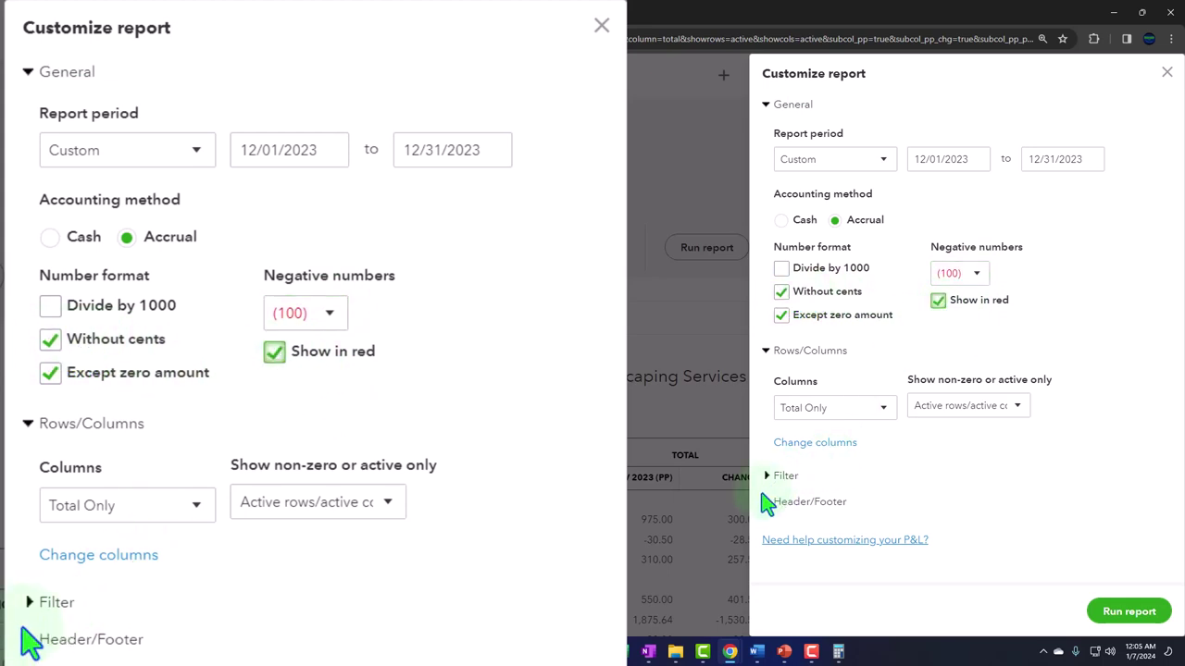
# - Remove the date prepared, time prepared and report basis from the report footer, and run the customized report
pyautogui.click(776, 502)
pyautogui.scroll(-2, 826, 462)
pyautogui.scroll(-1, 827, 472)
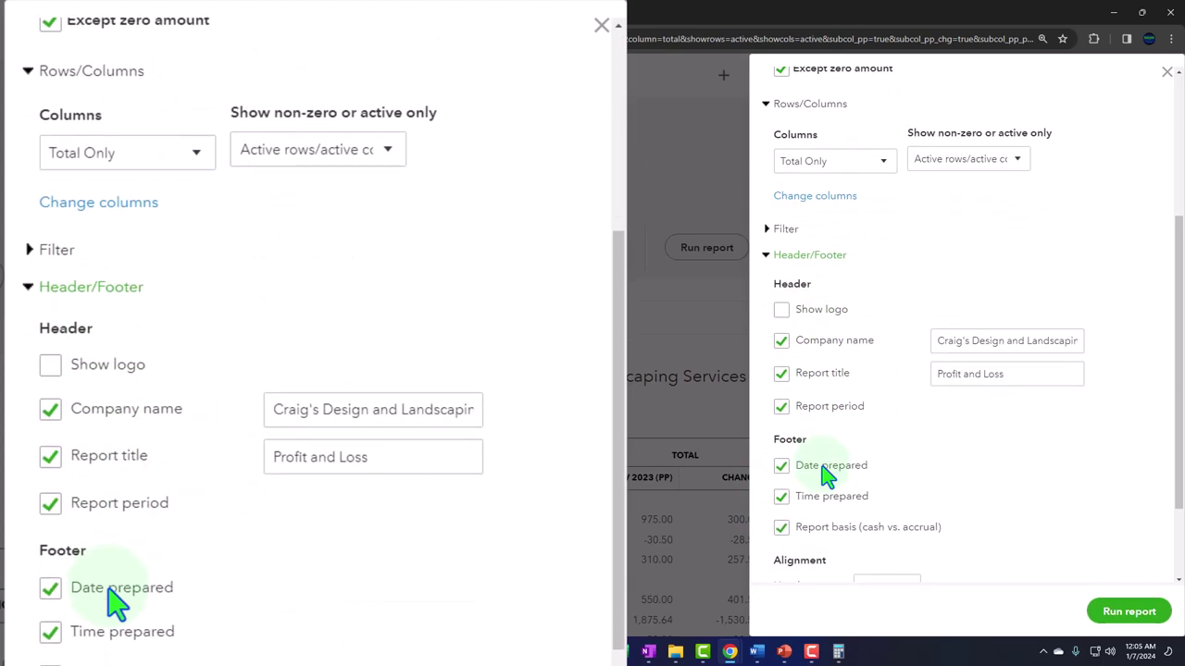
pyautogui.click(782, 466)
pyautogui.click(782, 498)
pyautogui.click(782, 527)
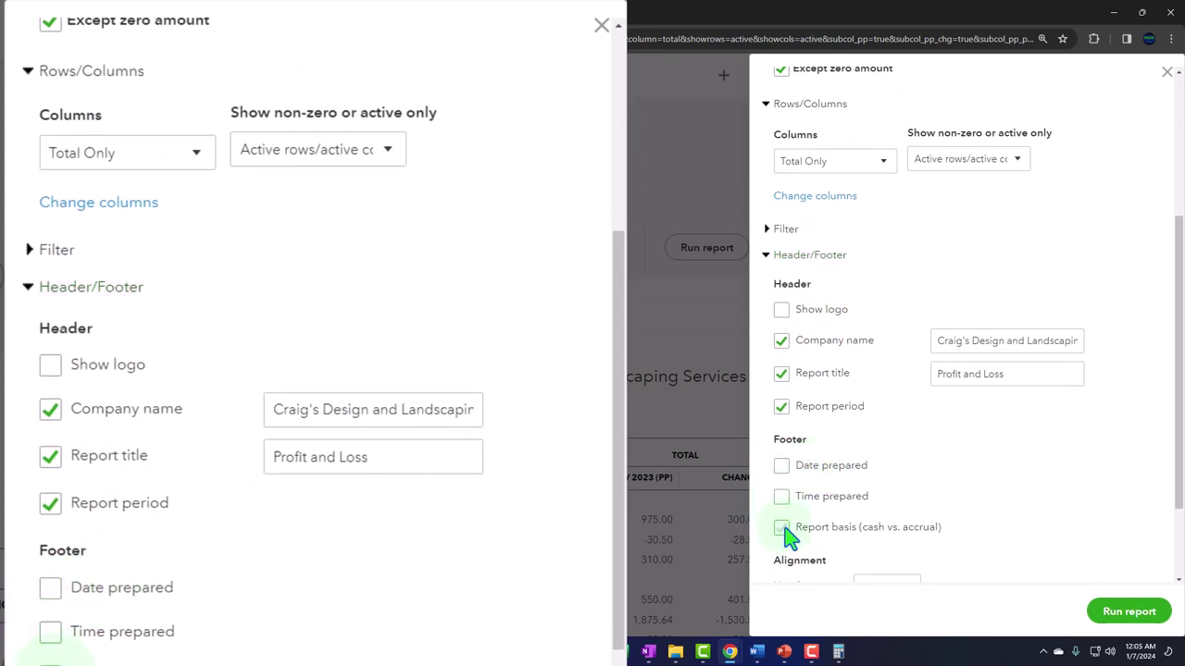
pyautogui.scroll(-1, 903, 510)
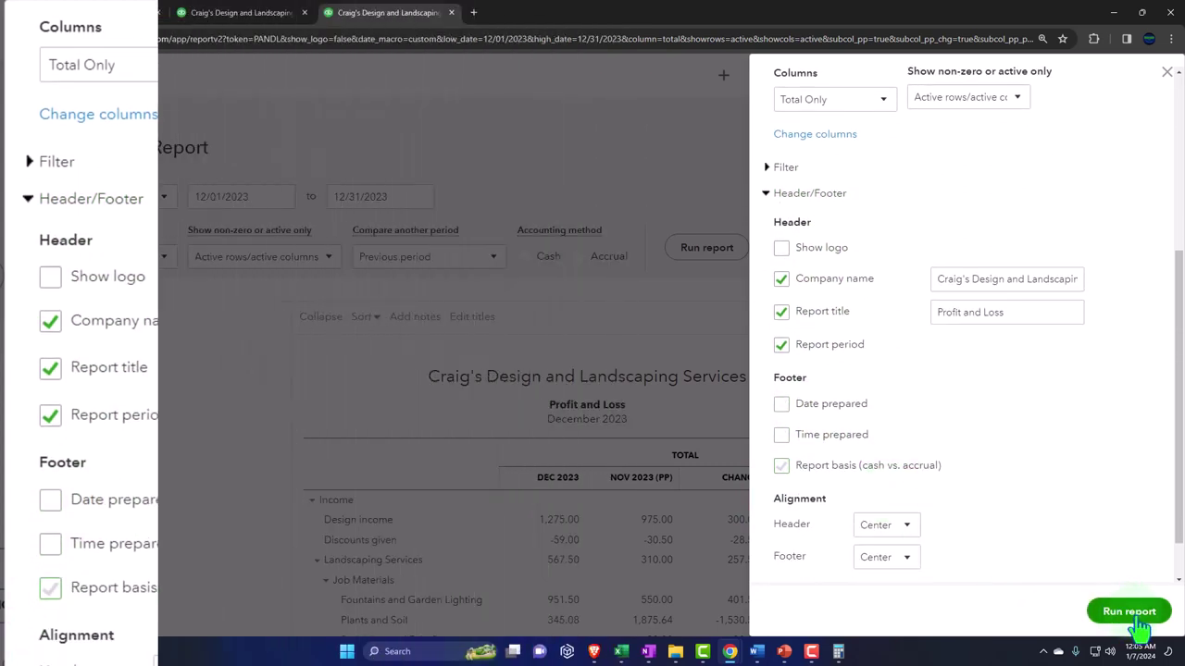
pyautogui.click(1131, 615)
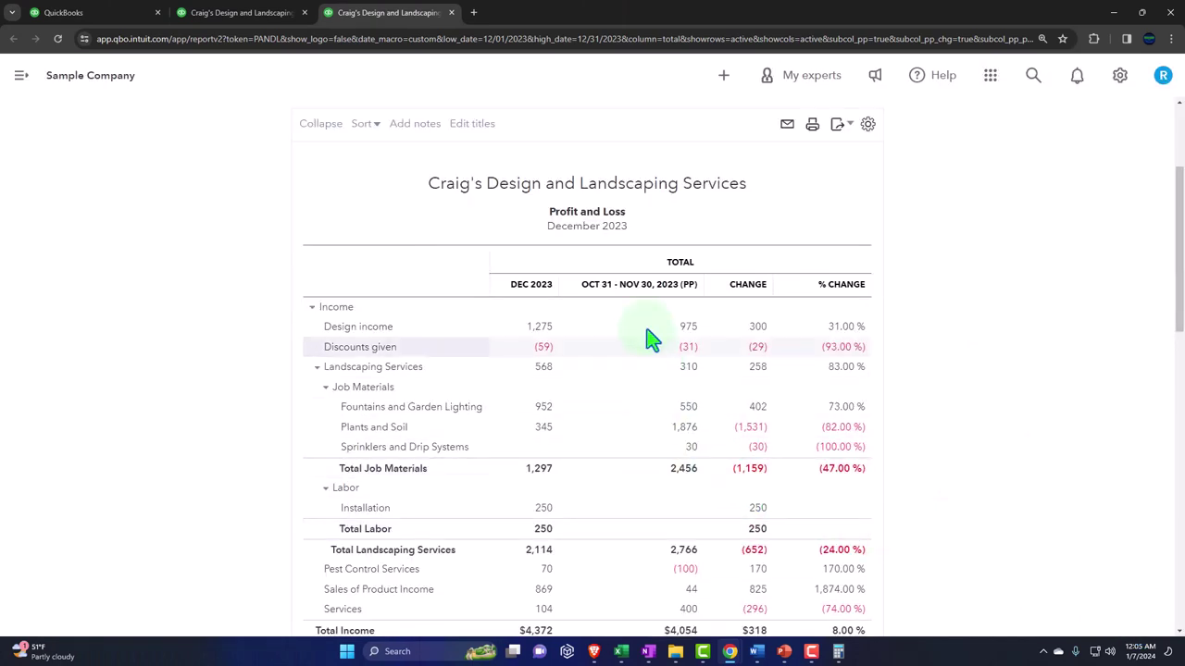
# - Change the report title to "Income Statement"
pyautogui.click(637, 109)
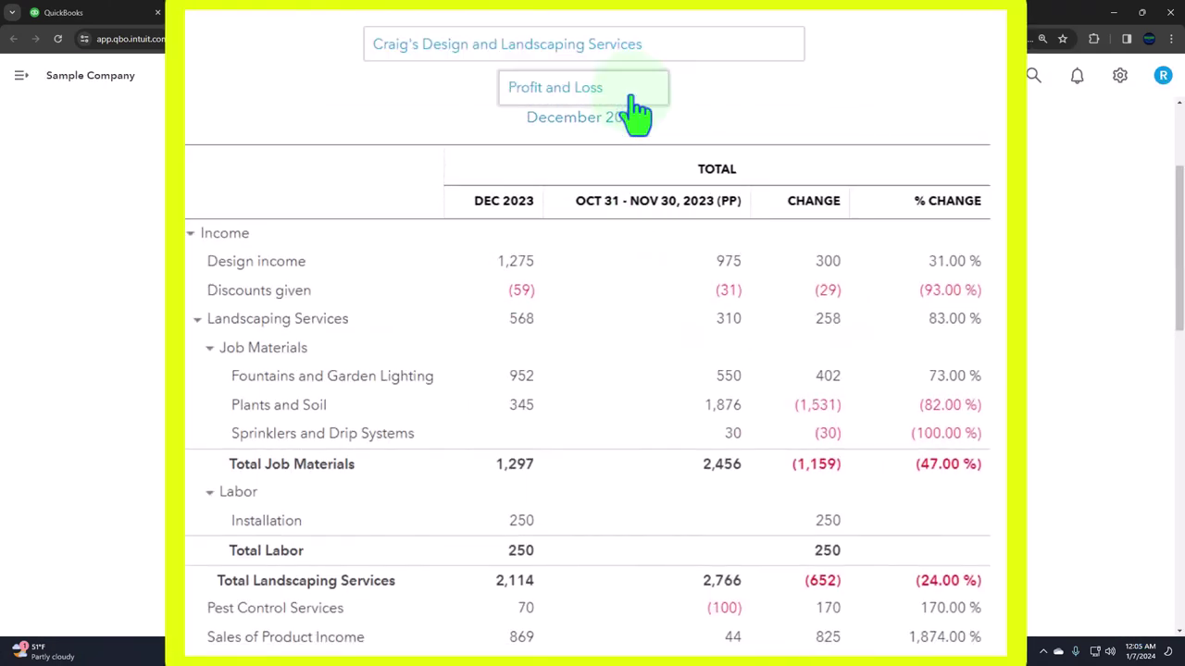
pyautogui.moveTo(629, 96); pyautogui.dragTo(388, 63)
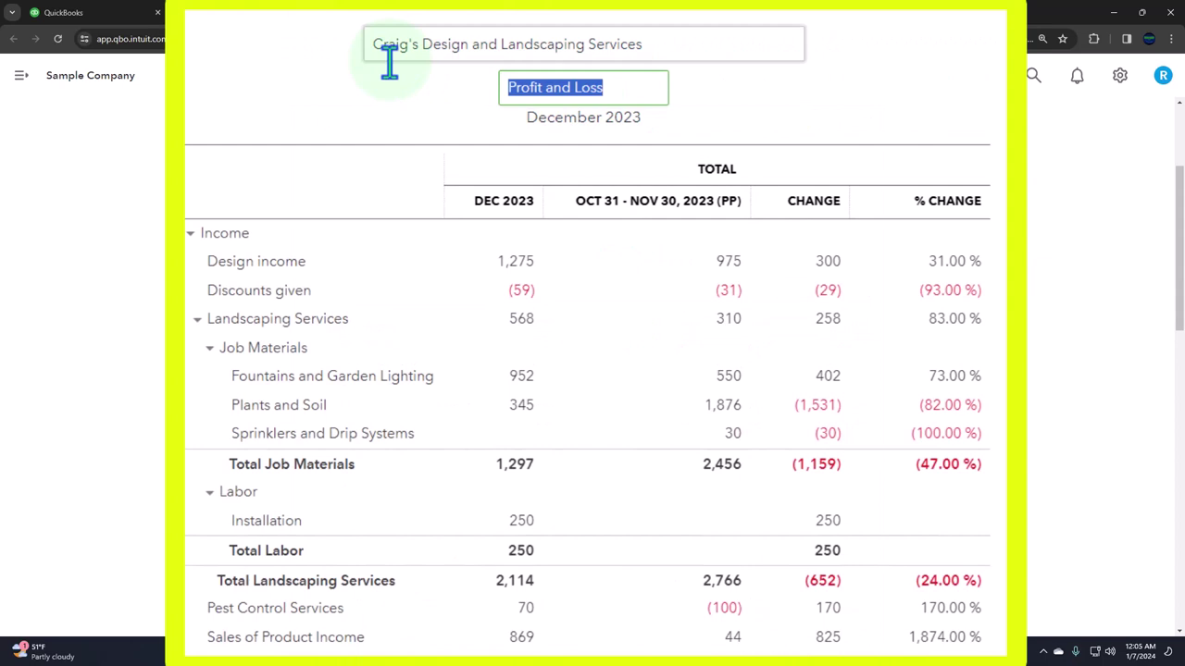
pyautogui.write('In')
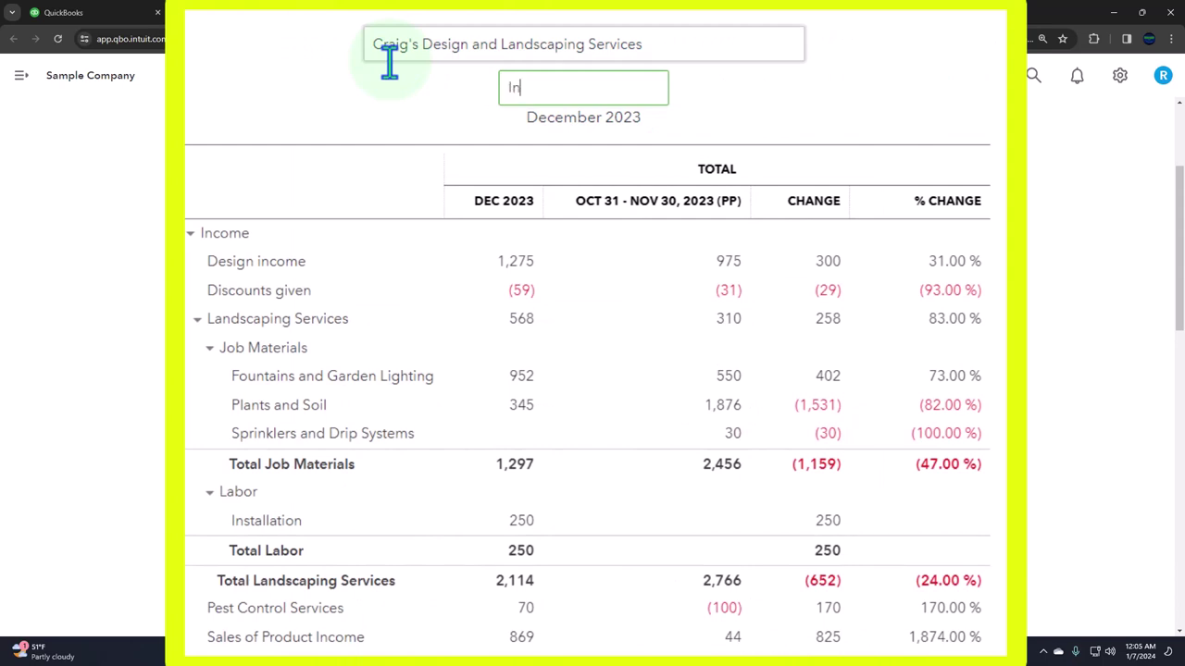
pyautogui.write('come Statement')
pyautogui.press('Return')
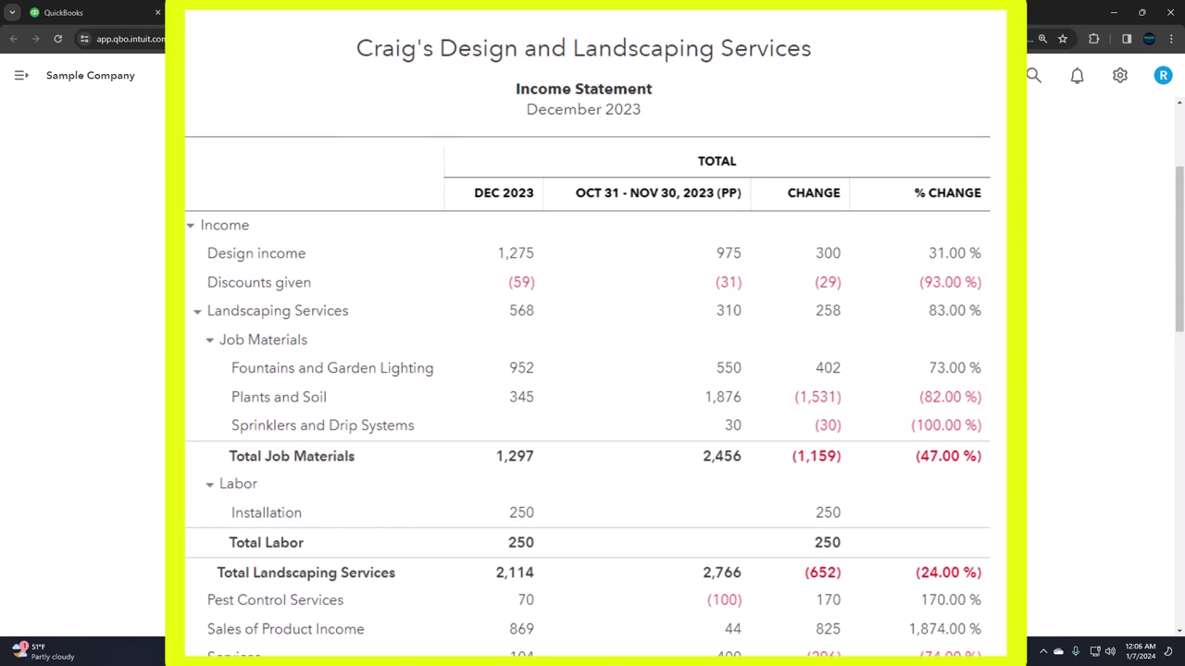
pyautogui.moveTo(487, 132)
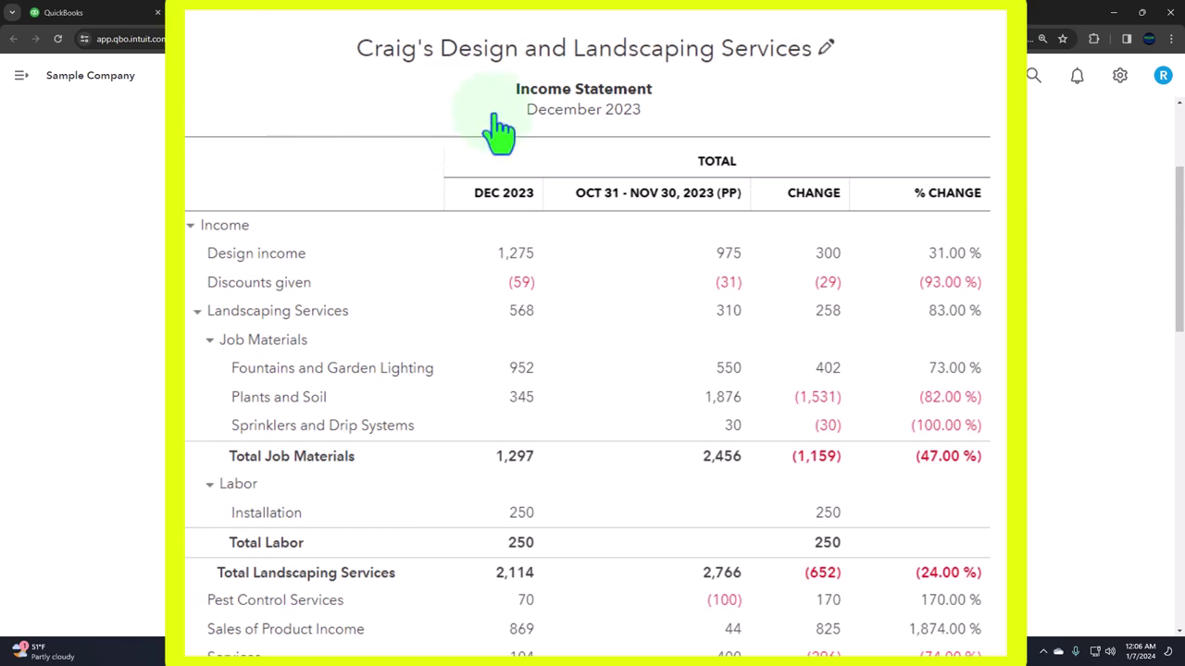
# - Change the report title to "Comparative Income Statement"
pyautogui.click(561, 101)
pyautogui.click(503, 89)
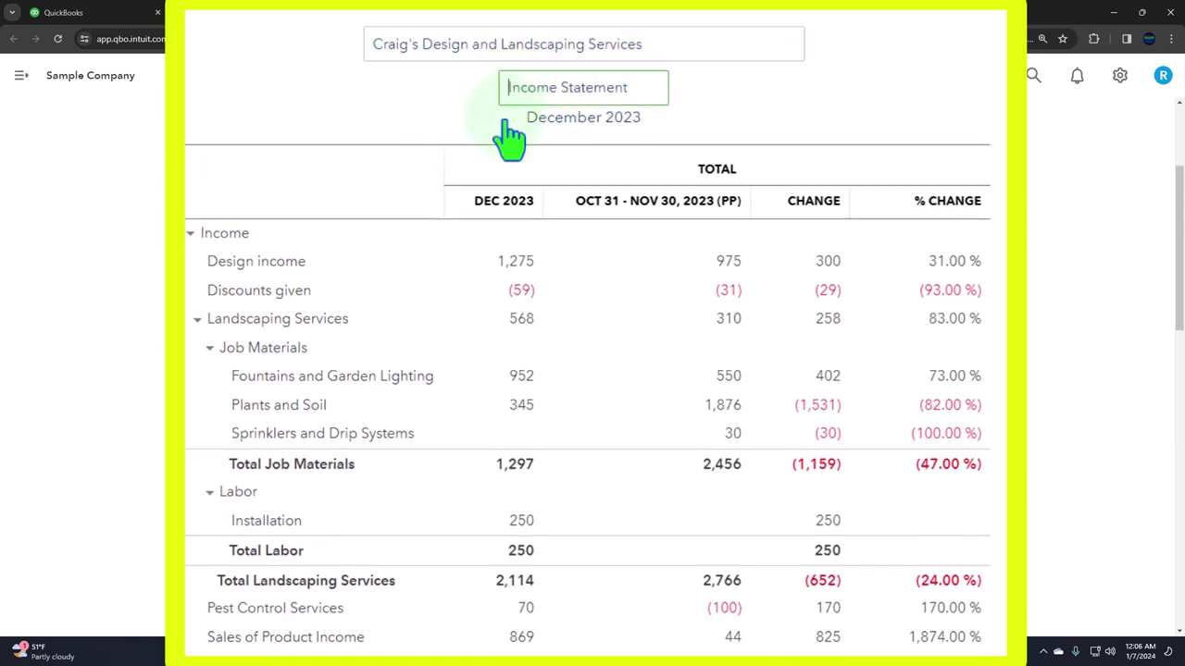
pyautogui.write('Comparative')
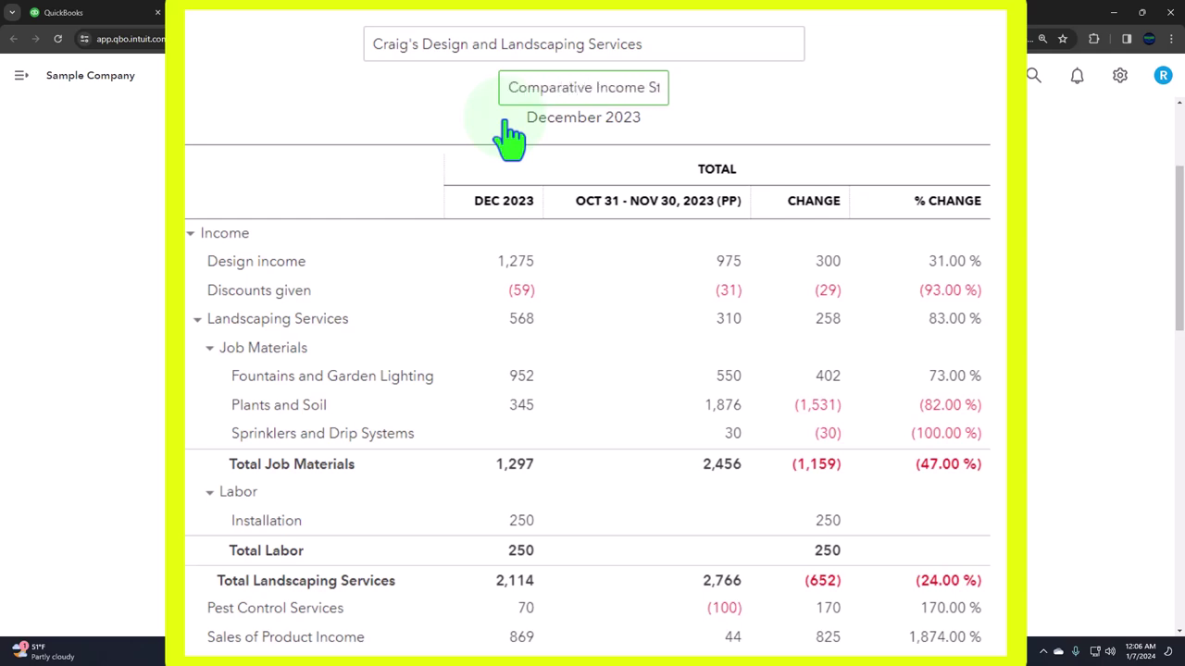
pyautogui.press('Return')
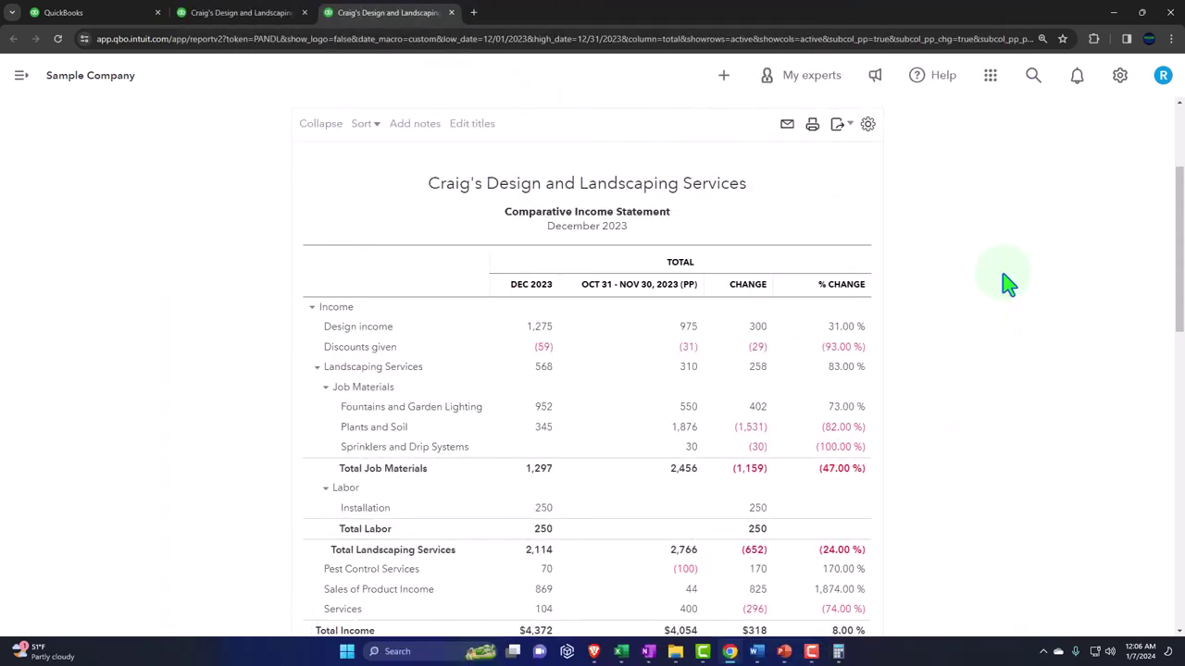
# - Begin saving the report customization and add a new report group named "Month End Reports"
pyautogui.scroll(3, 1007, 283)
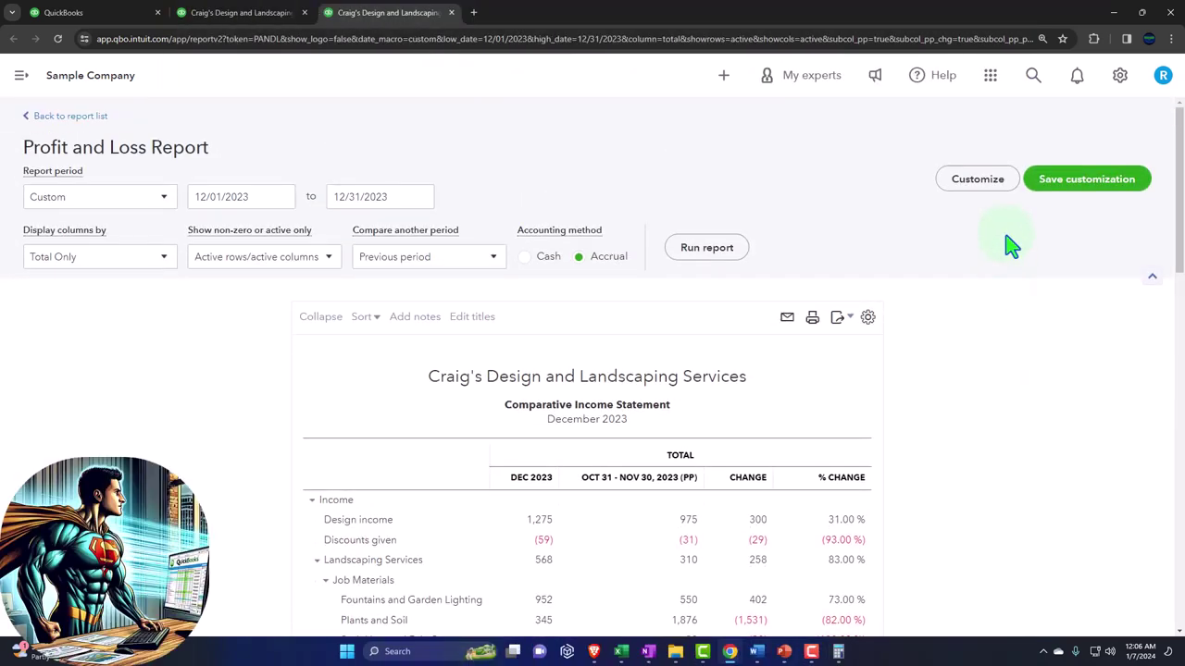
pyautogui.click(1052, 190)
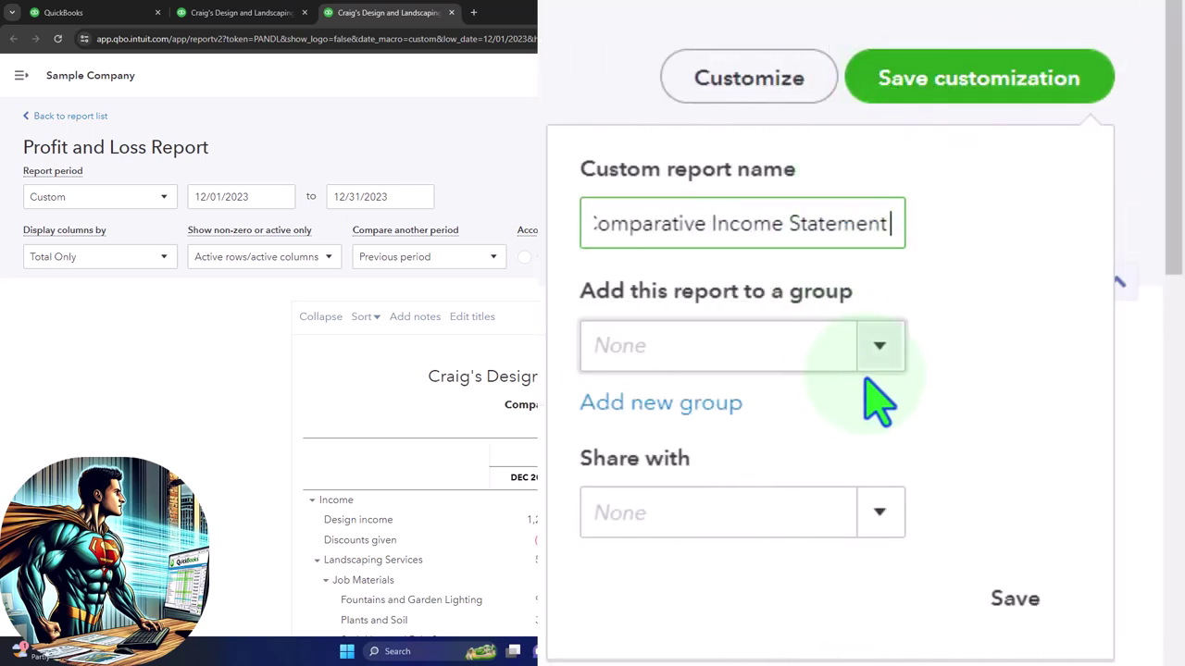
pyautogui.click(711, 409)
pyautogui.click(681, 462)
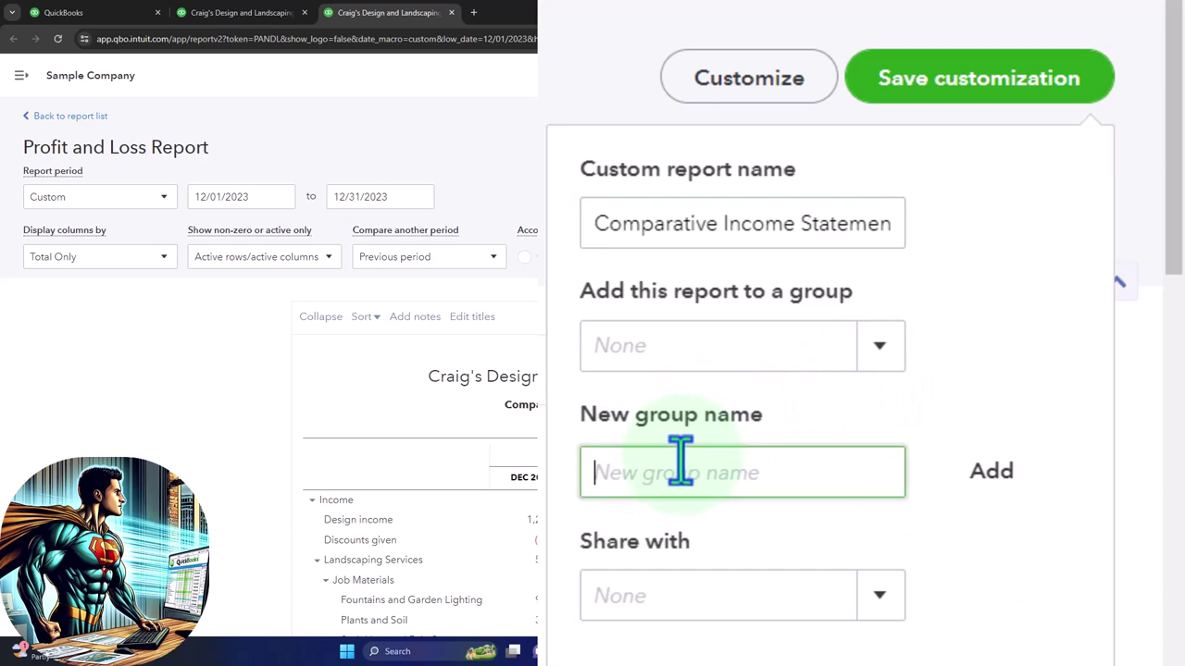
pyautogui.write('Month E')
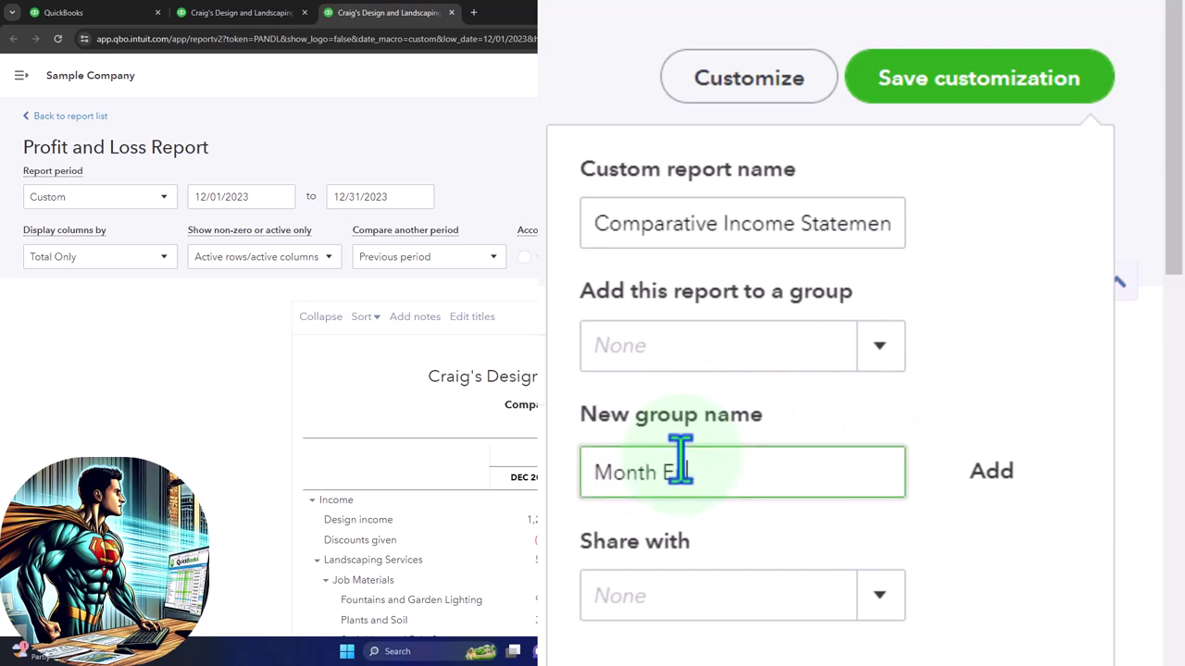
pyautogui.write('nd Reports')
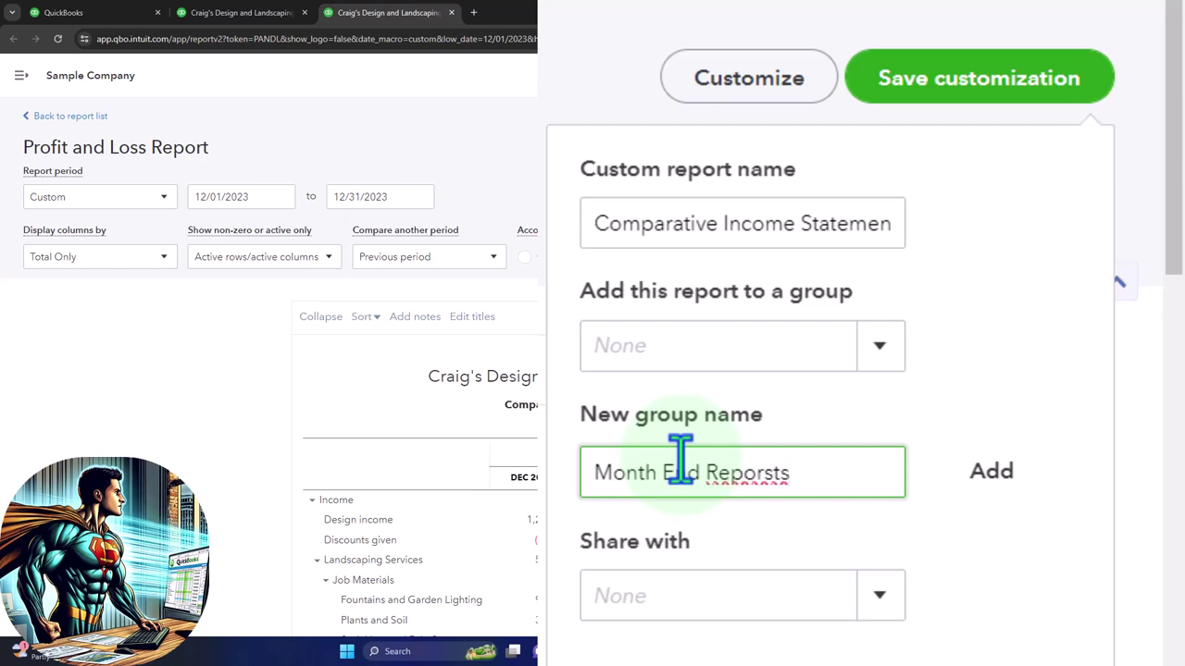
pyautogui.press('BackSpace')
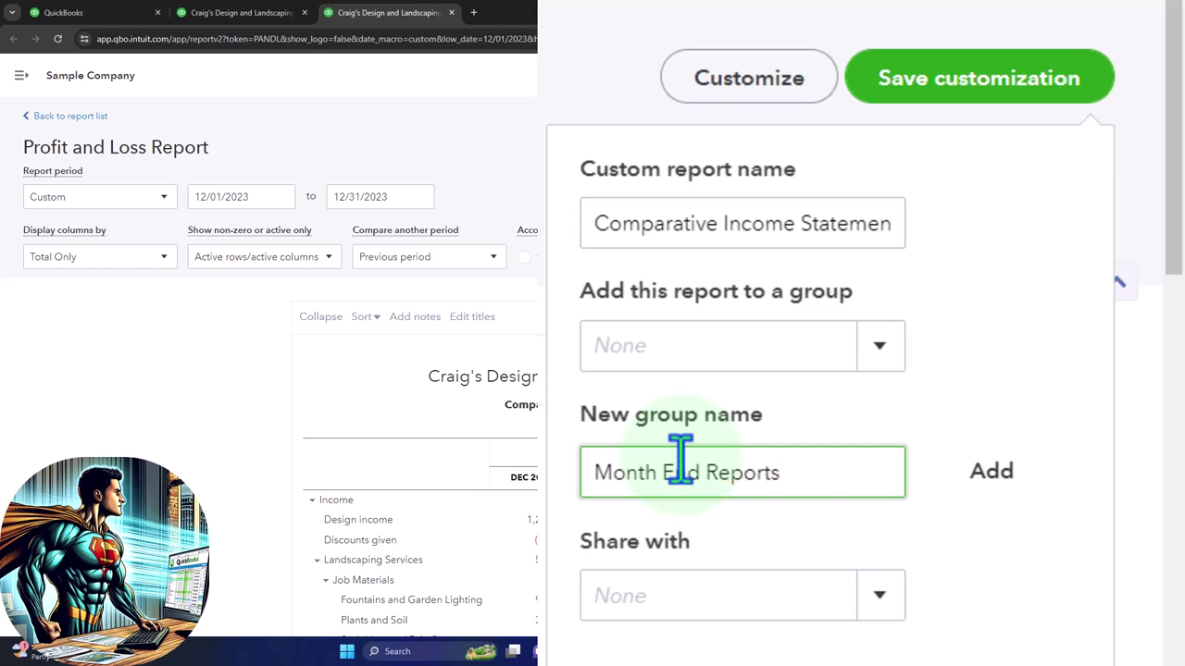
pyautogui.click(990, 474)
# - Assign the custom report to the Month End Reports group and save the customization
pyautogui.click(880, 356)
pyautogui.click(887, 400)
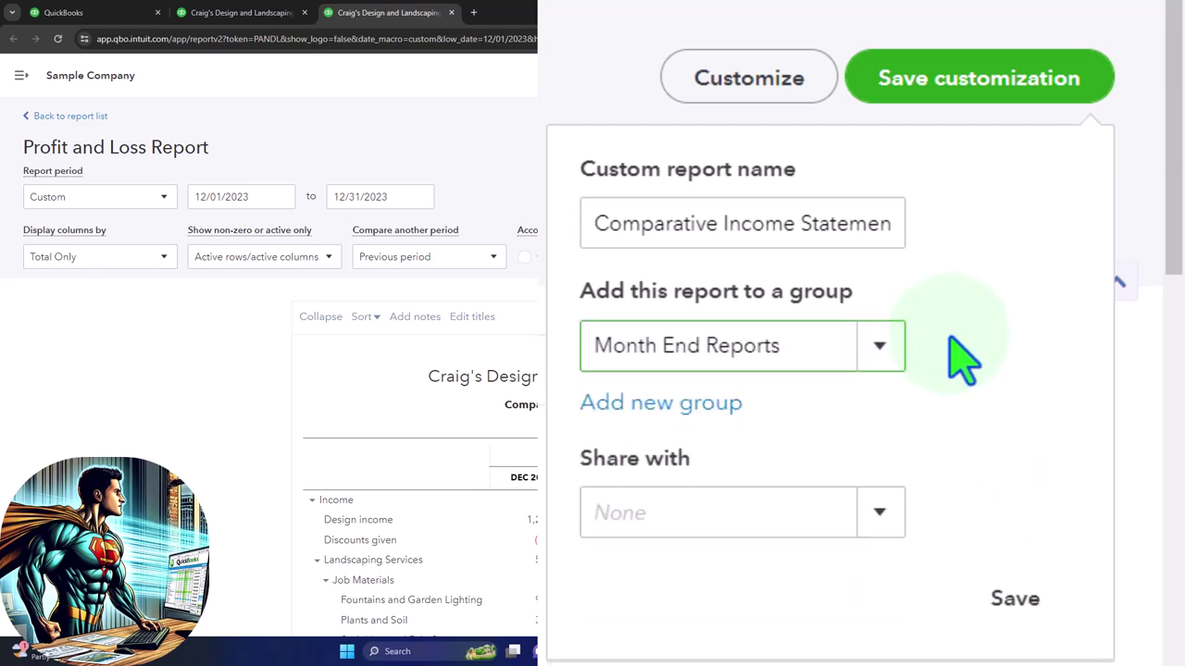
pyautogui.click(1015, 598)
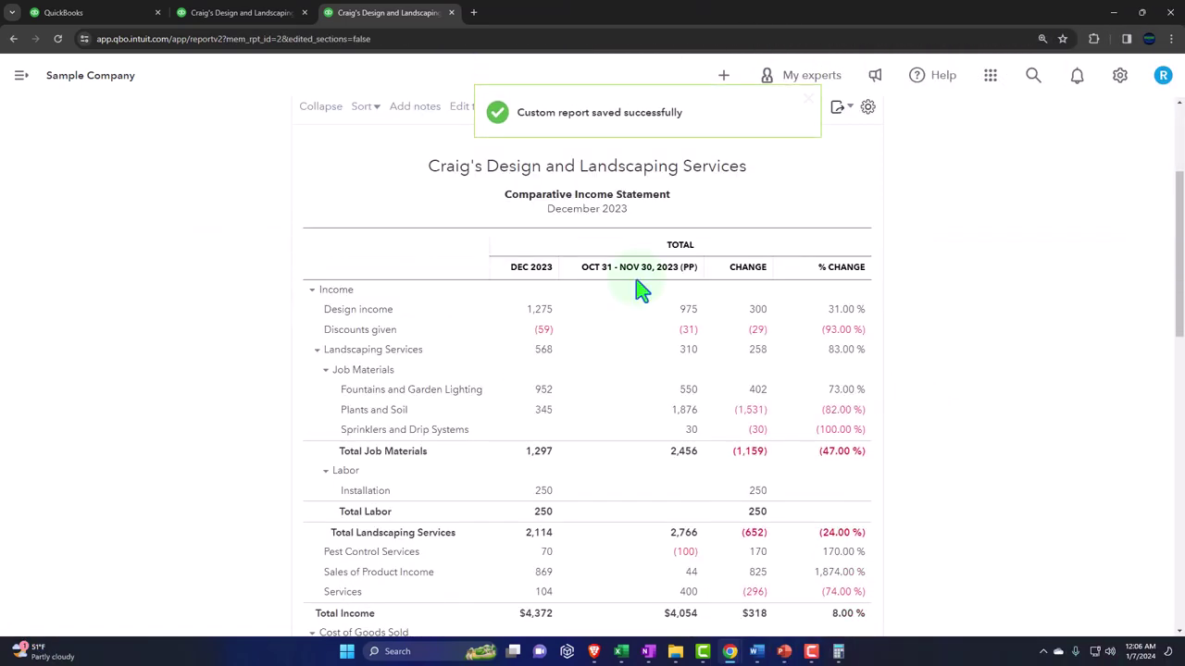
# - Open the custom reports list on the Reports page and refresh it to check for the saved report
pyautogui.click(55, 15)
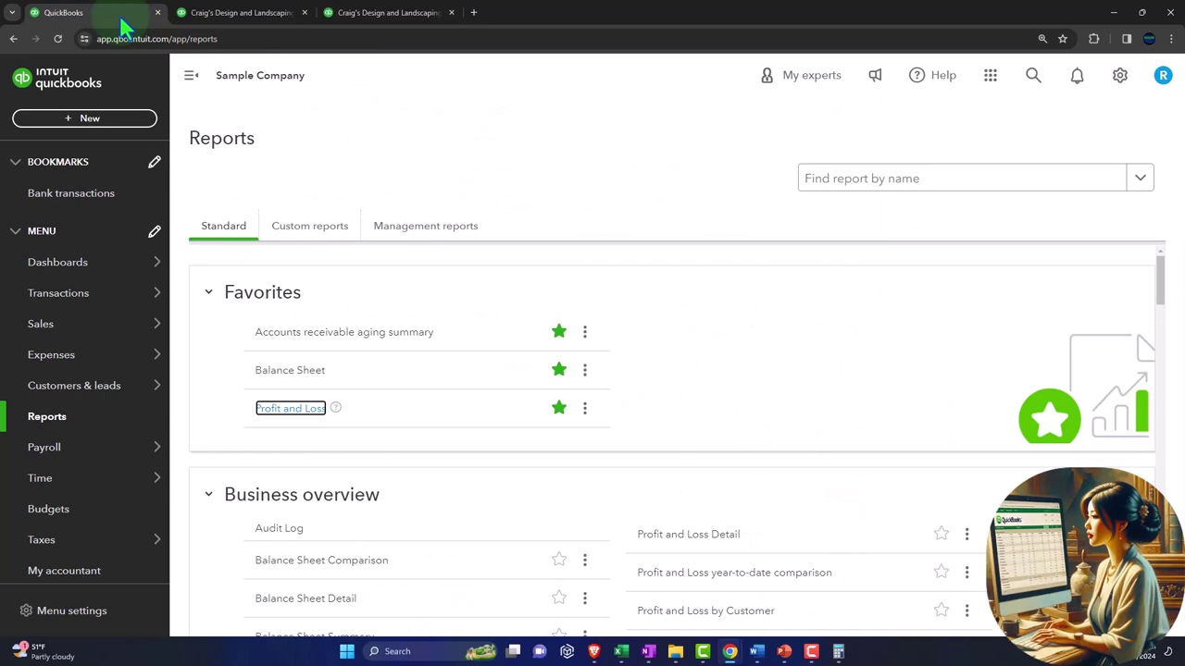
pyautogui.click(312, 228)
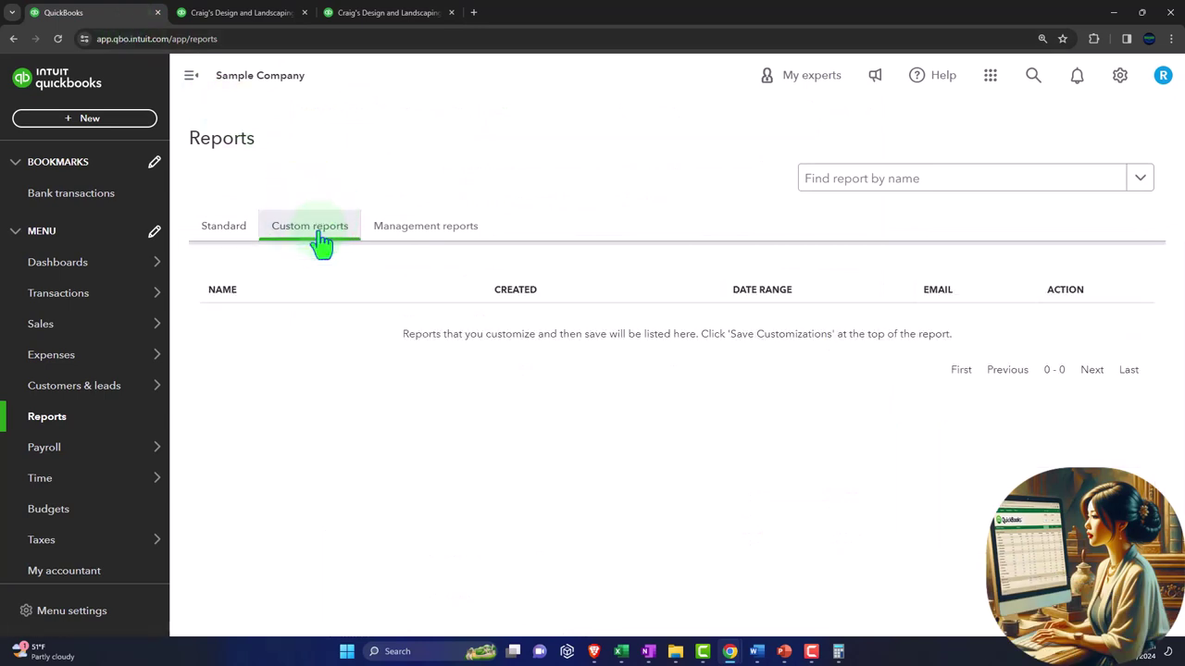
pyautogui.click(58, 40)
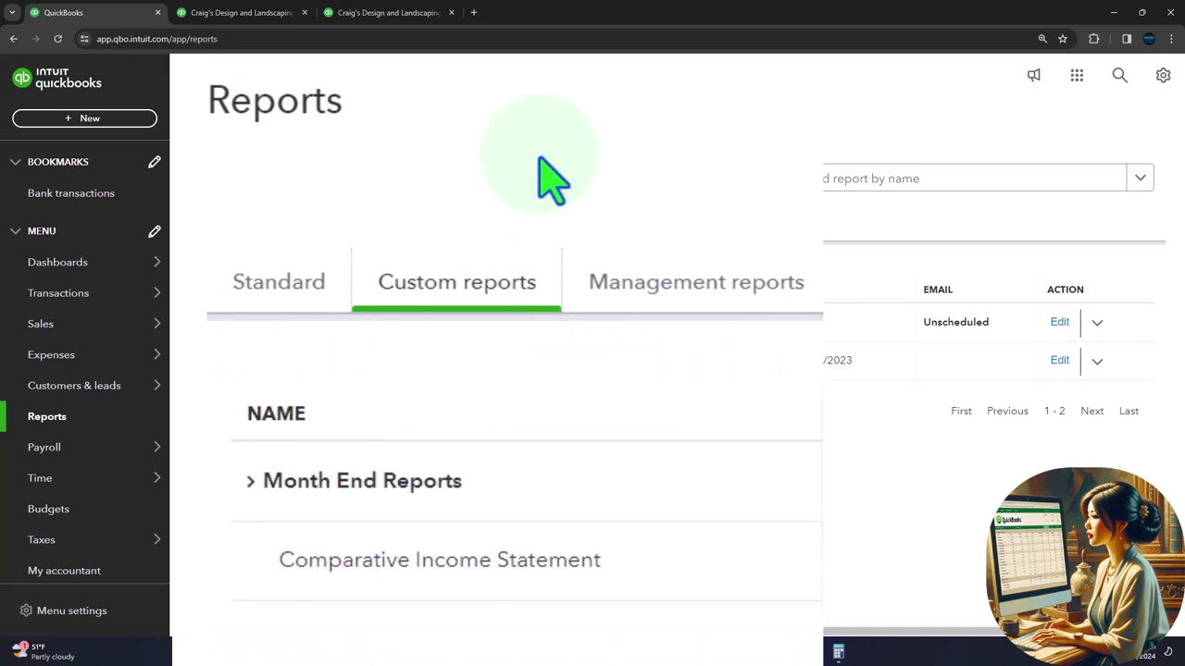
# - Return to the Comparative Income Statement, set the period start date to 10/01/2023, and run the report
pyautogui.click(391, 28)
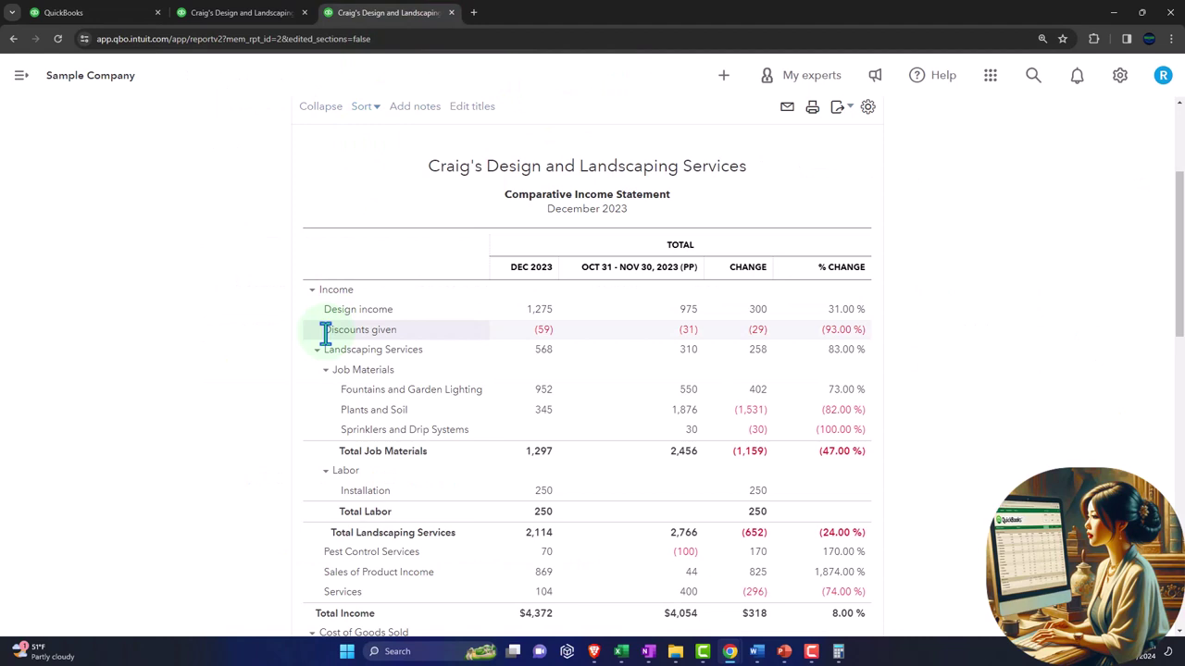
pyautogui.scroll(3, 324, 335)
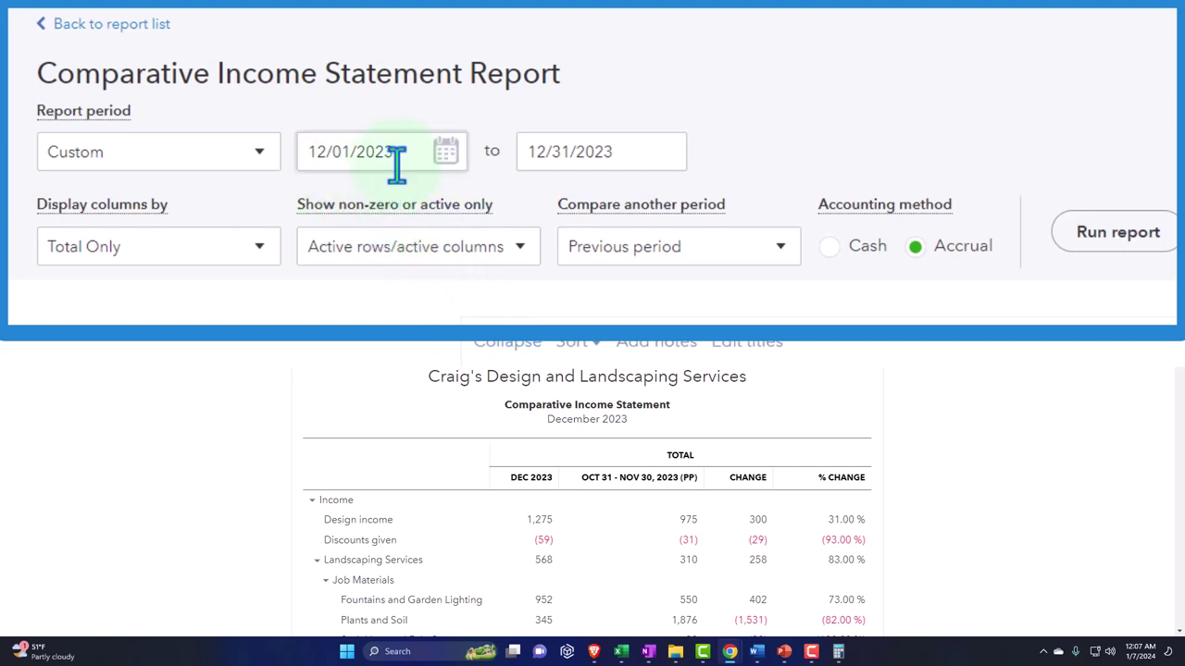
pyautogui.tripleClick(370, 158)
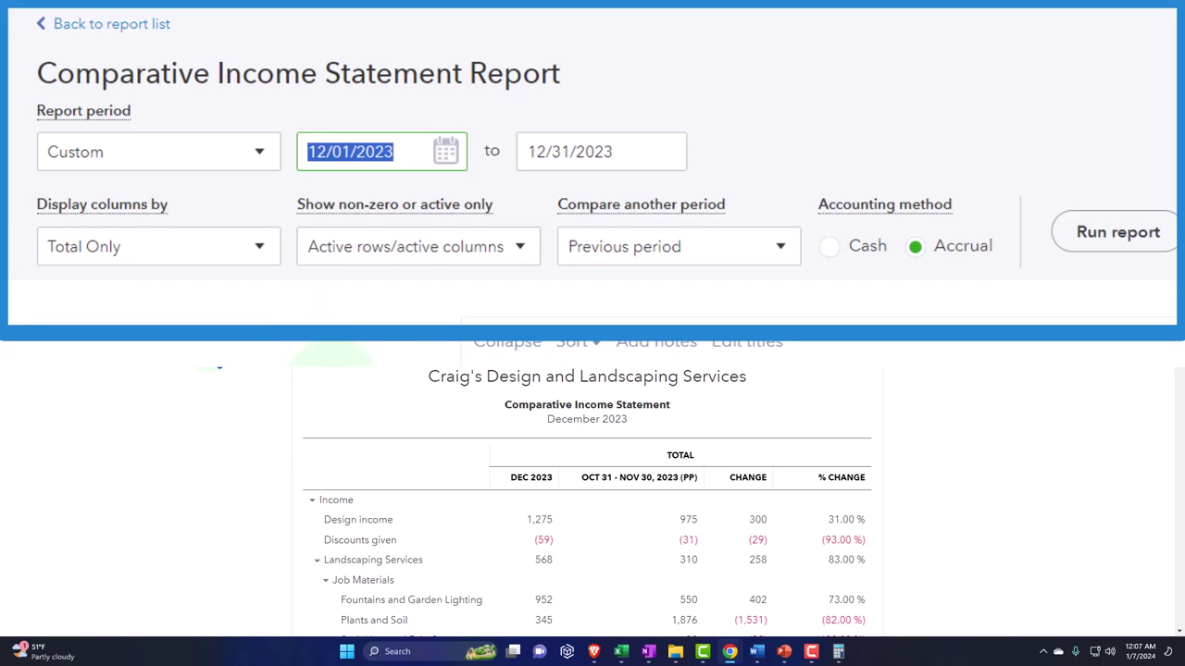
pyautogui.write('10/01/2023')
pyautogui.press('Tab')
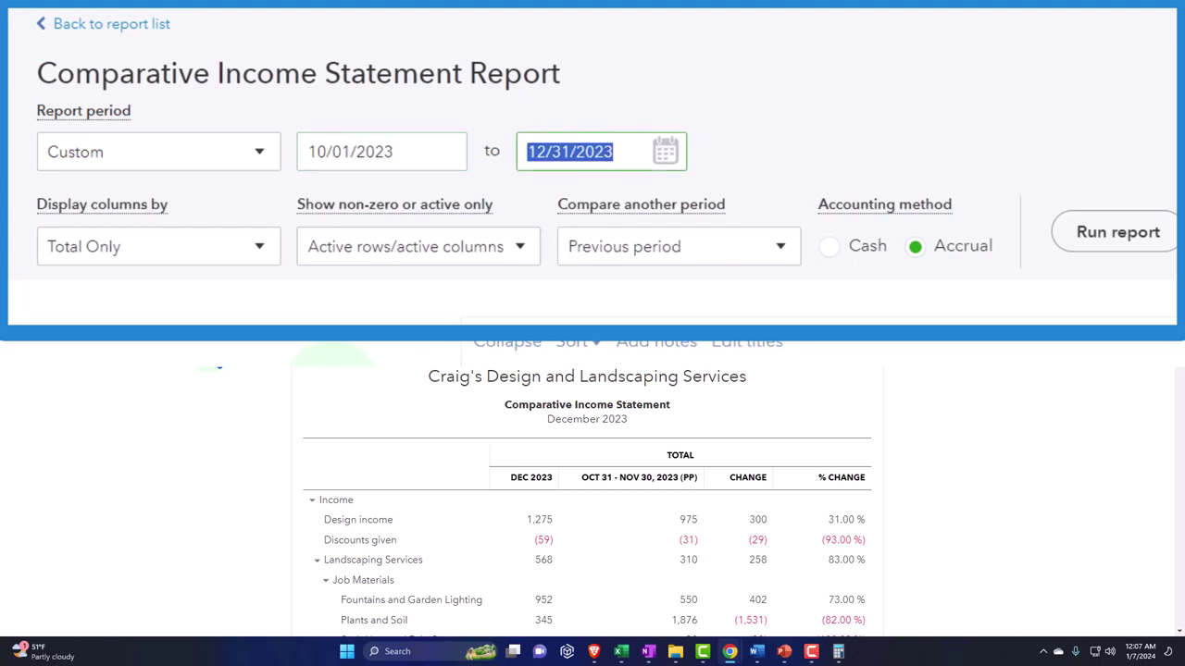
pyautogui.click(1117, 233)
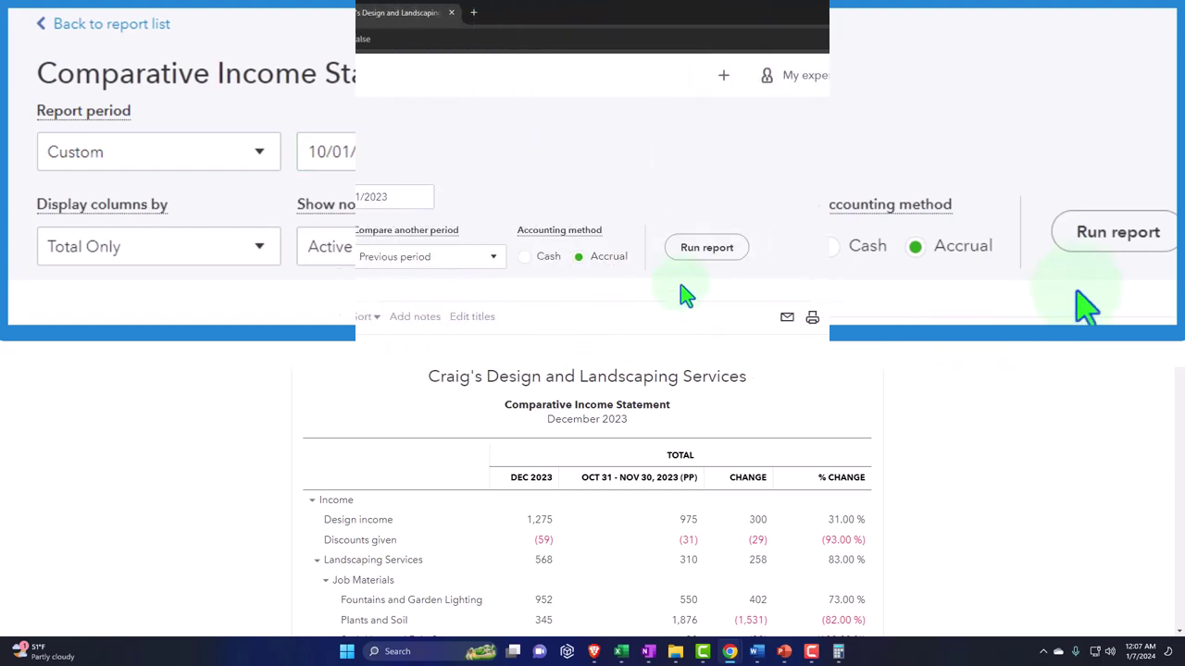
pyautogui.scroll(-3, 695, 265)
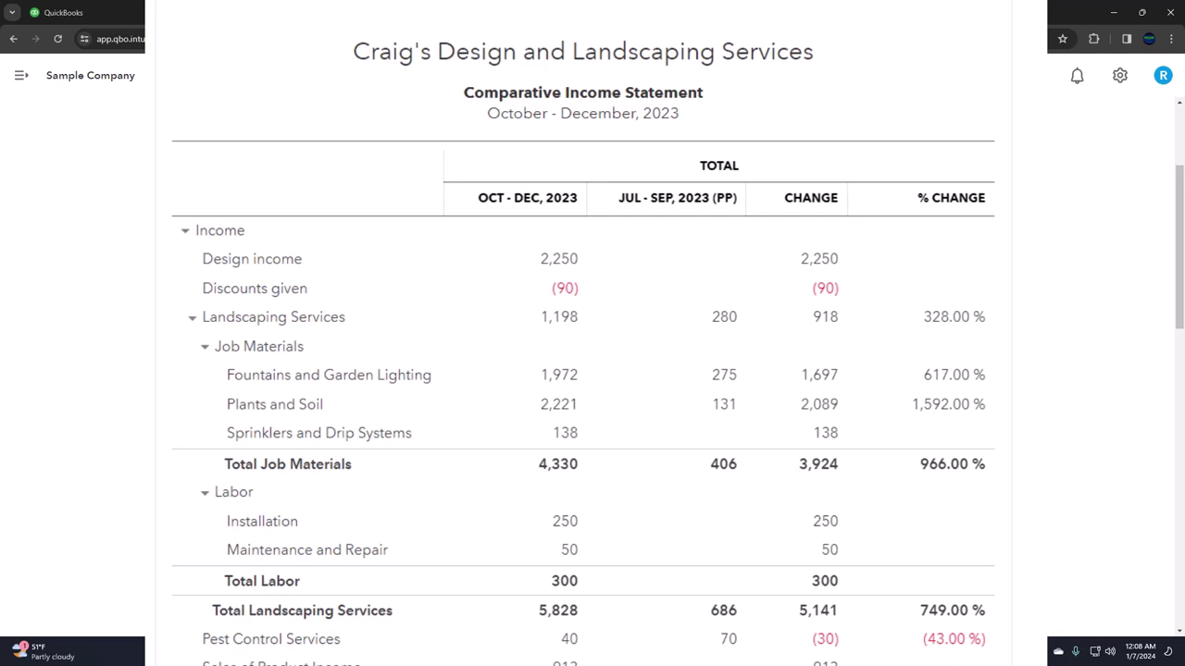
# - Set the report period's start date to 01/01/2023 and rerun the report for the full year
pyautogui.scroll(3, 963, 407)
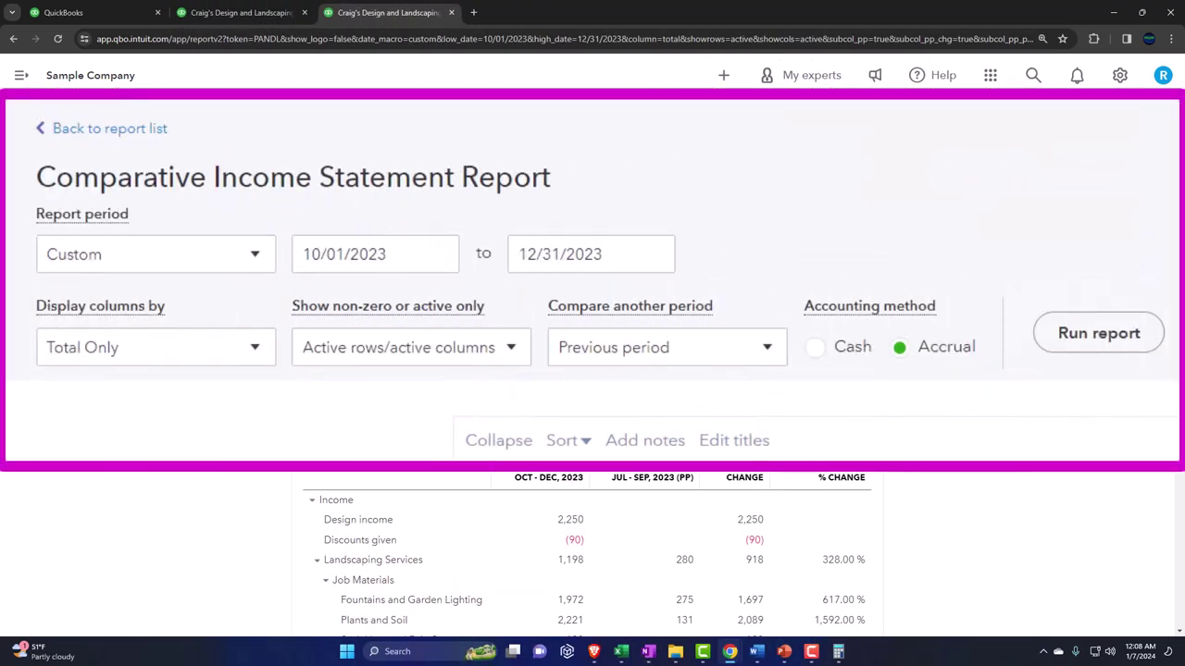
pyautogui.moveTo(436, 254); pyautogui.dragTo(248, 263)
pyautogui.write('0')
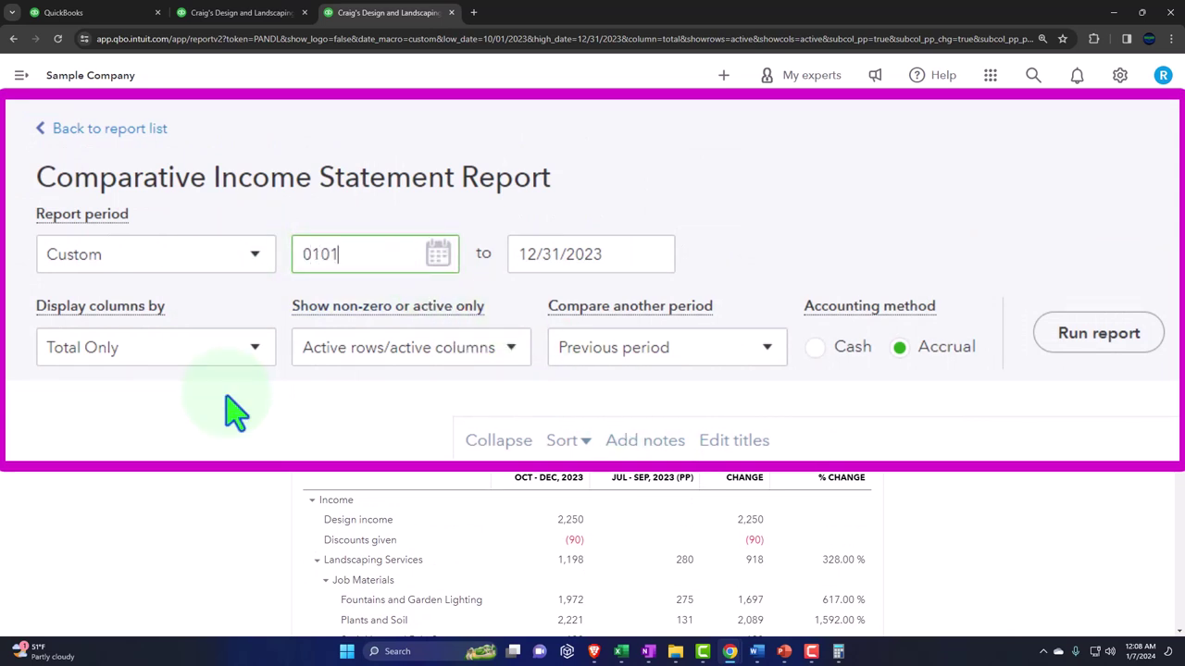
pyautogui.press('Tab')
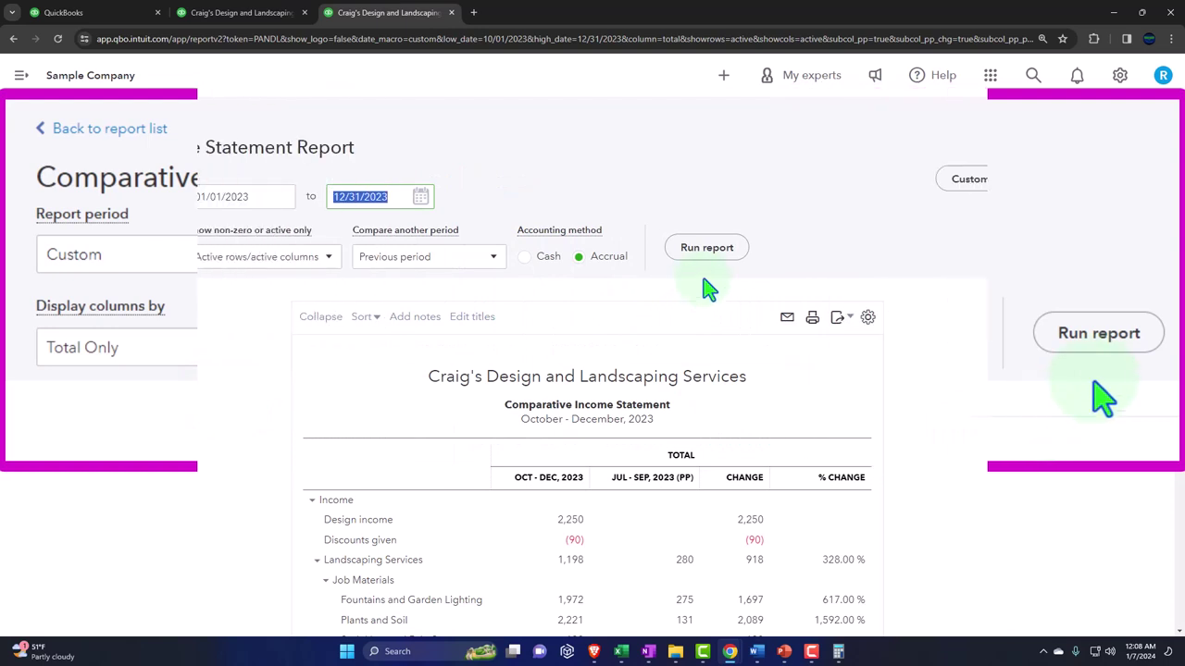
pyautogui.click(710, 257)
pyautogui.scroll(-2, 824, 344)
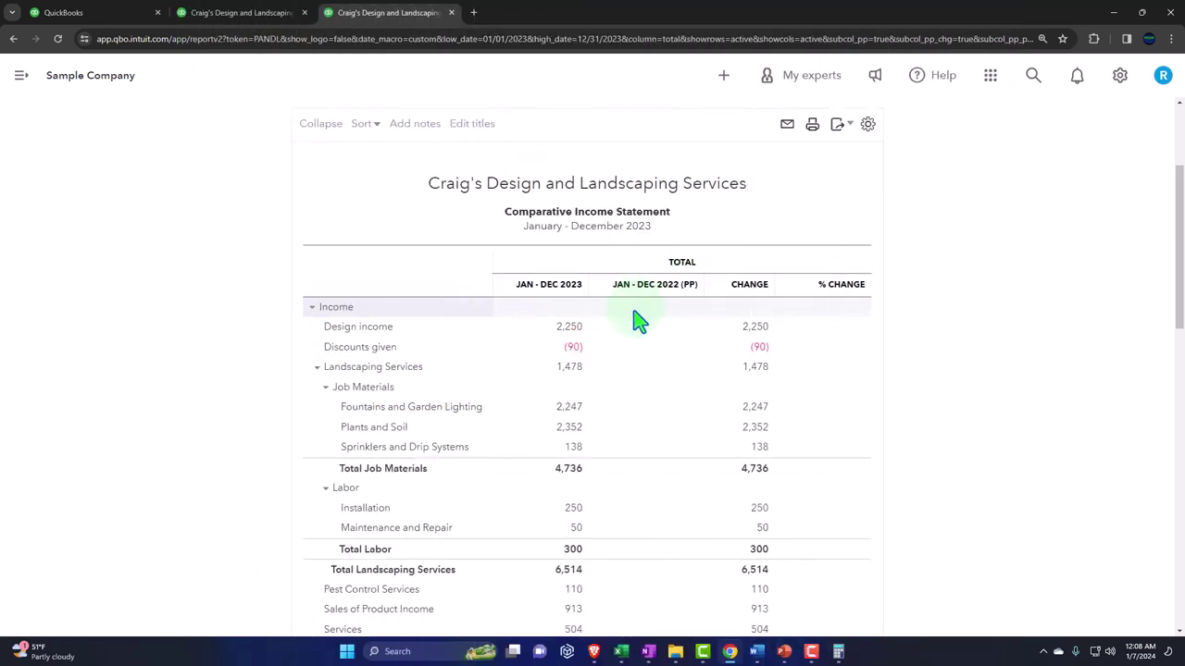
# - Remove the previous period comparison from the Comparative Income Statement and run the report
pyautogui.scroll(2, 639, 319)
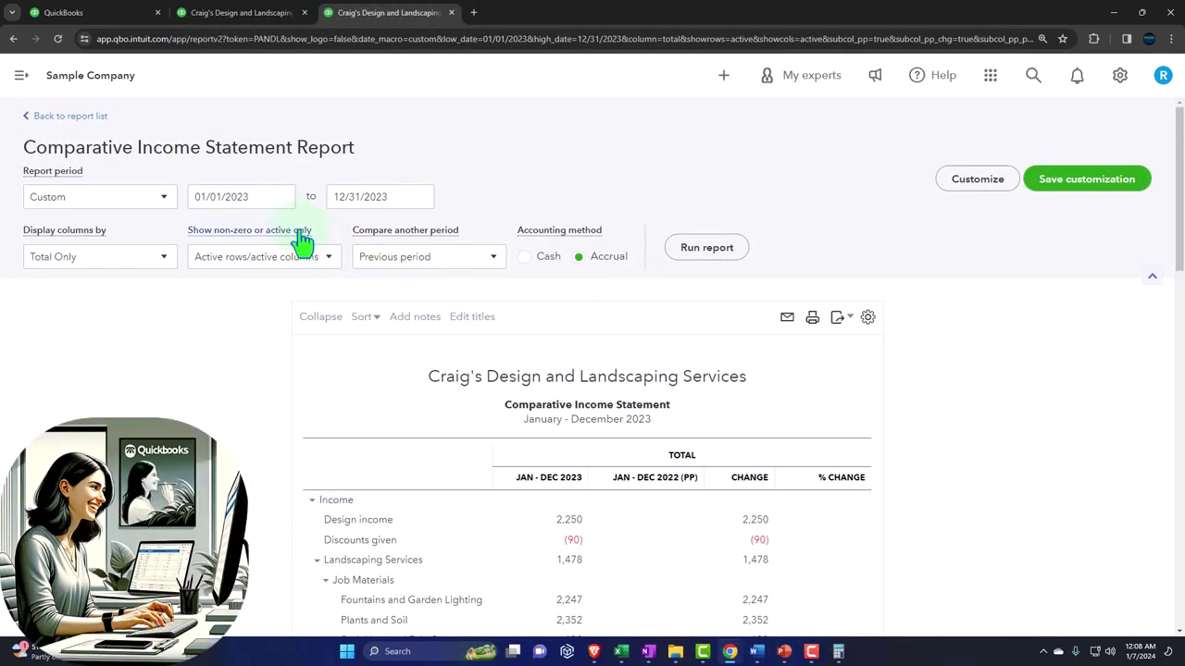
pyautogui.click(498, 261)
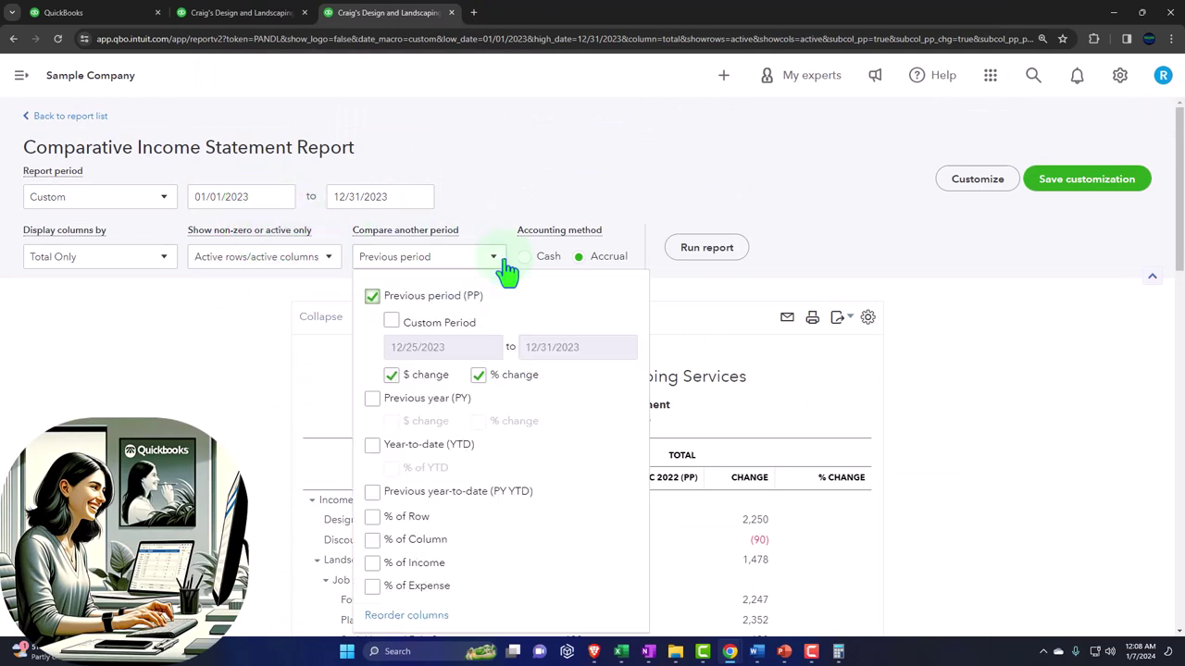
pyautogui.click(379, 296)
pyautogui.scroll(-2, 1009, 309)
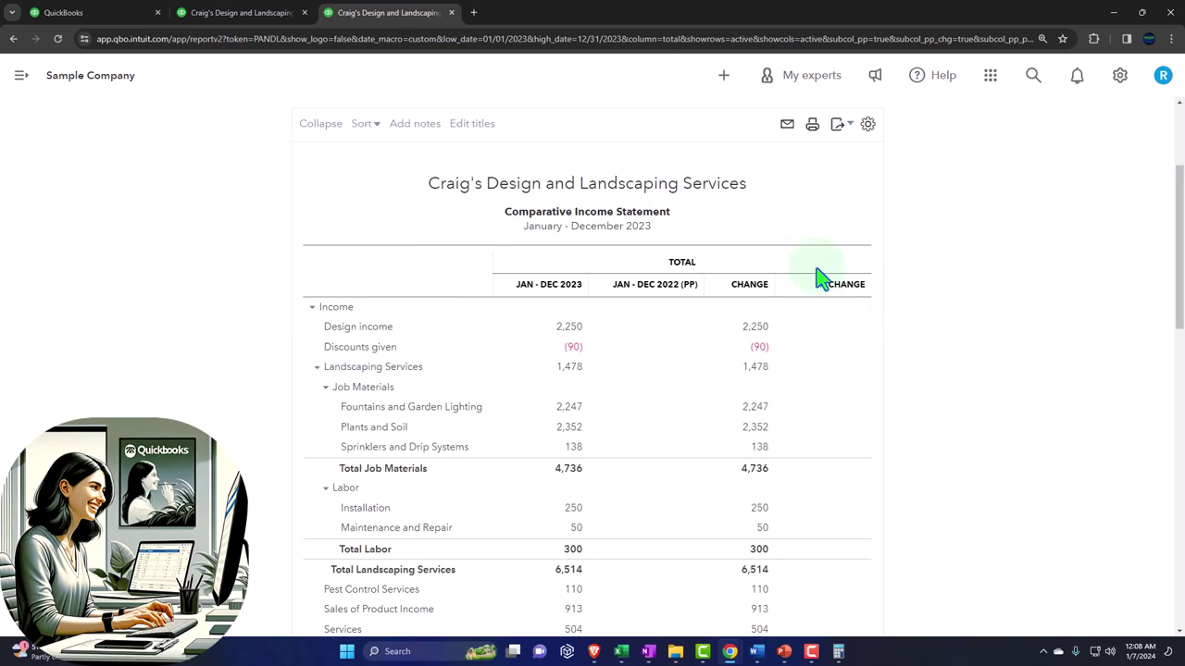
pyautogui.scroll(2, 767, 277)
pyautogui.click(710, 252)
pyautogui.scroll(-2, 713, 264)
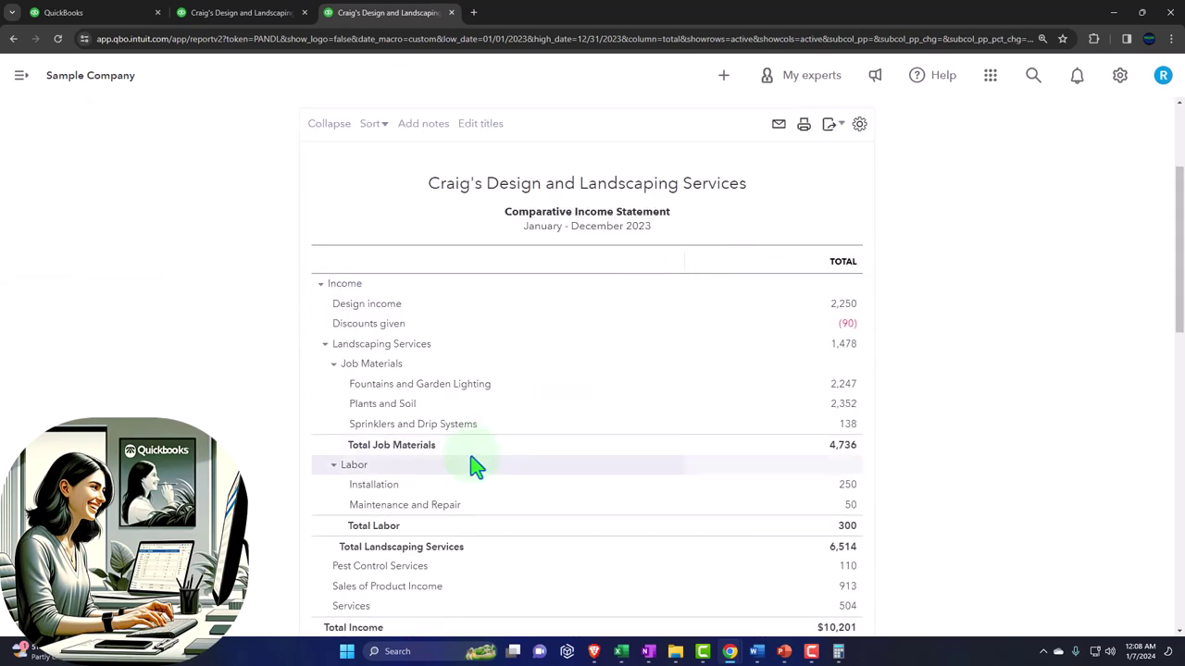
pyautogui.scroll(2, 472, 466)
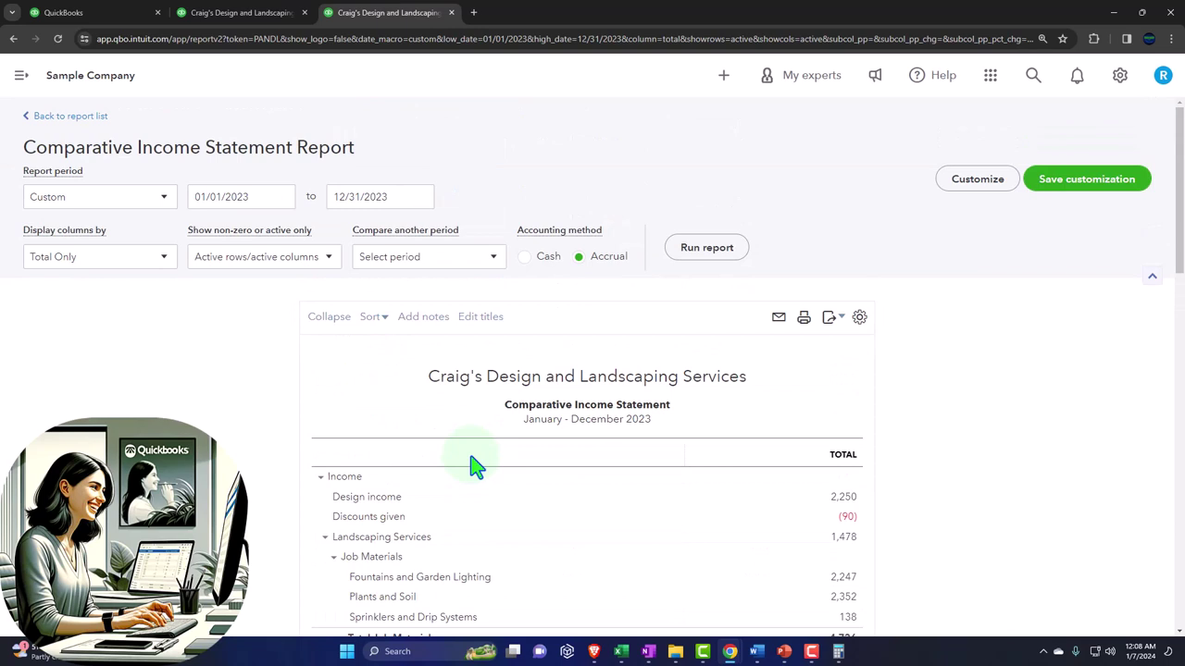
# - Compare the report with the previous year (PY), including $ change and % change, and run it
pyautogui.click(494, 259)
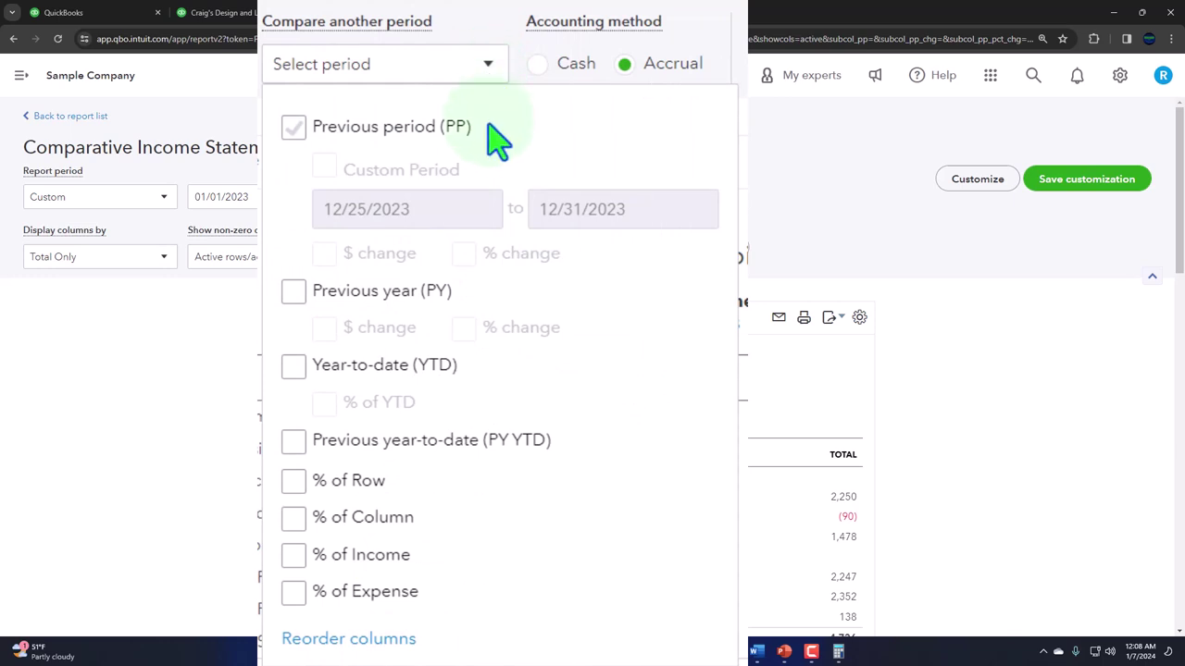
pyautogui.click(298, 294)
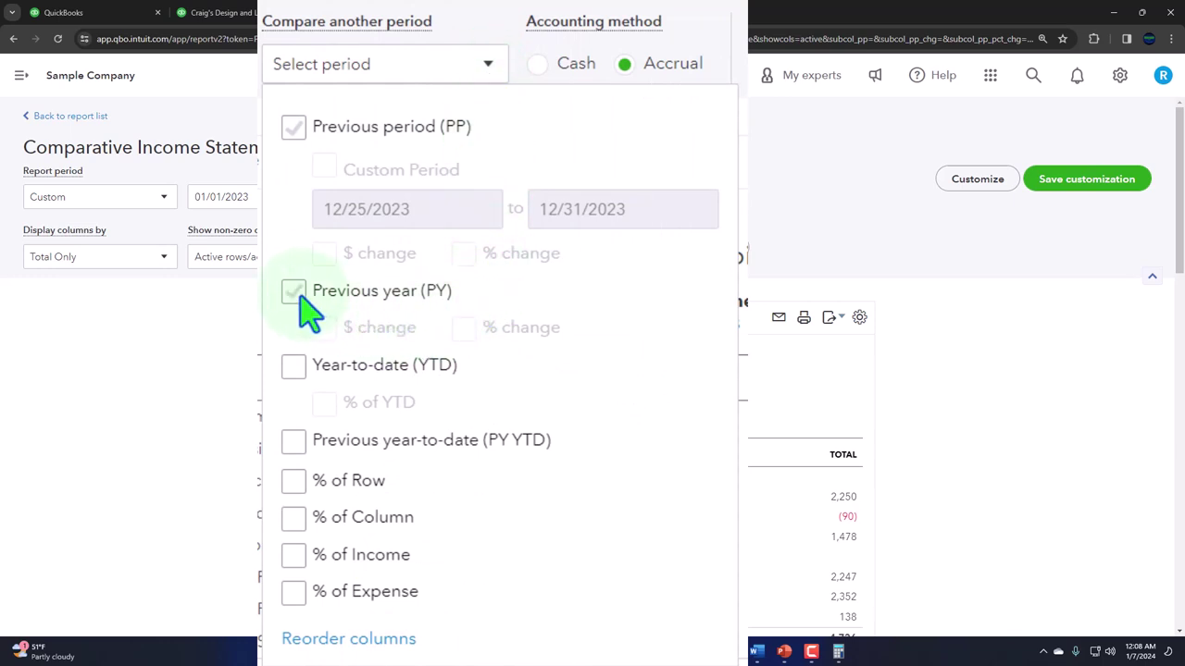
pyautogui.click(324, 329)
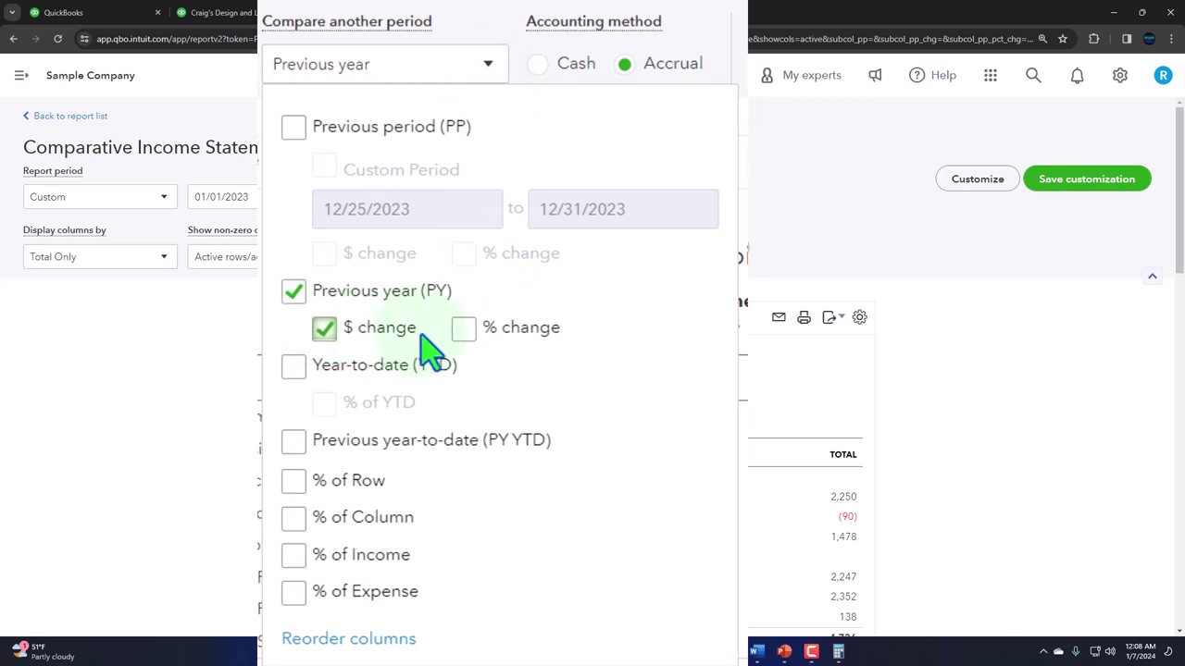
pyautogui.click(465, 333)
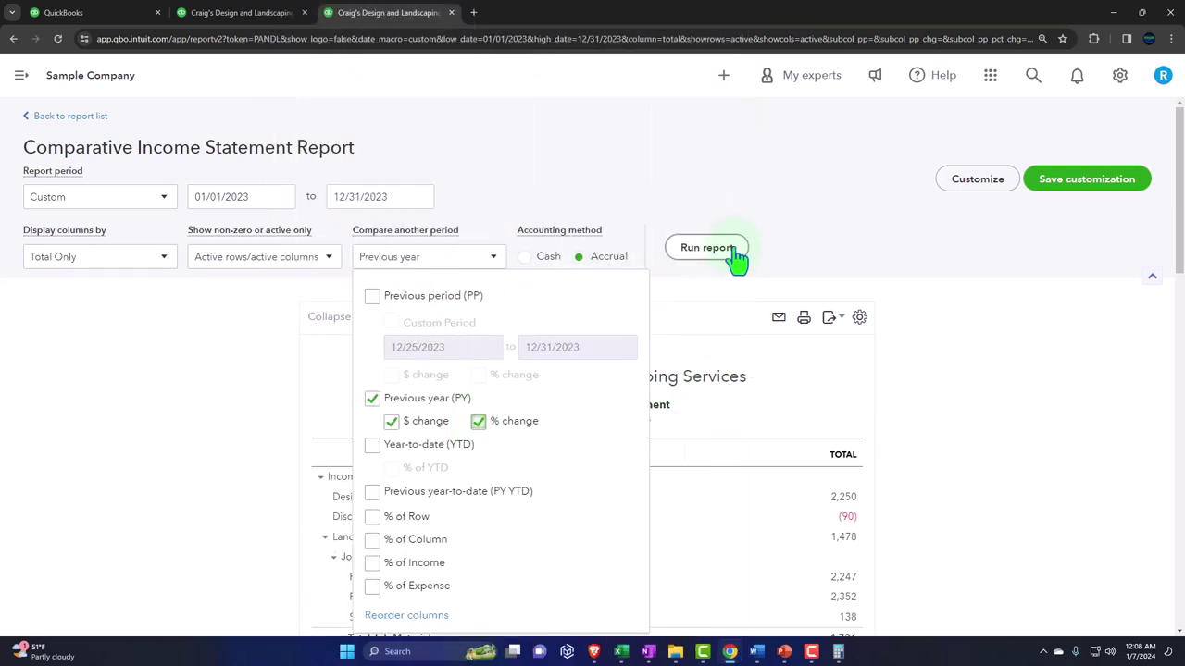
pyautogui.click(731, 253)
pyautogui.scroll(2, 727, 269)
pyautogui.click(709, 254)
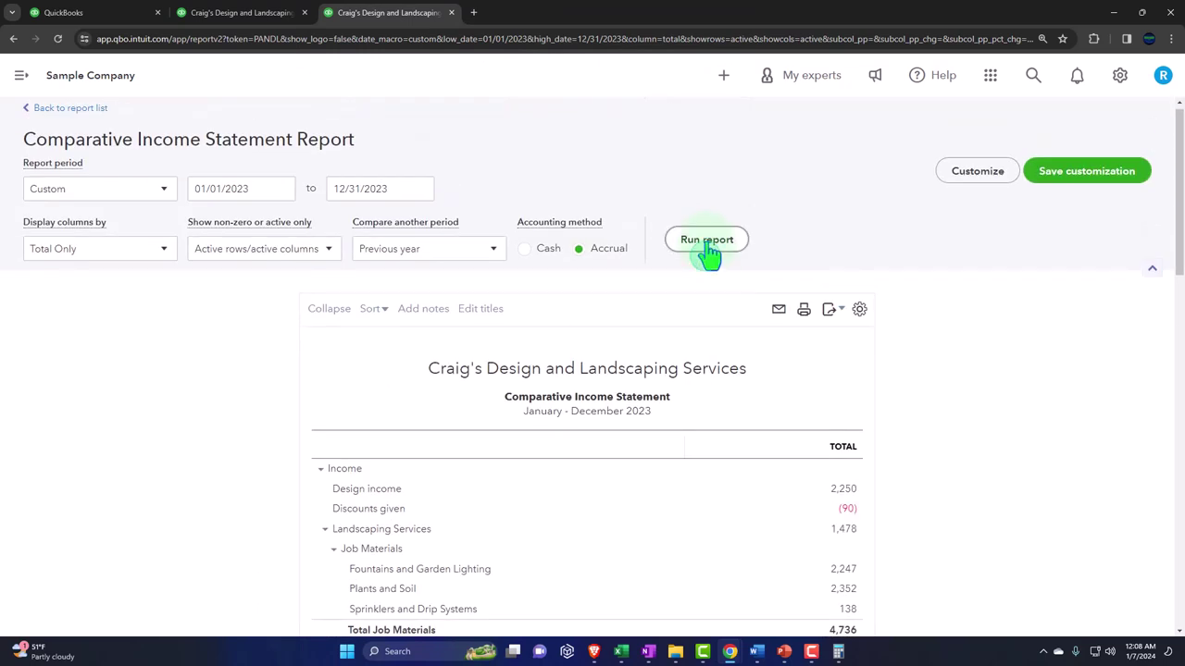
pyautogui.scroll(3, 606, 408)
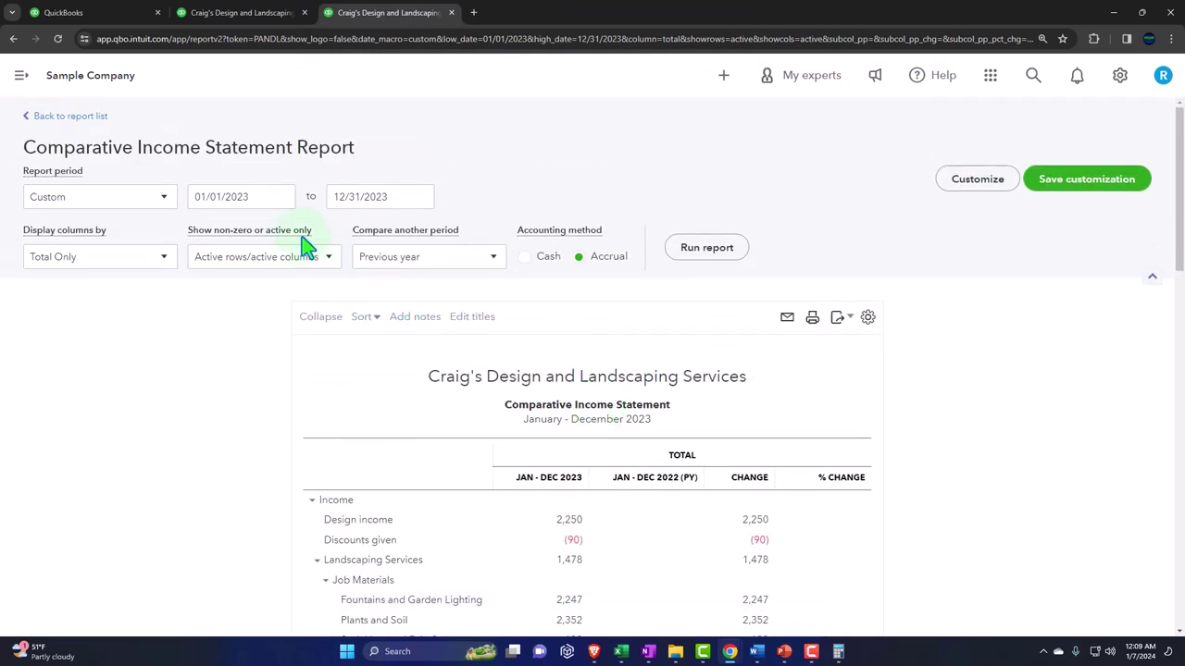
# - Set the Comparative Income Statement's start date to 12/01/2023 and run the report
pyautogui.moveTo(264, 197); pyautogui.dragTo(162, 199)
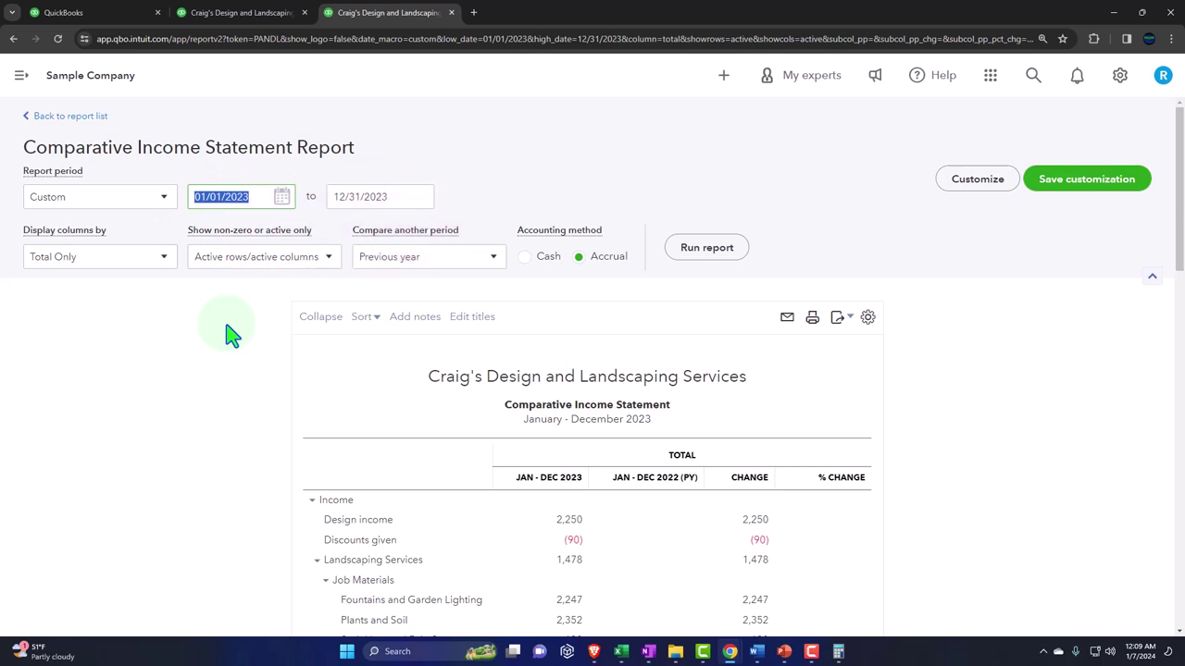
pyautogui.write('120123')
pyautogui.press('Tab')
pyautogui.click(709, 247)
pyautogui.scroll(-2, 726, 260)
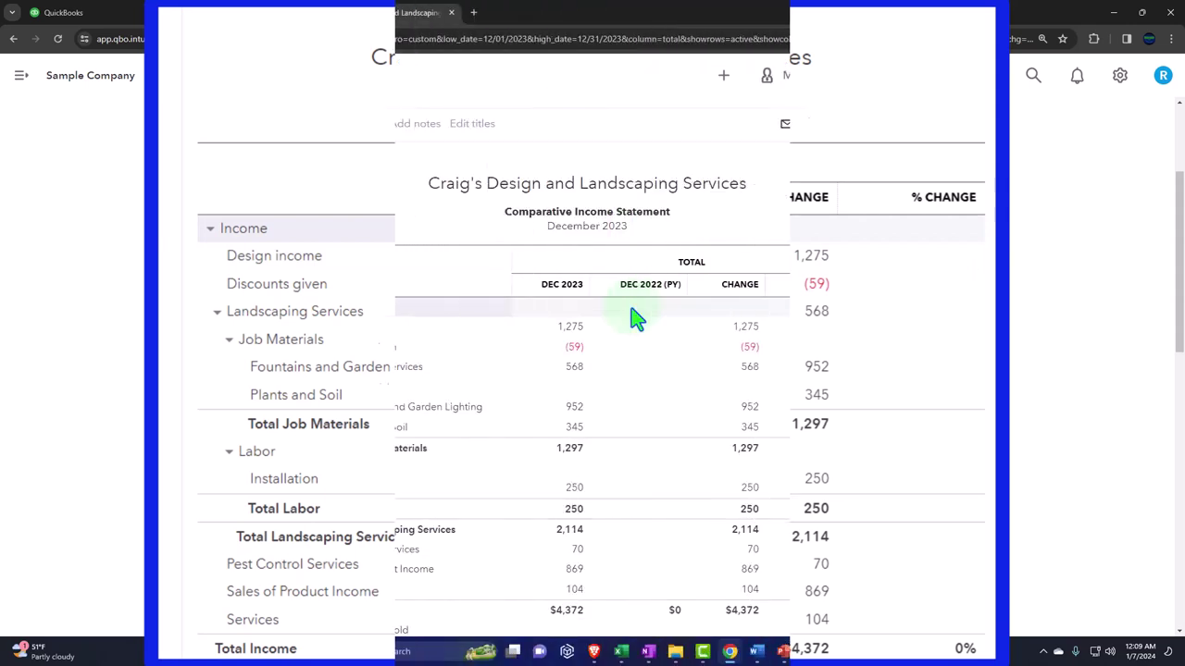
# - Change the report period's start date to 10/01/2023 and rerun the previous year comparison
pyautogui.scroll(3, 637, 319)
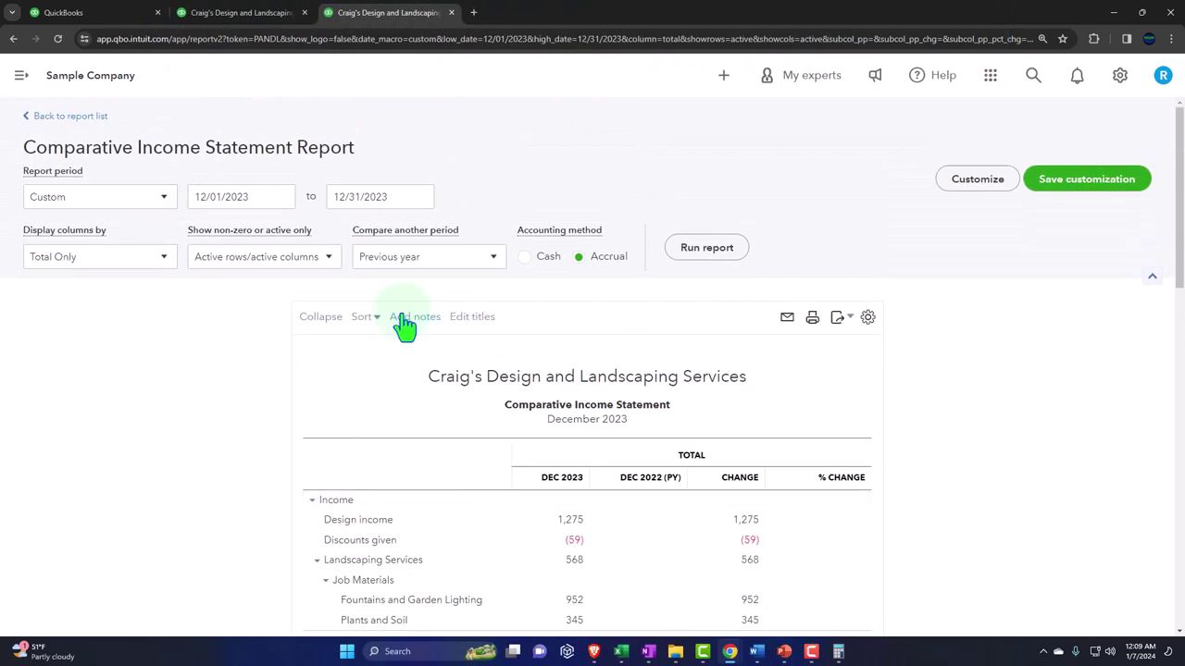
pyautogui.click(261, 197)
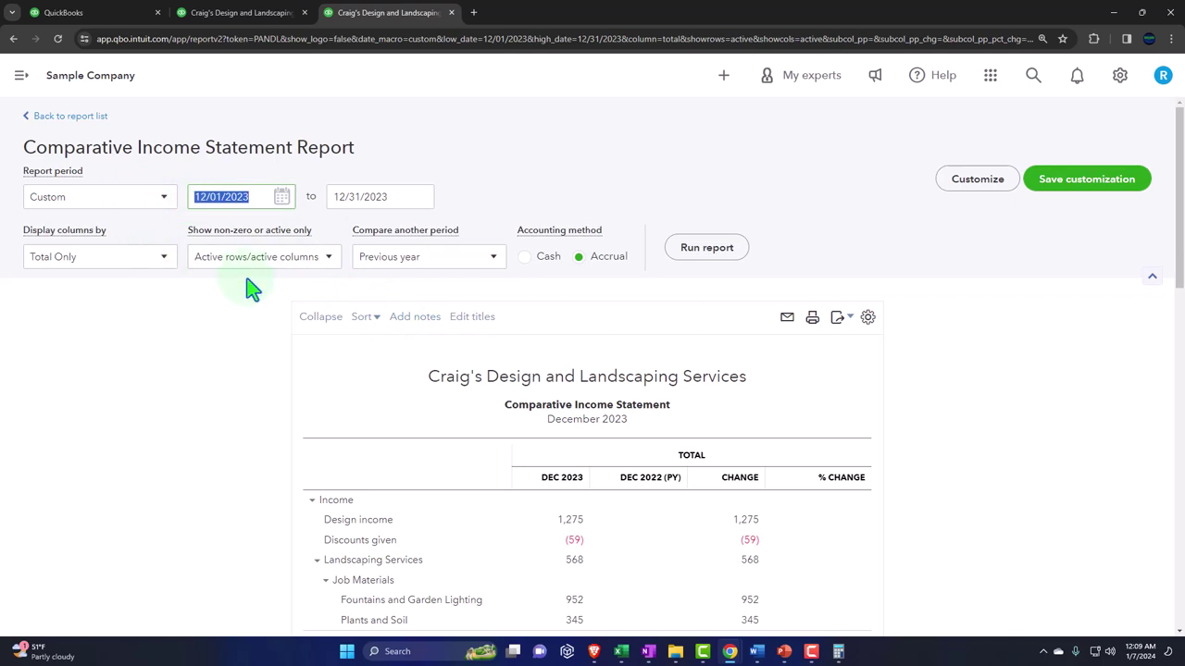
pyautogui.write('10')
pyautogui.write('/01/2023')
pyautogui.press('Tab')
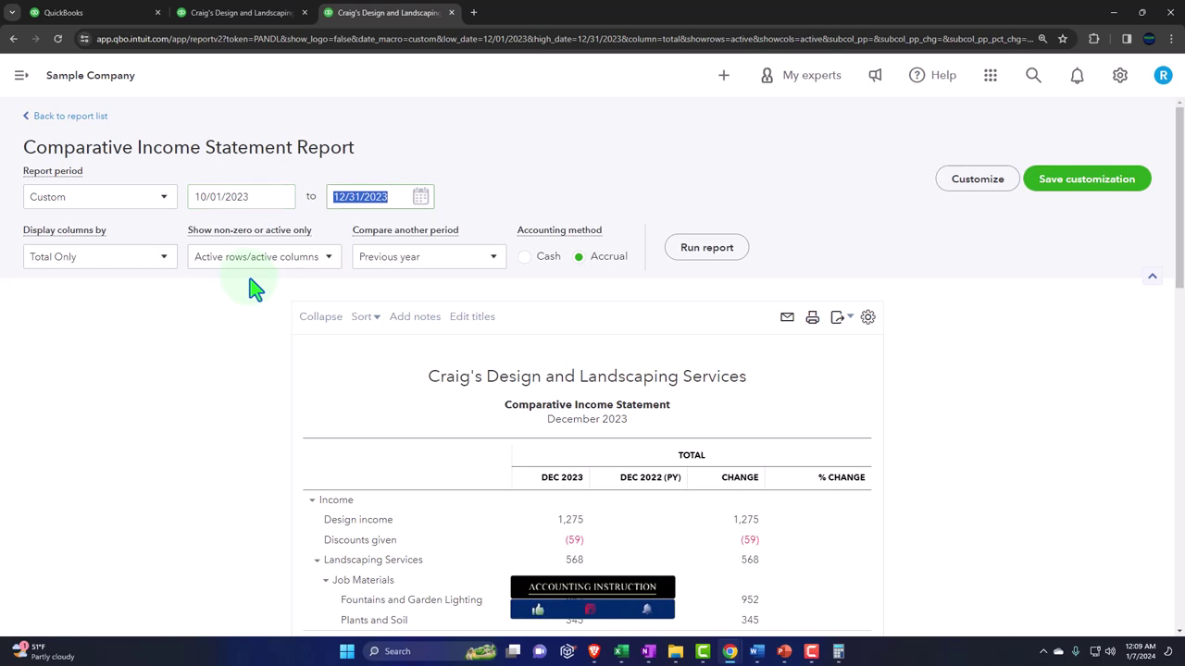
pyautogui.click(706, 248)
pyautogui.scroll(-2, 673, 265)
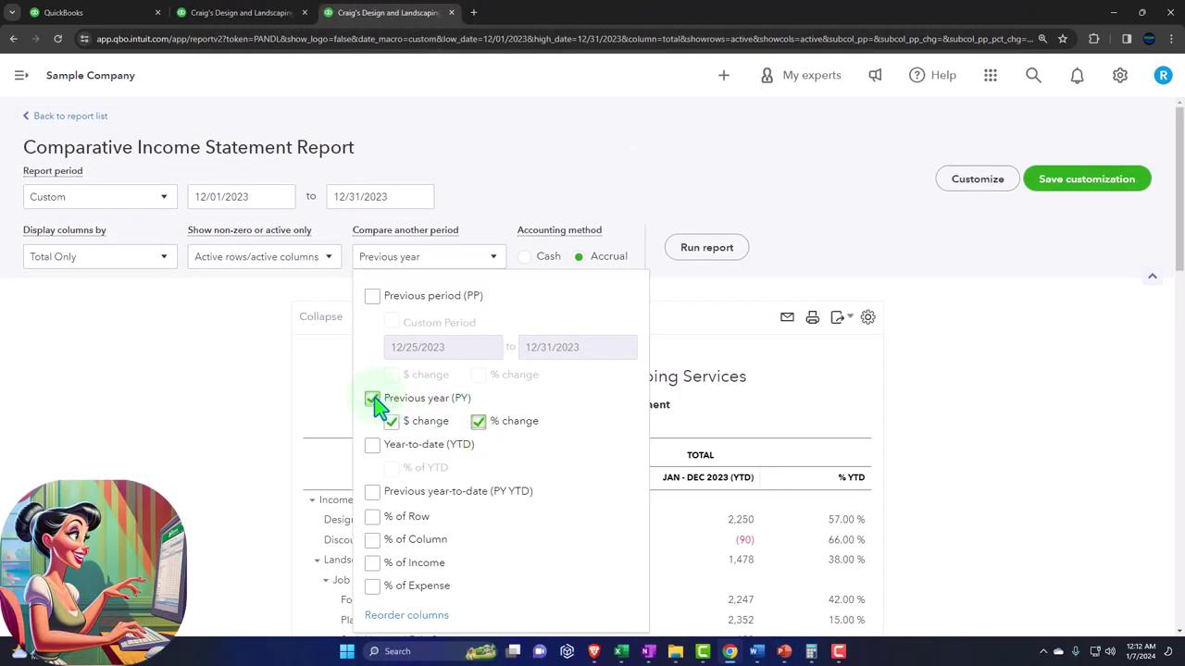
# - Replace the previous year comparison with year-to-date (YTD) including % of YTD, run the report, and review it
pyautogui.click(373, 399)
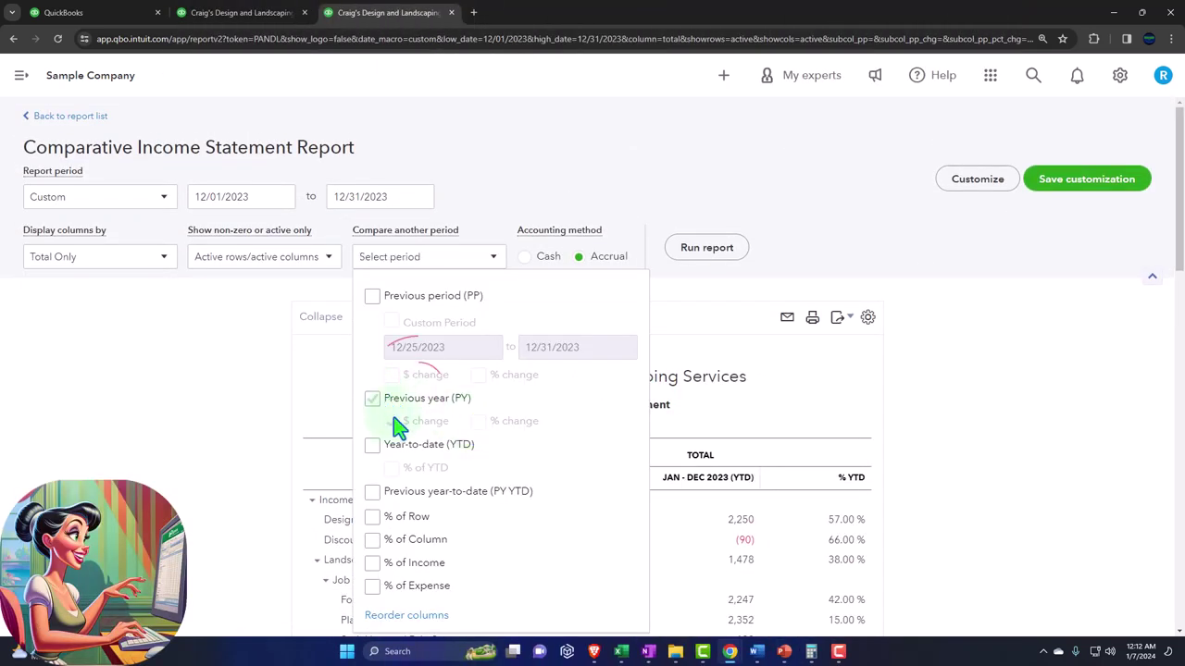
pyautogui.click(373, 447)
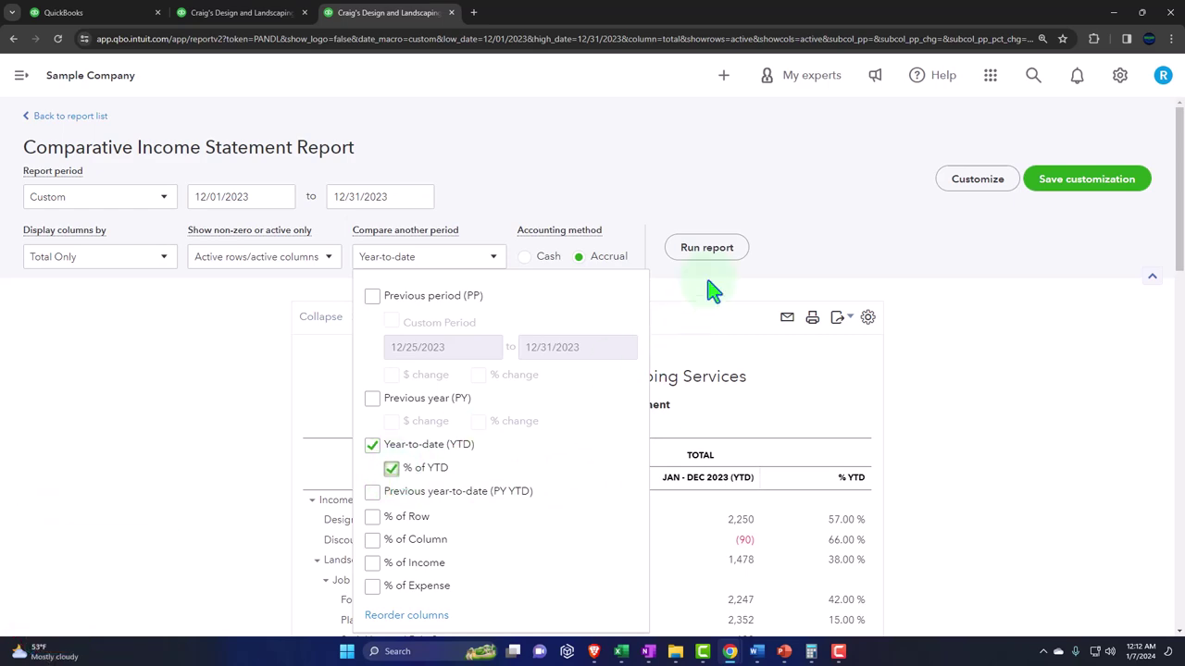
pyautogui.click(706, 248)
pyautogui.click(706, 248)
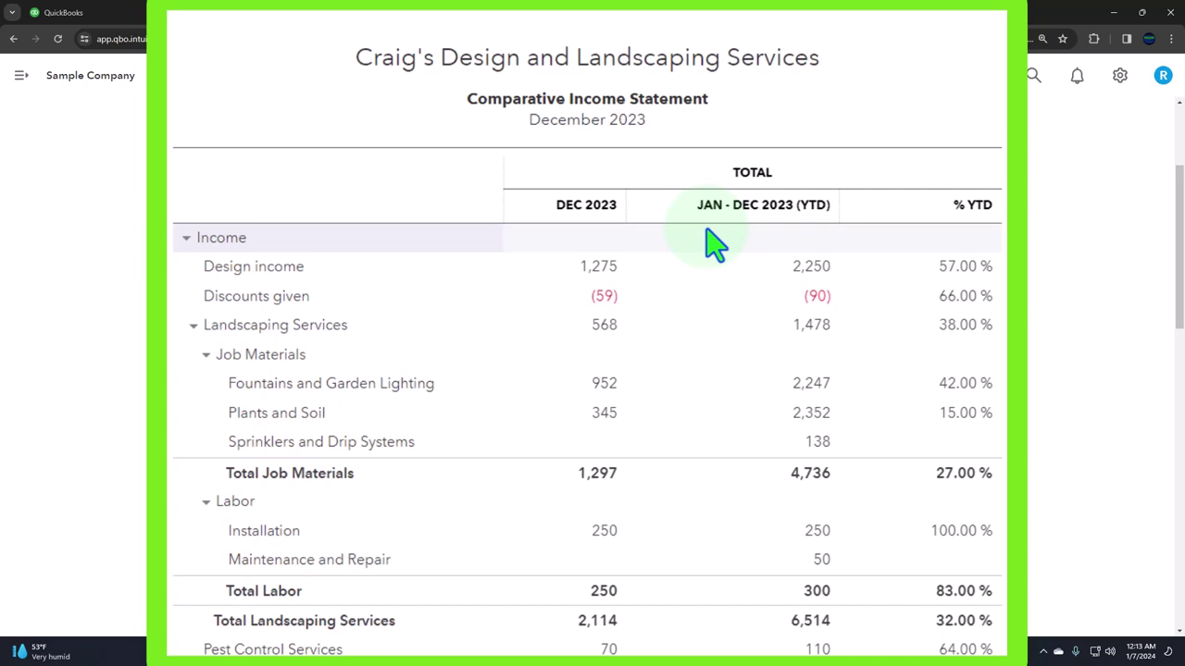
pyautogui.scroll(-1, 805, 361)
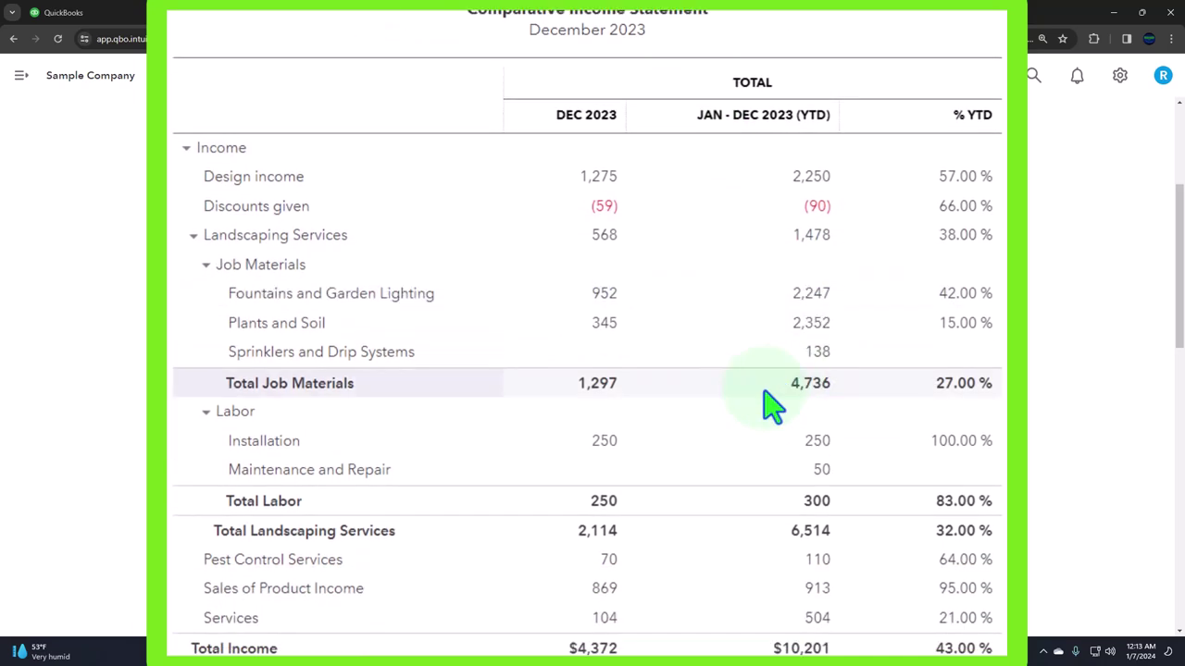
pyautogui.scroll(-11, 787, 443)
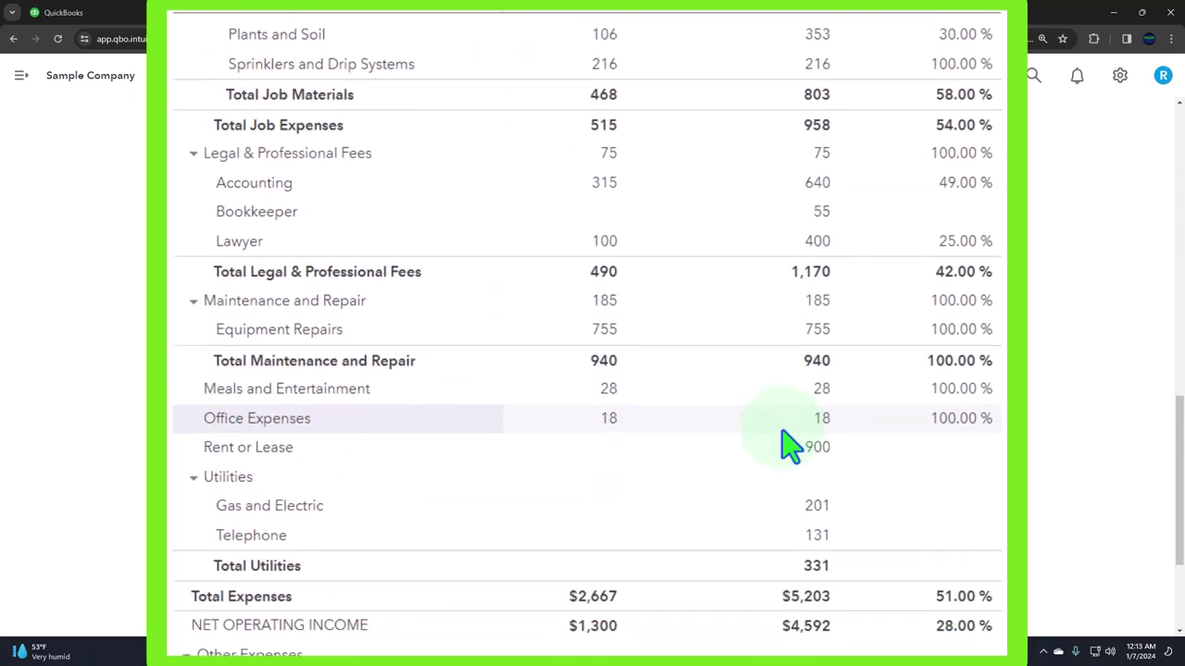
pyautogui.scroll(-3, 787, 442)
pyautogui.scroll(5, 787, 443)
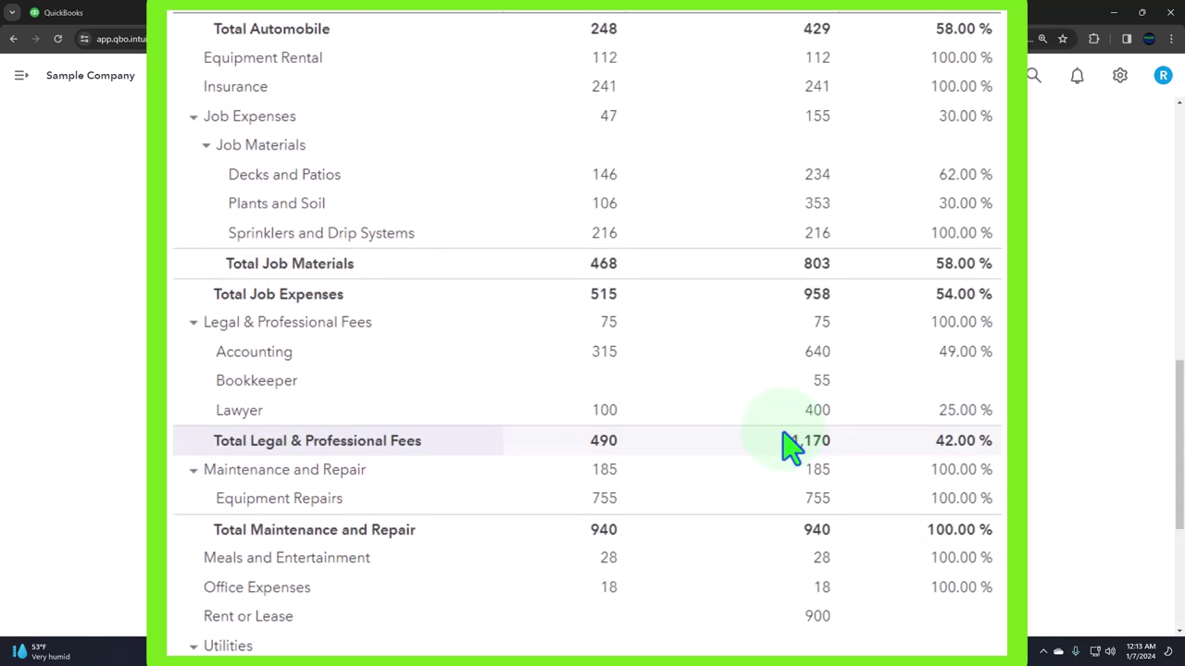
pyautogui.scroll(10, 786, 444)
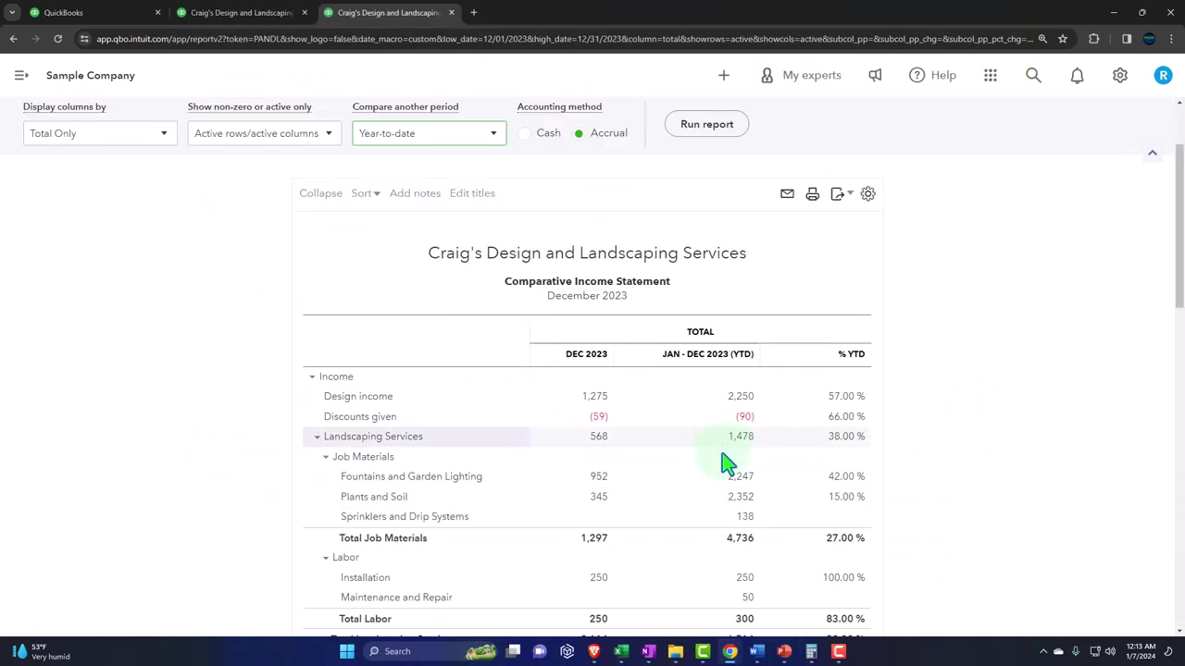
# - Switch the comparison from year-to-date to previous year-to-date (PY YTD), run the report, and review its columns
pyautogui.scroll(3, 722, 477)
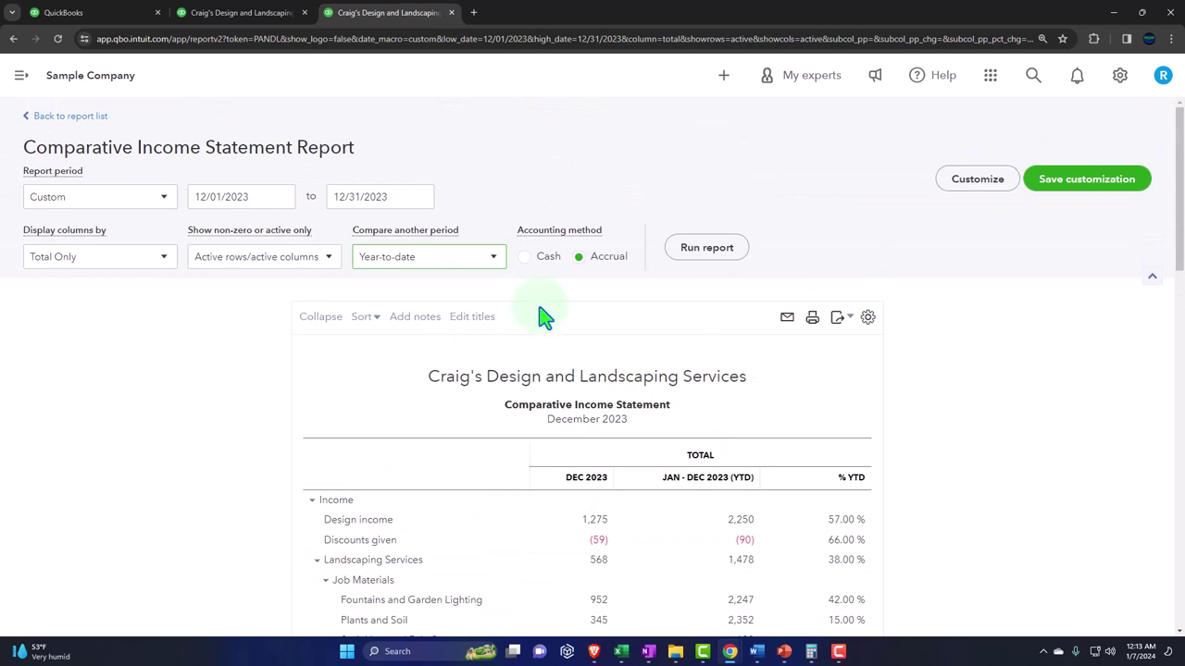
pyautogui.click(494, 262)
pyautogui.click(372, 445)
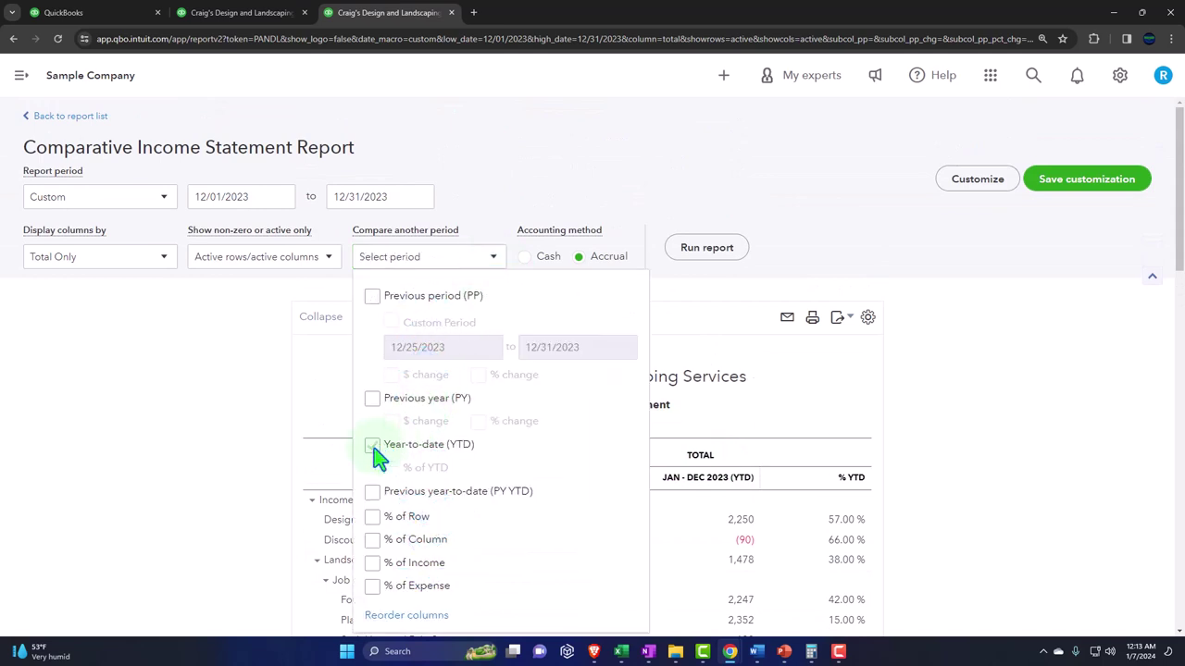
pyautogui.click(372, 491)
pyautogui.click(996, 488)
pyautogui.click(717, 248)
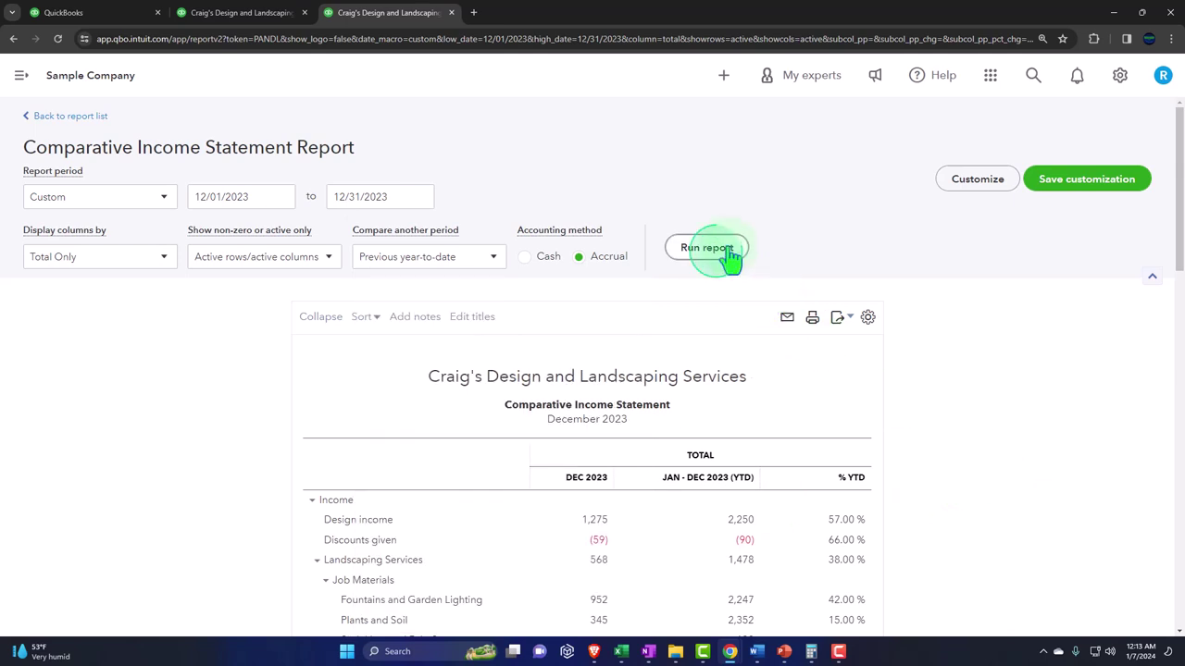
pyautogui.scroll(-2, 728, 251)
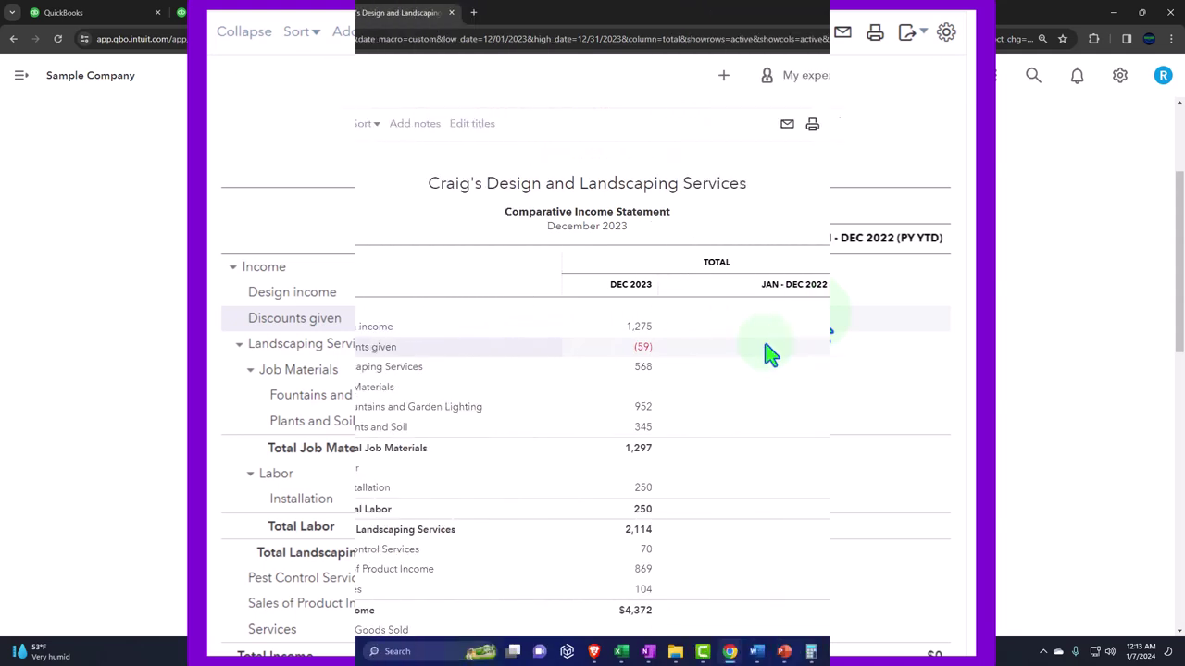
pyautogui.scroll(2, 822, 325)
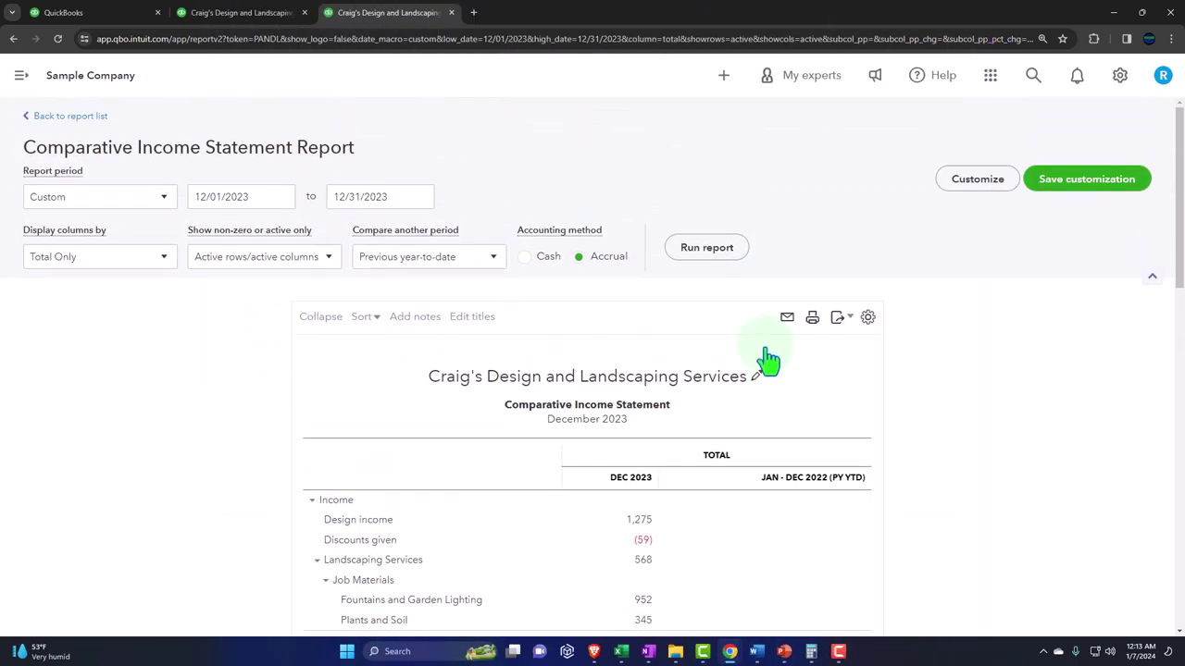
pyautogui.scroll(-2, 585, 313)
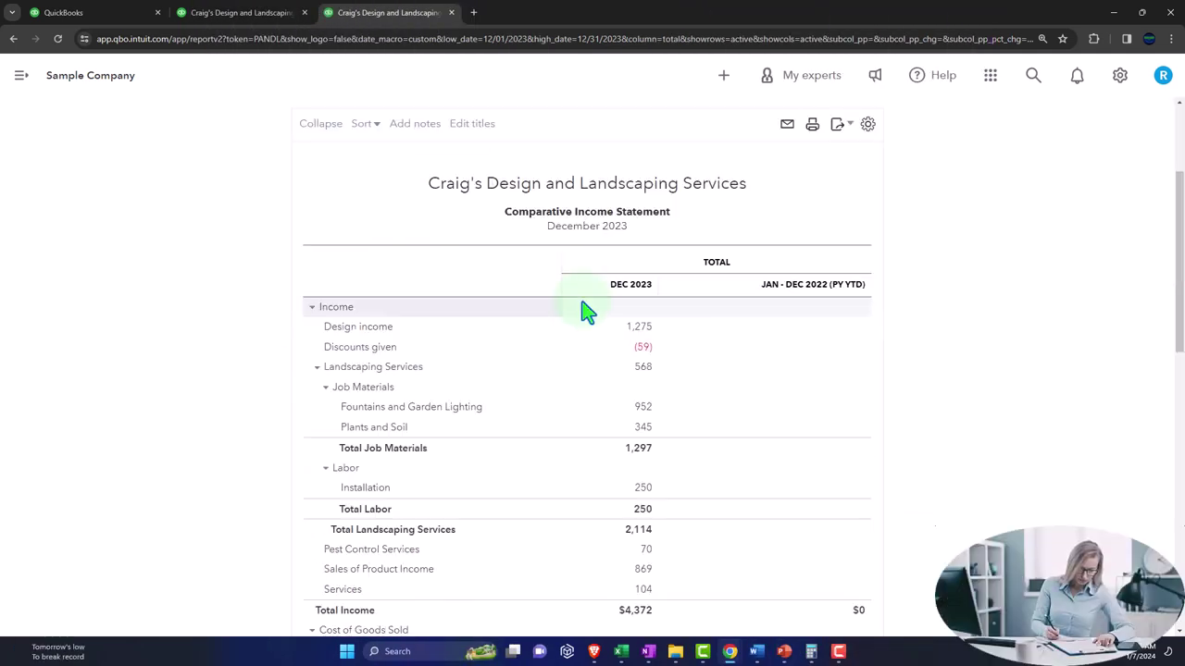
# - Remove the previous year-to-date comparison and run the report without any comparison period
pyautogui.scroll(2, 583, 310)
pyautogui.click(491, 252)
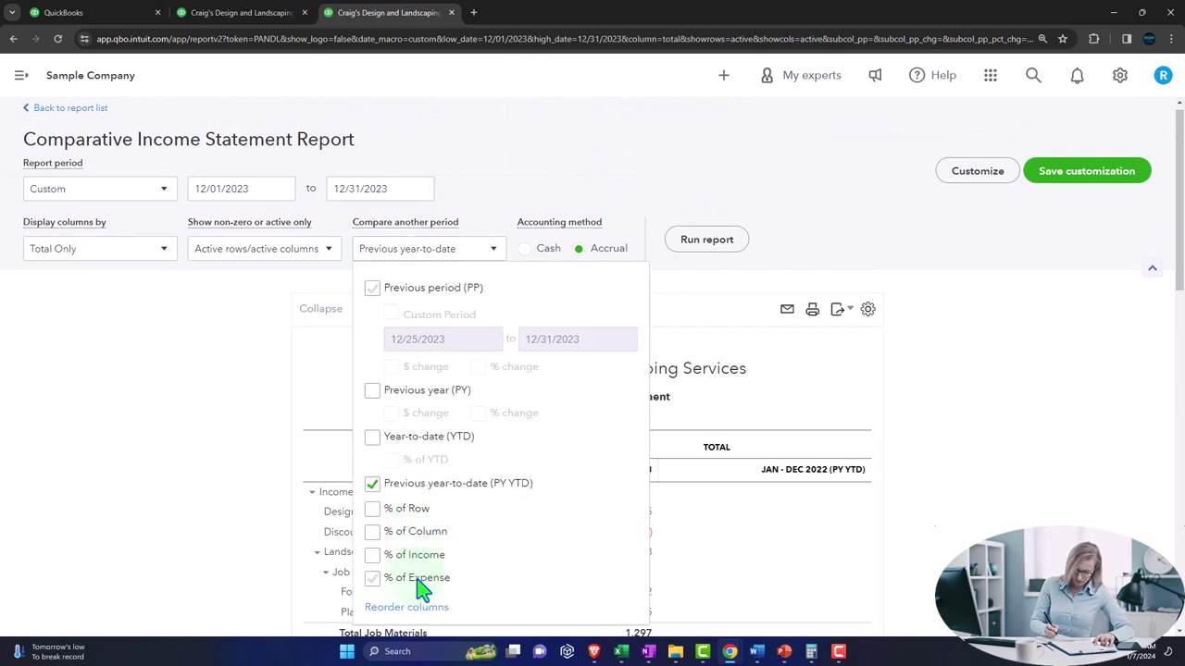
pyautogui.click(372, 485)
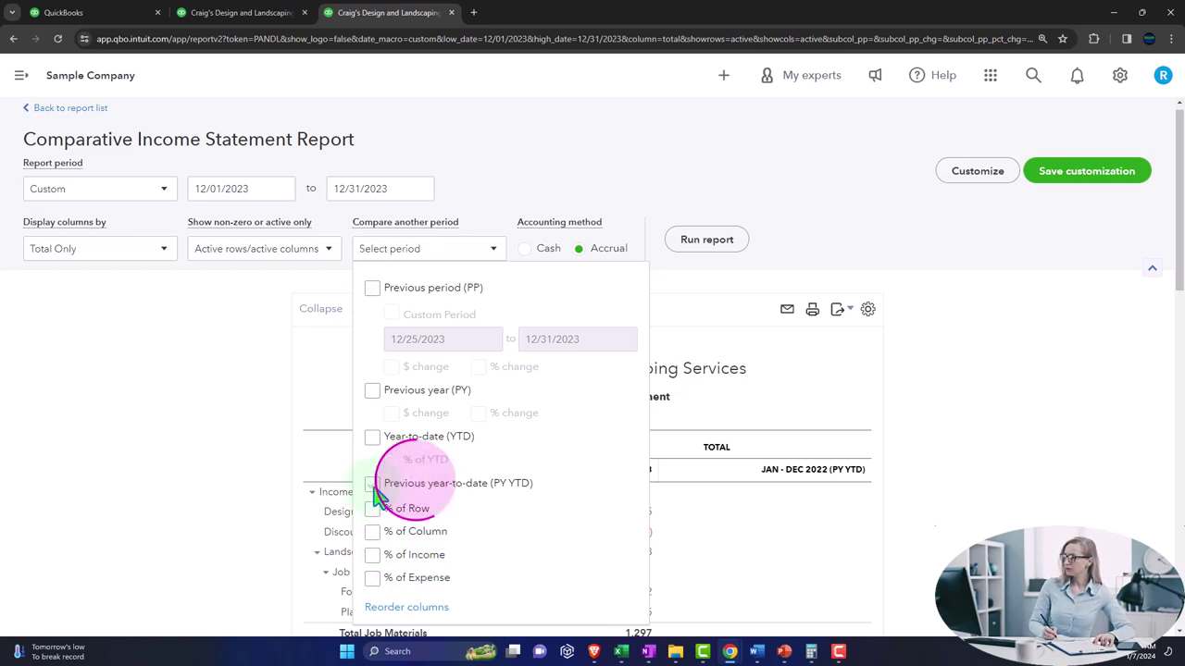
pyautogui.click(211, 395)
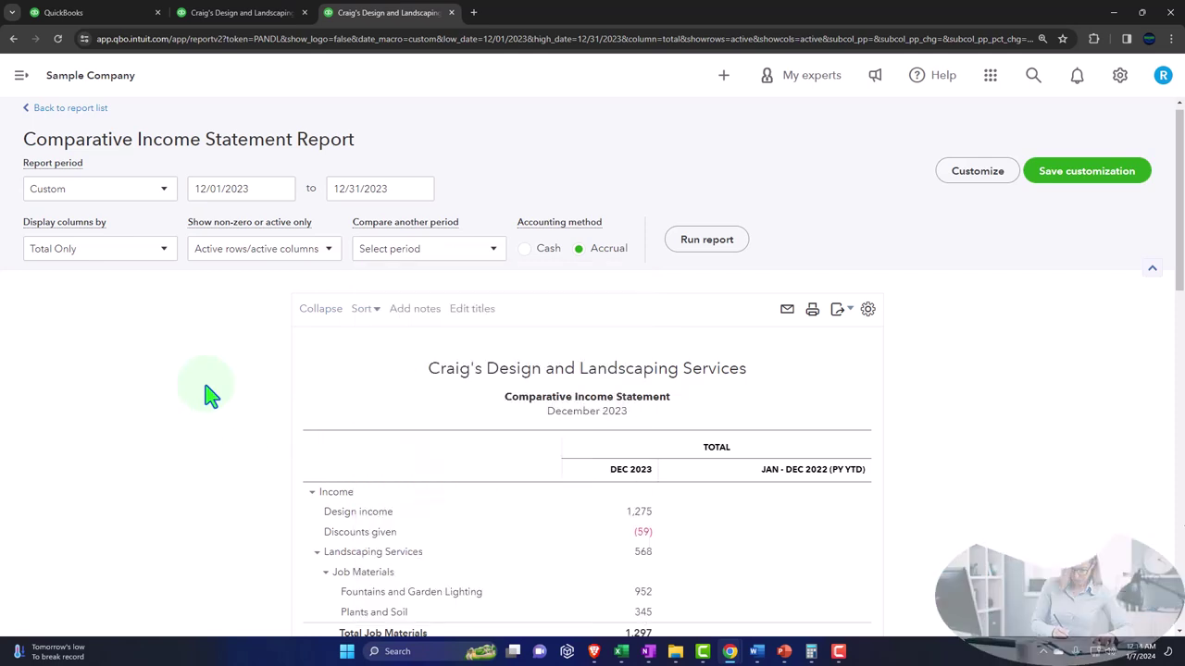
pyautogui.click(487, 262)
pyautogui.click(488, 268)
pyautogui.click(694, 242)
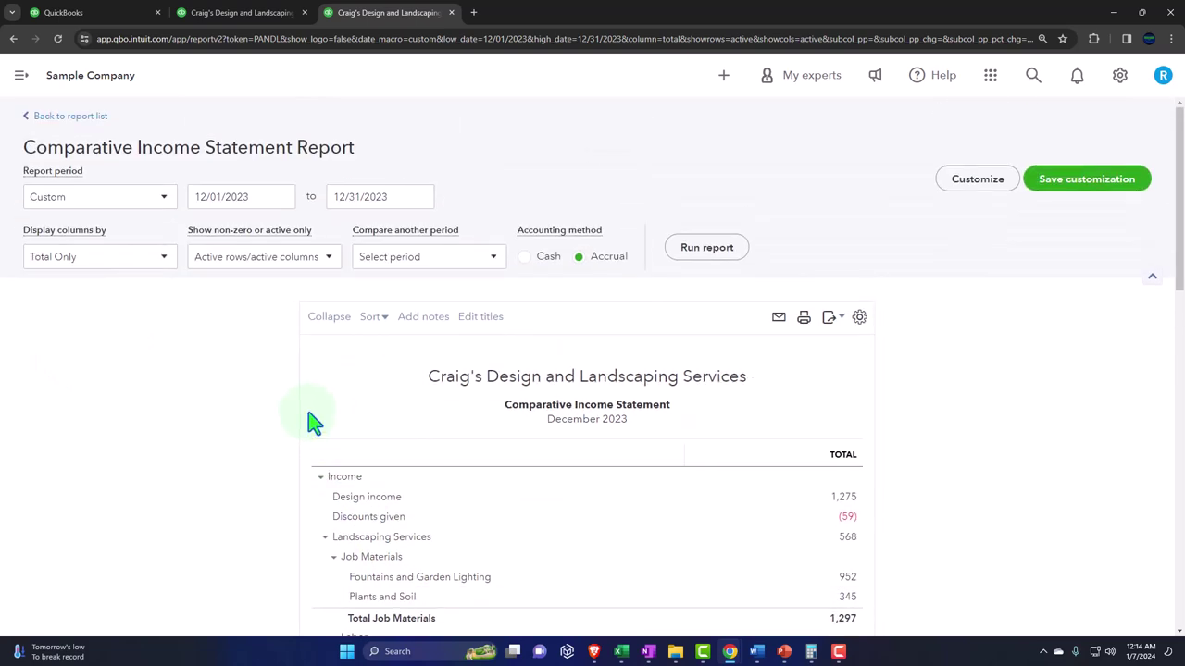
pyautogui.click(165, 265)
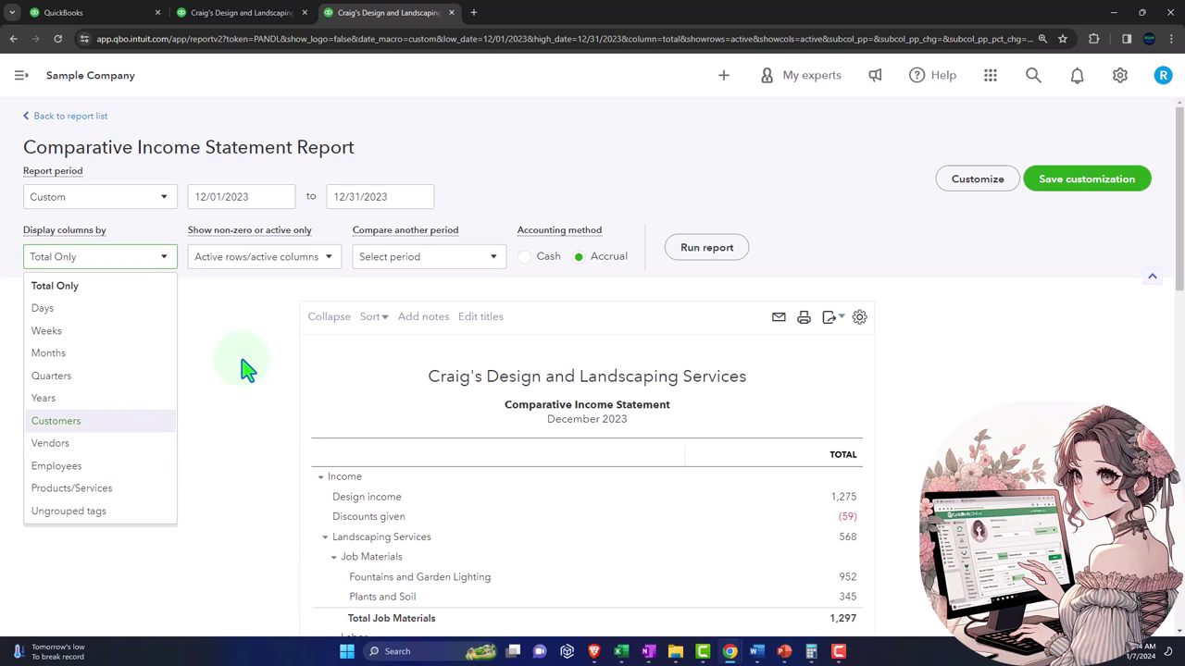
pyautogui.click(248, 368)
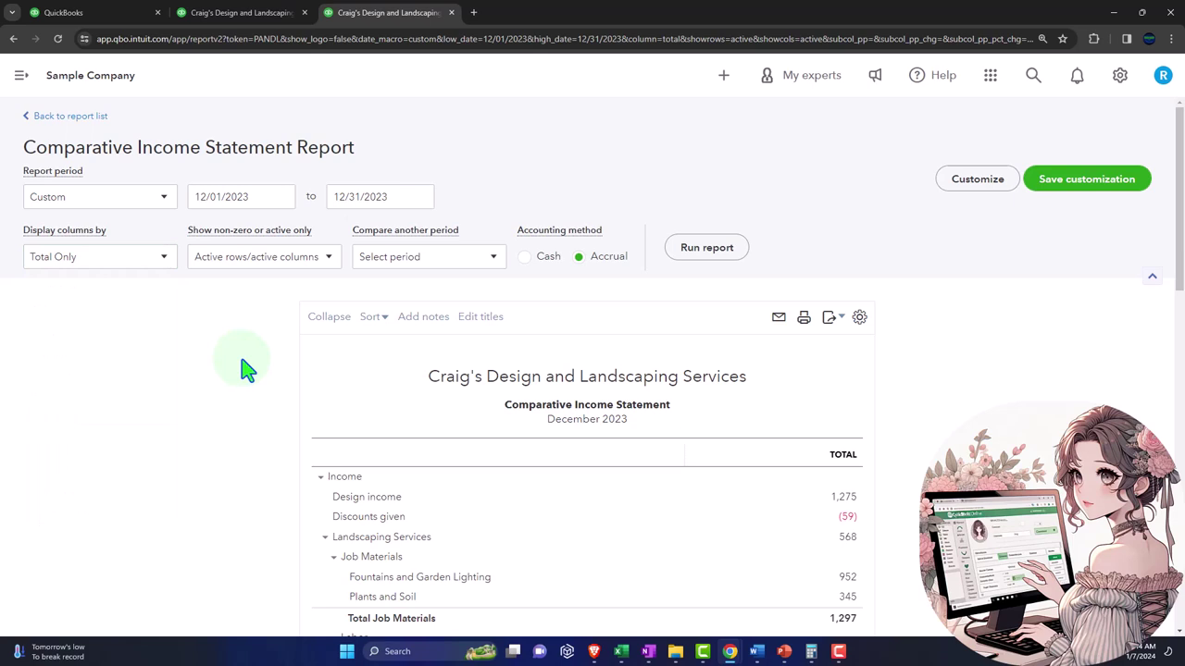
# - Examine the previous period, previous year, and year-to-date options available for comparing another period
pyautogui.click(491, 264)
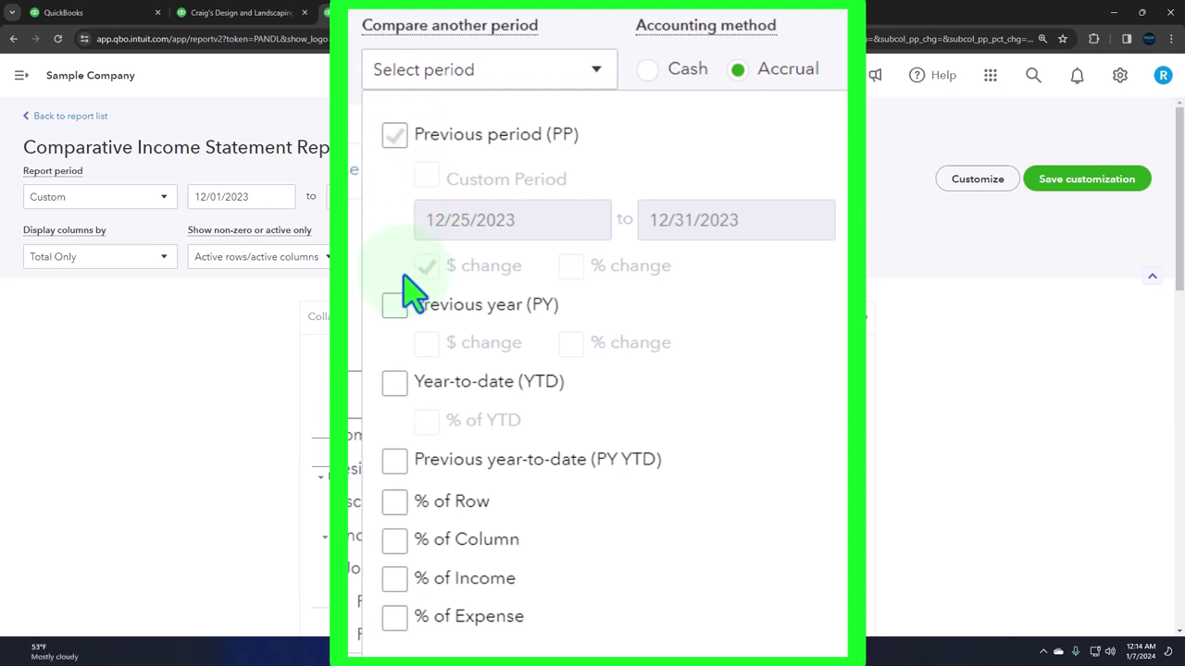
pyautogui.click(398, 305)
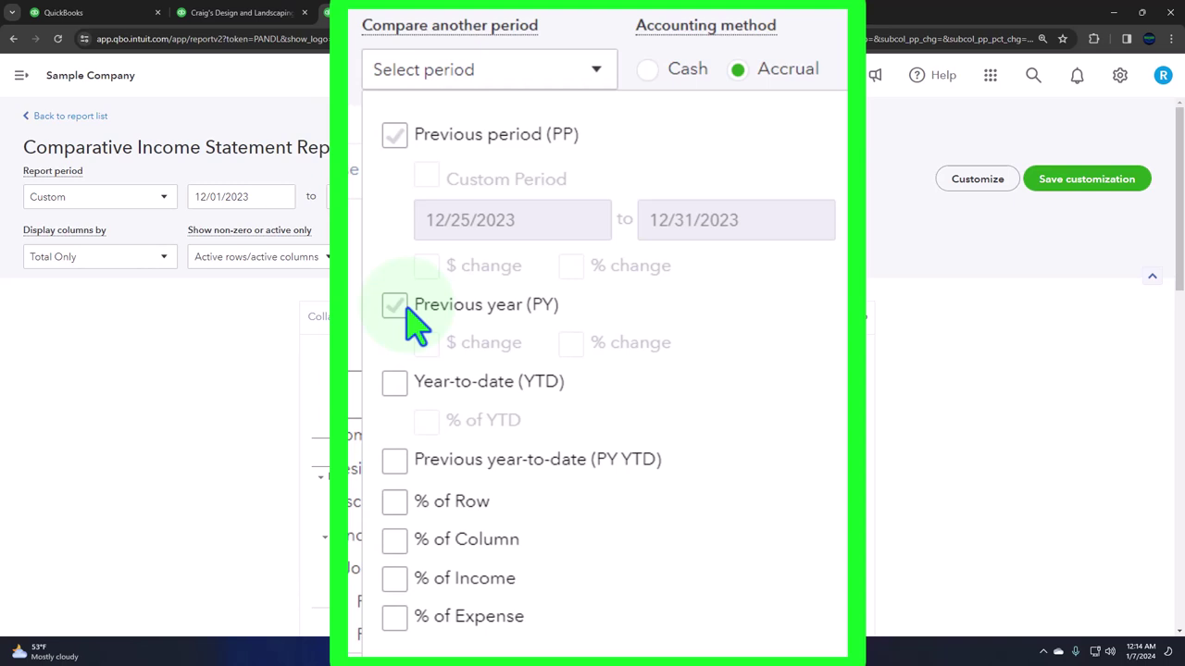
pyautogui.click(395, 306)
pyautogui.click(393, 382)
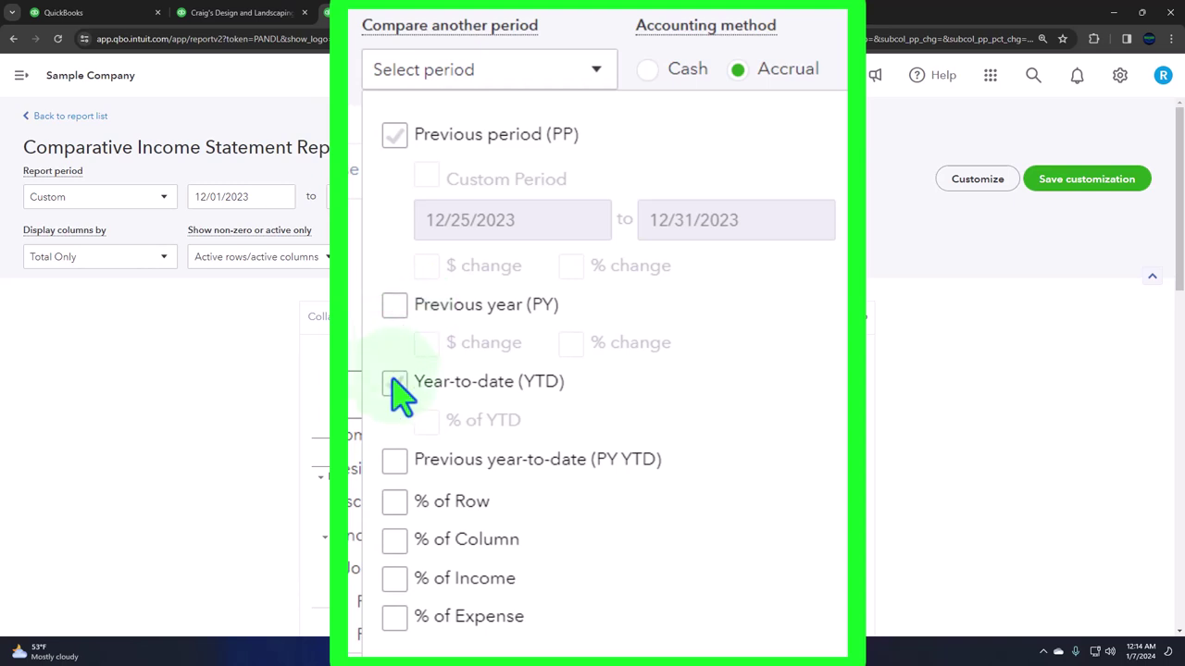
pyautogui.click(394, 383)
pyautogui.click(394, 460)
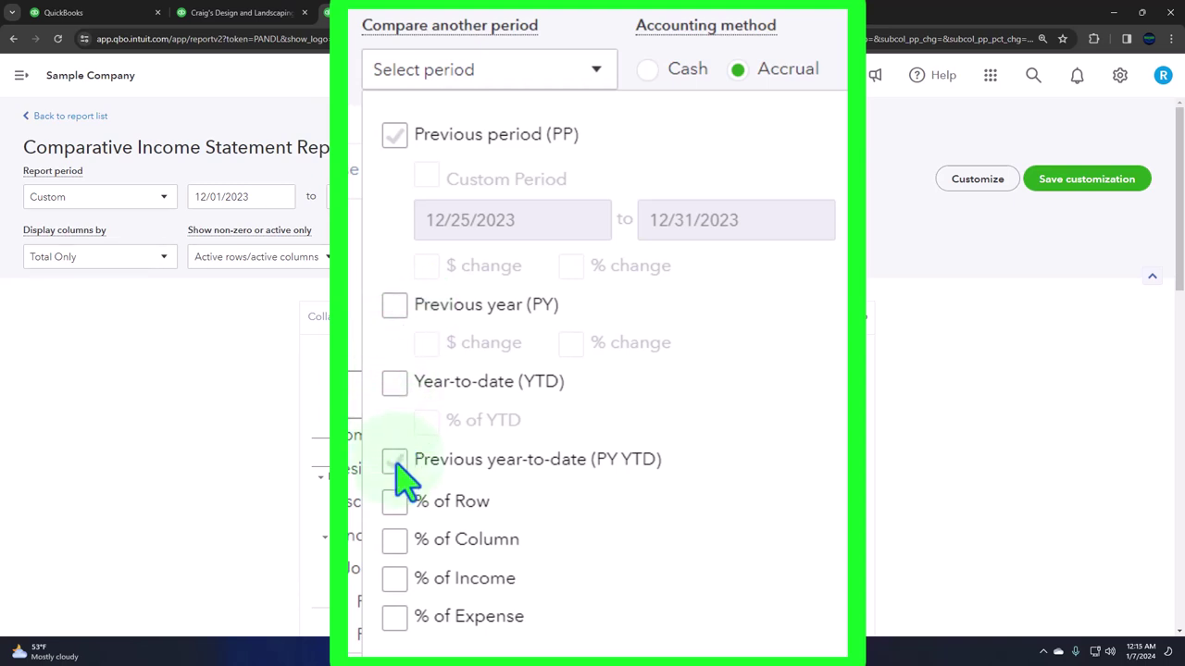
pyautogui.click(395, 306)
pyautogui.click(395, 136)
pyautogui.click(395, 306)
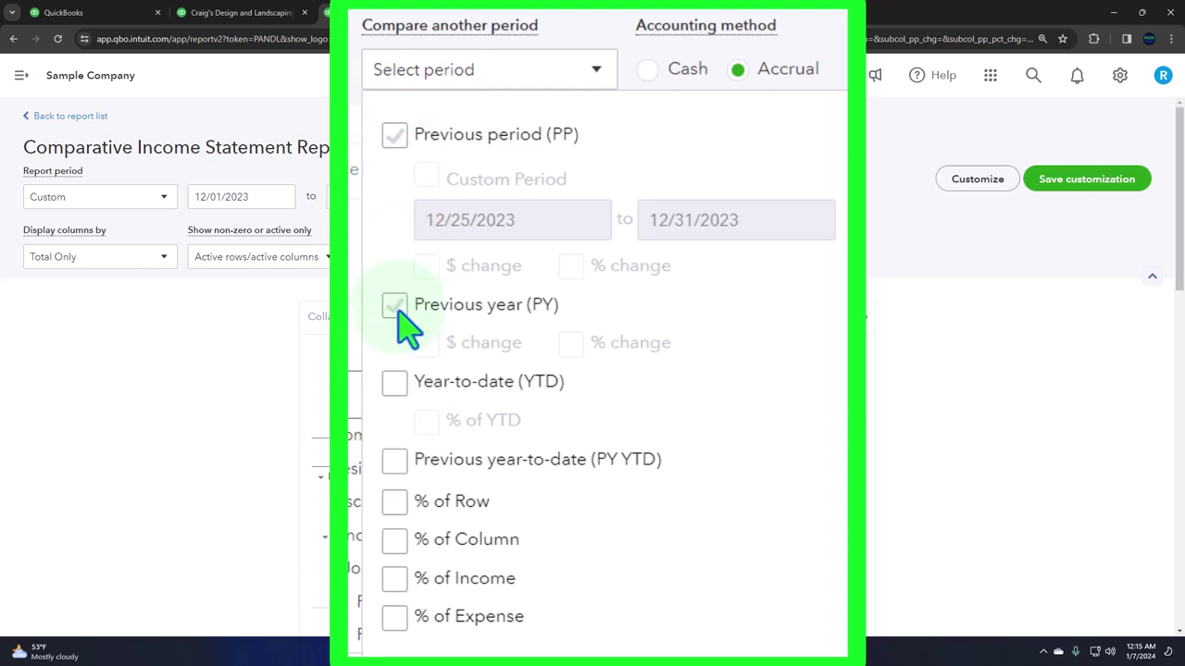
pyautogui.click(398, 310)
# - Compare with the previous period (PP), custom period 11/01/2023 to 11/30/2023, including $ change and % change, and run the report
pyautogui.click(396, 136)
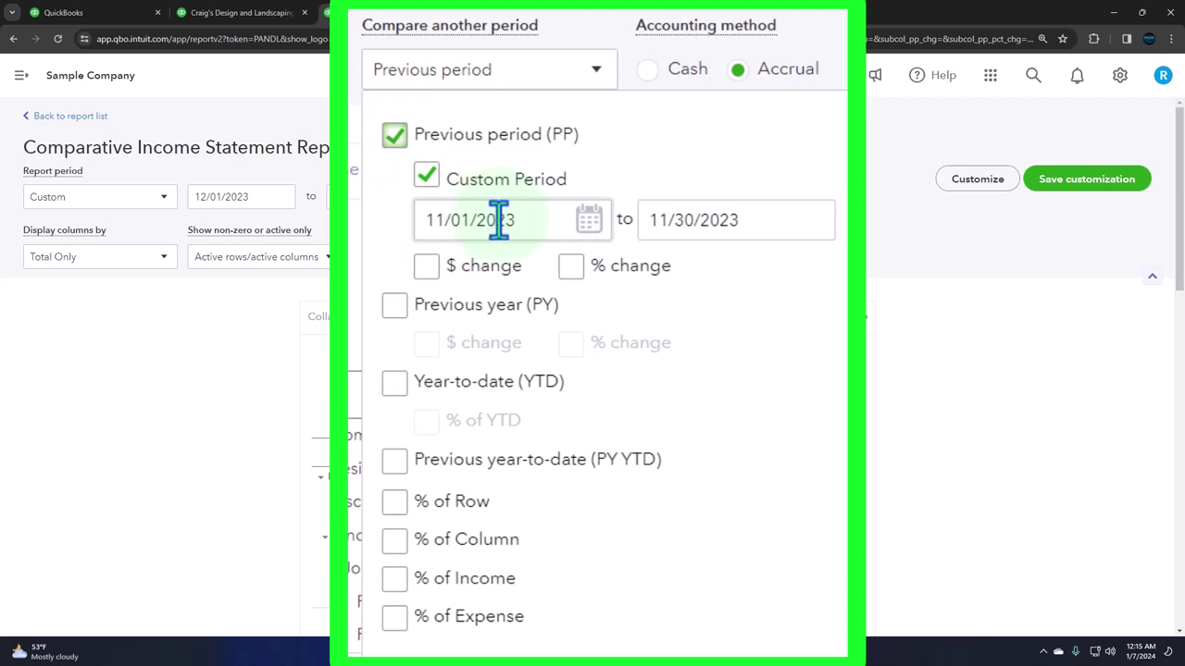
pyautogui.click(425, 266)
pyautogui.click(571, 266)
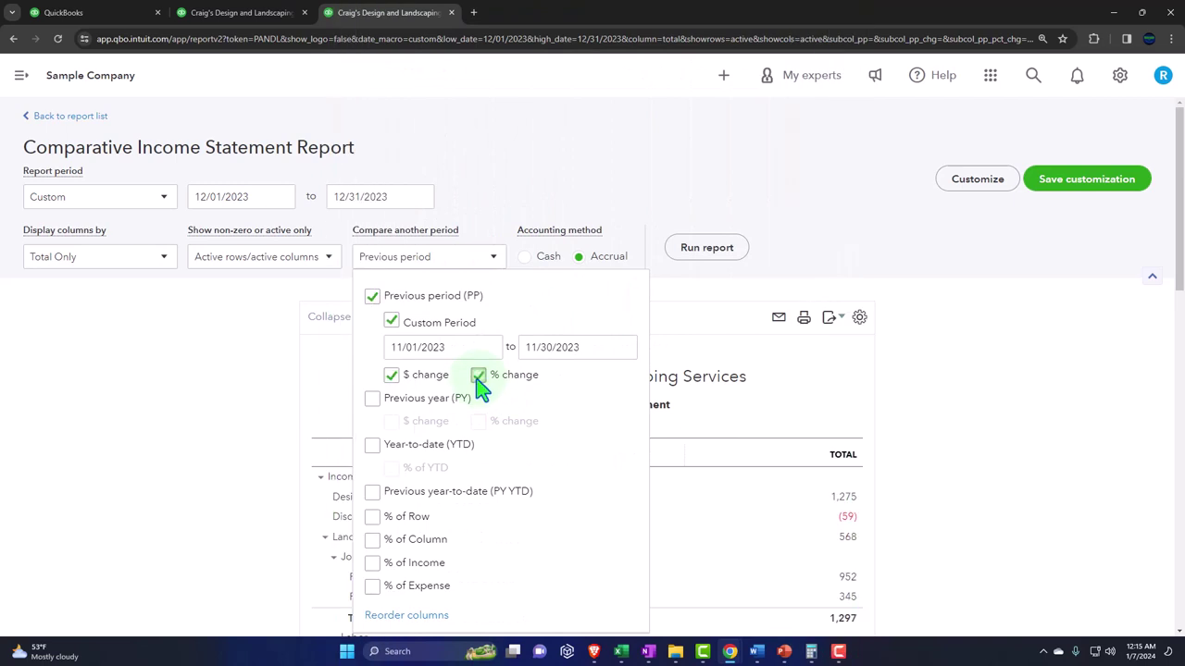
pyautogui.click(1025, 400)
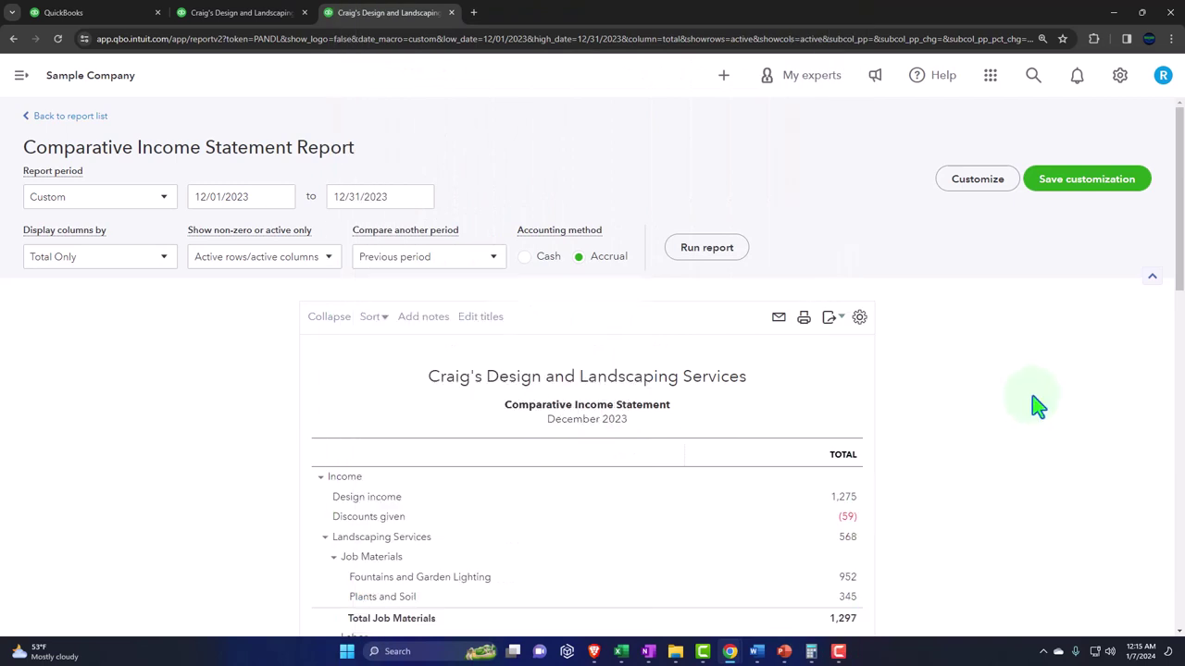
pyautogui.click(712, 248)
pyautogui.scroll(-2, 721, 259)
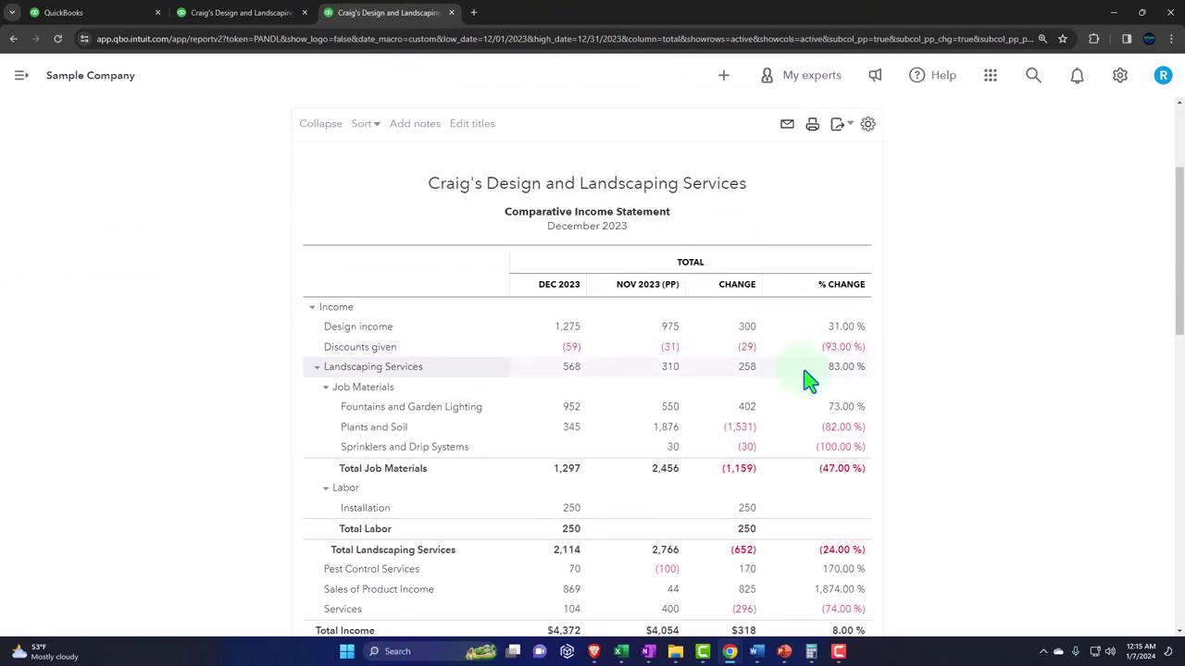